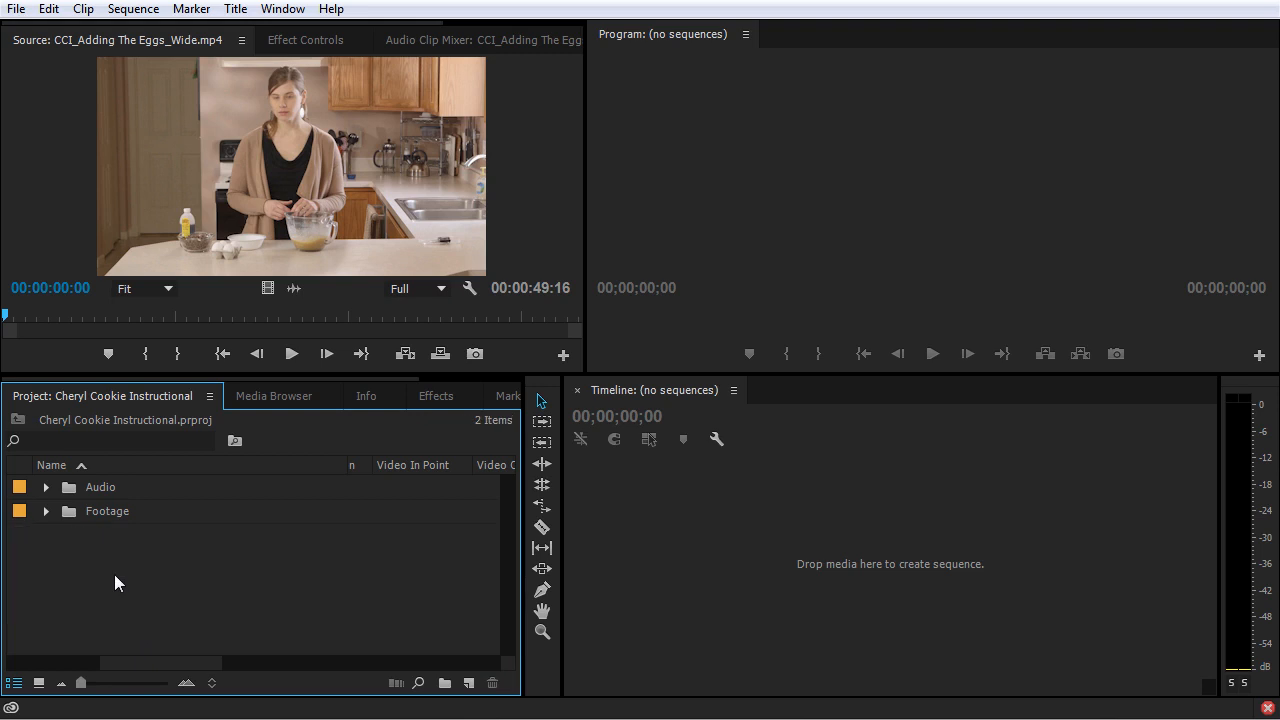
Step: Delete the Audio bin from the project
left_click(66, 494)
key("Delete")
Step: Move the Cheryl Cookie Instructional_Assets bin out of Footage to the project's top level and delete the Footage bin
left_click(45, 487)
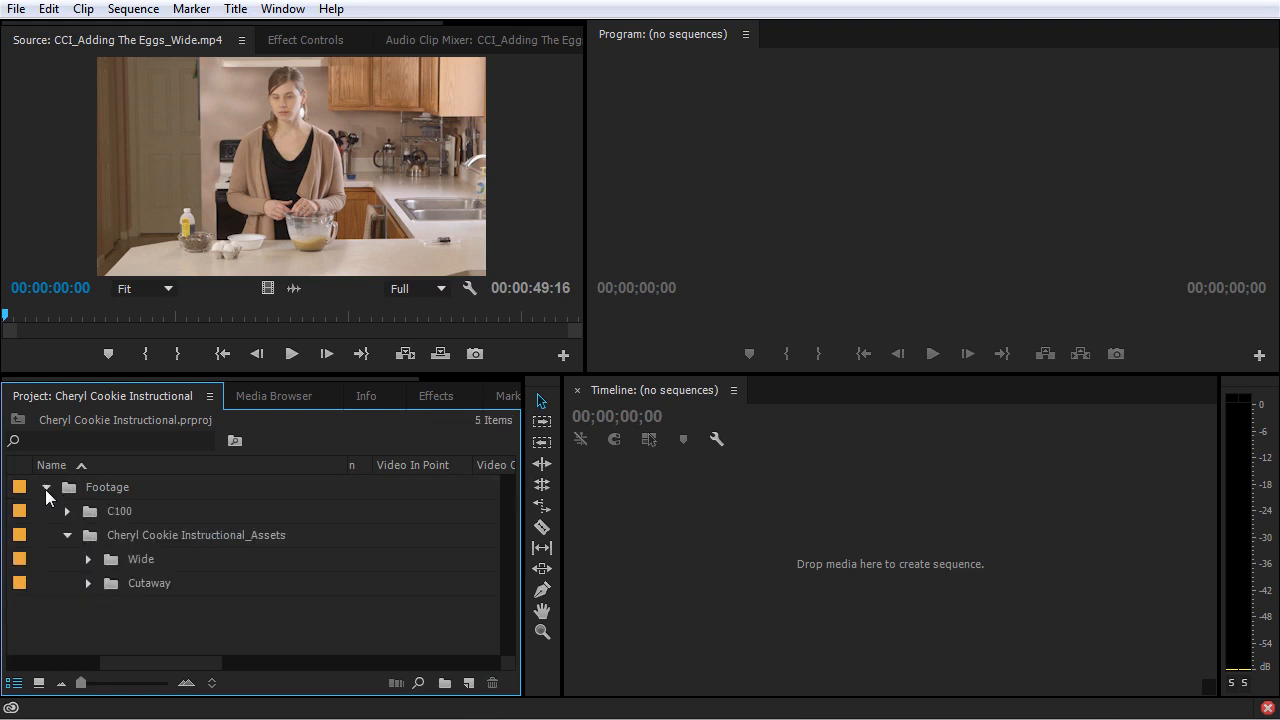
left_click(89, 538)
left_click_drag(91, 543, 67, 633)
left_click(73, 559)
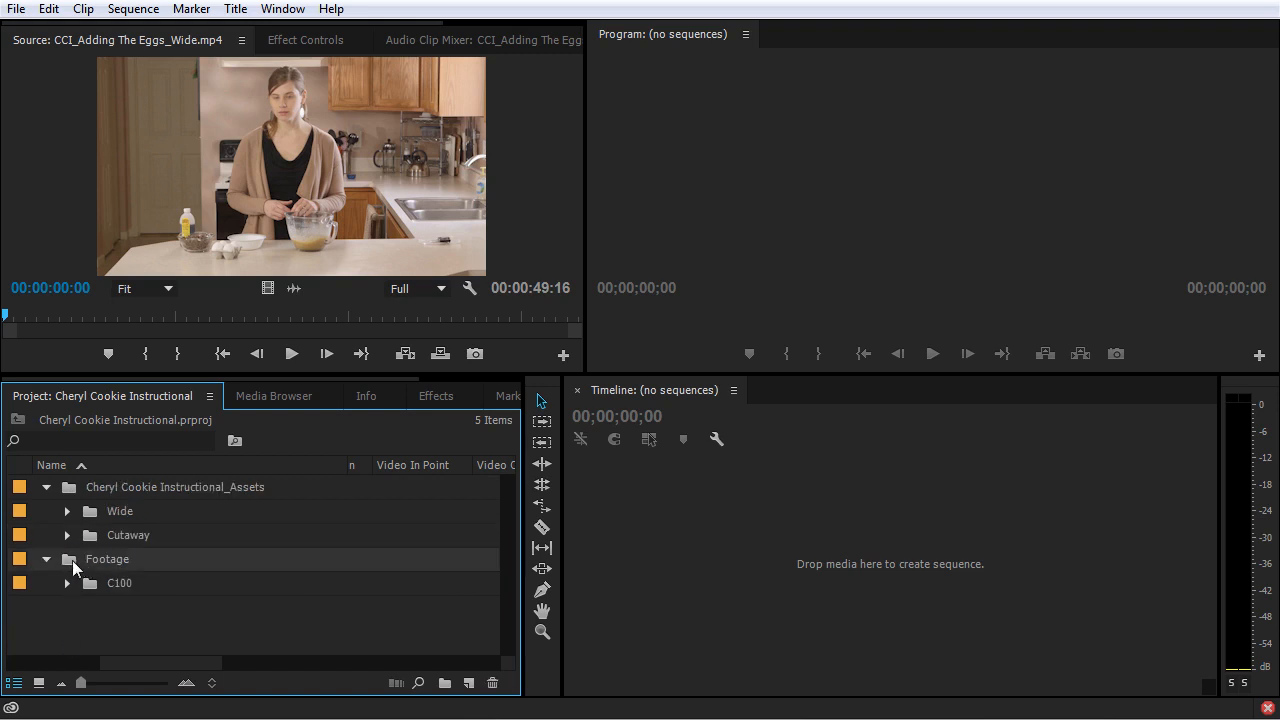
key("Delete")
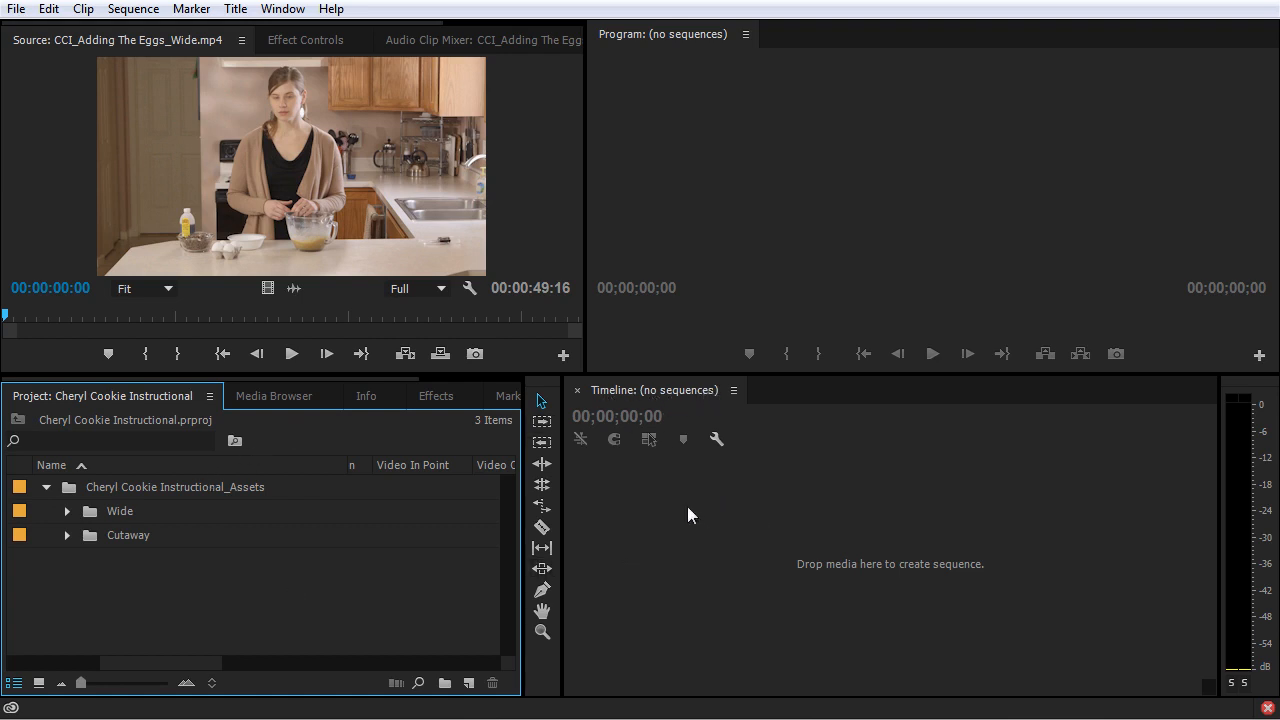
Step: Create a sequence from the CCI_Intro_Wide.mp4 clip in the Wide bin by placing it in the empty timeline
left_click(623, 536)
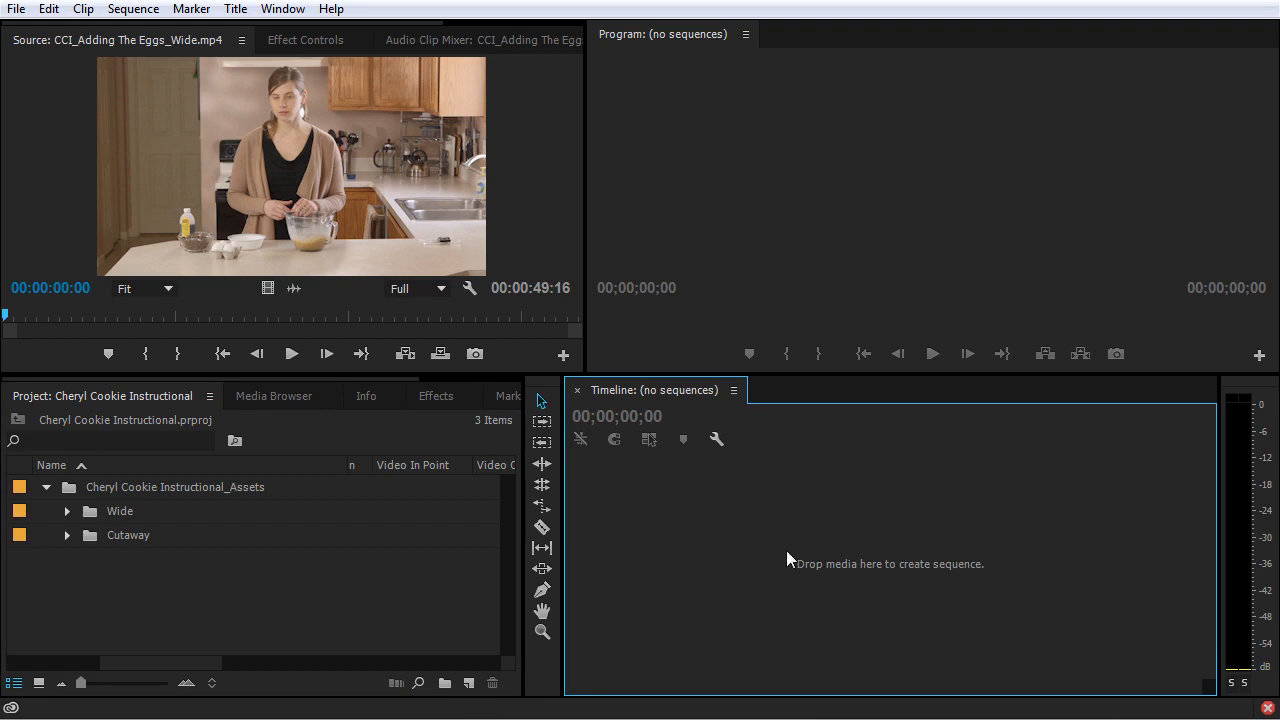
left_click(68, 510)
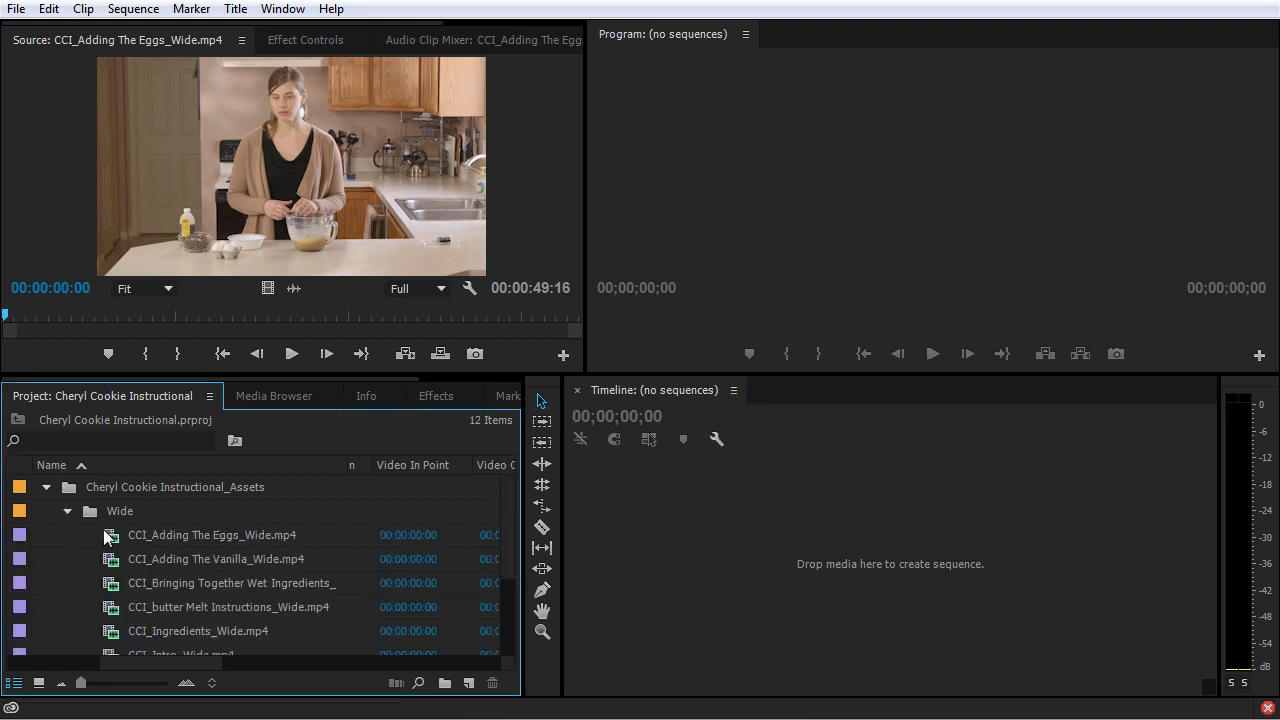
scroll(130, 528, "down", 3)
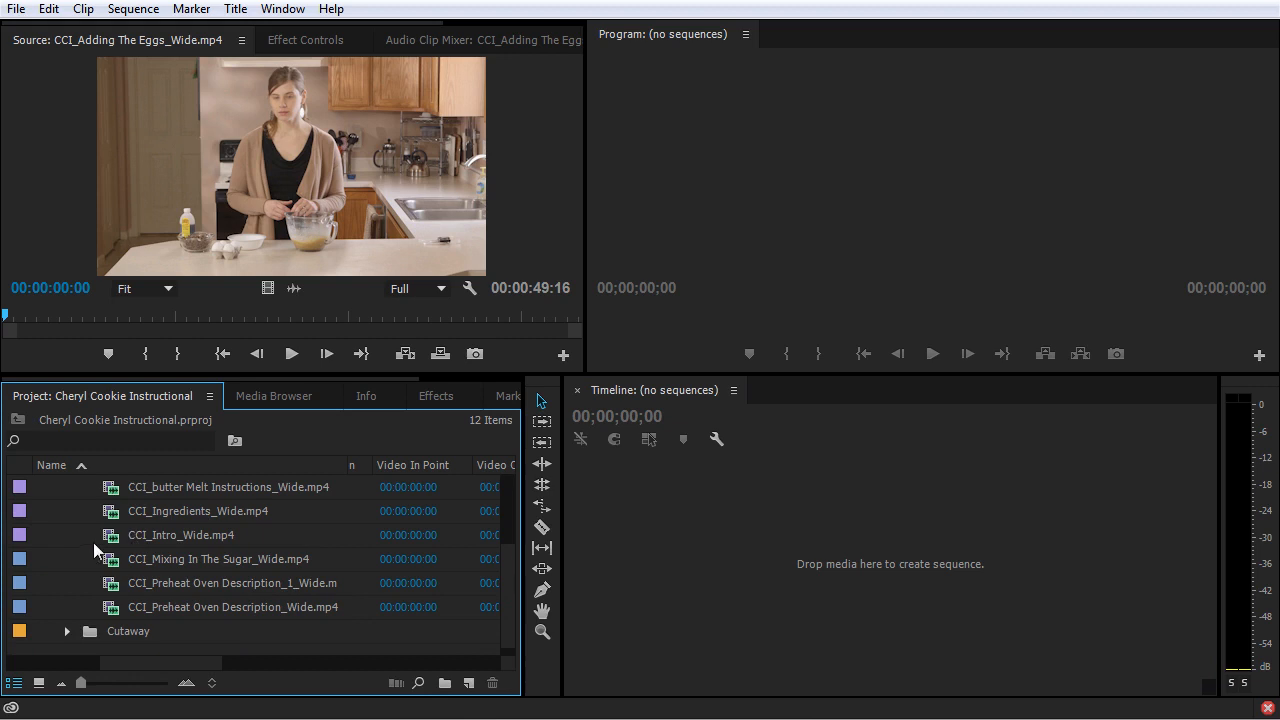
left_click(110, 539)
left_click_drag(110, 539, 892, 562)
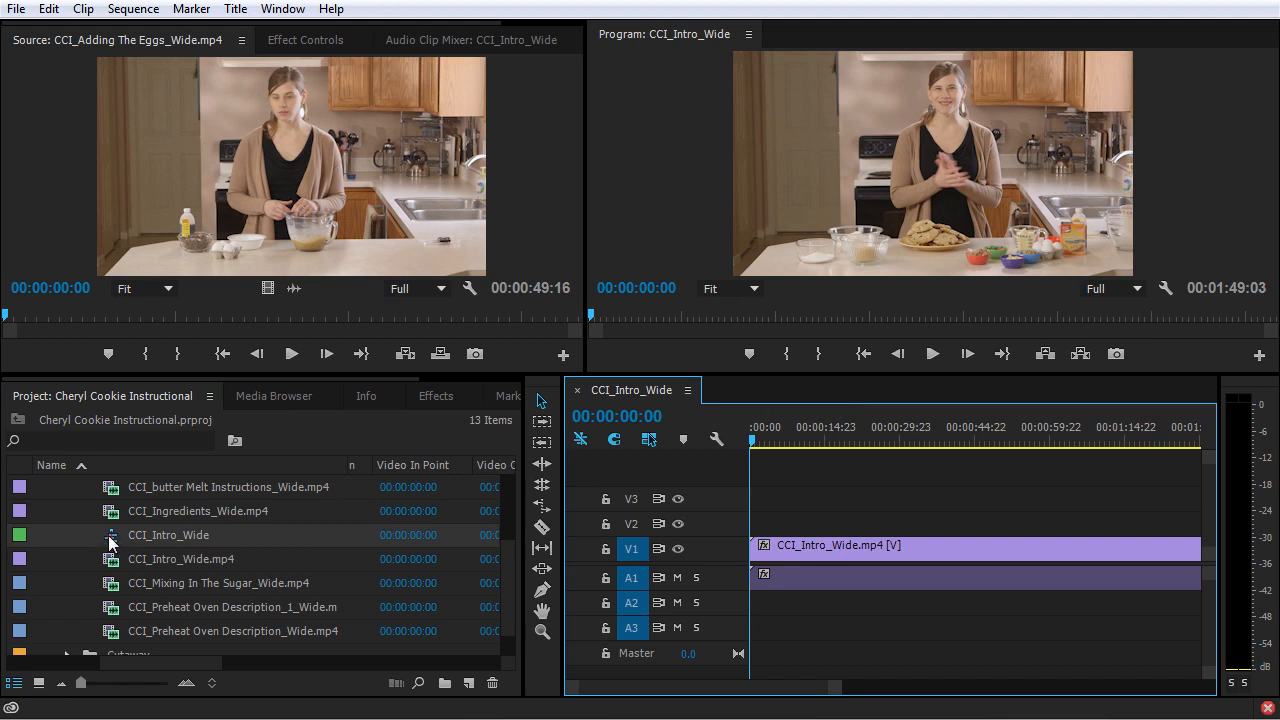
mouse_move(110, 542)
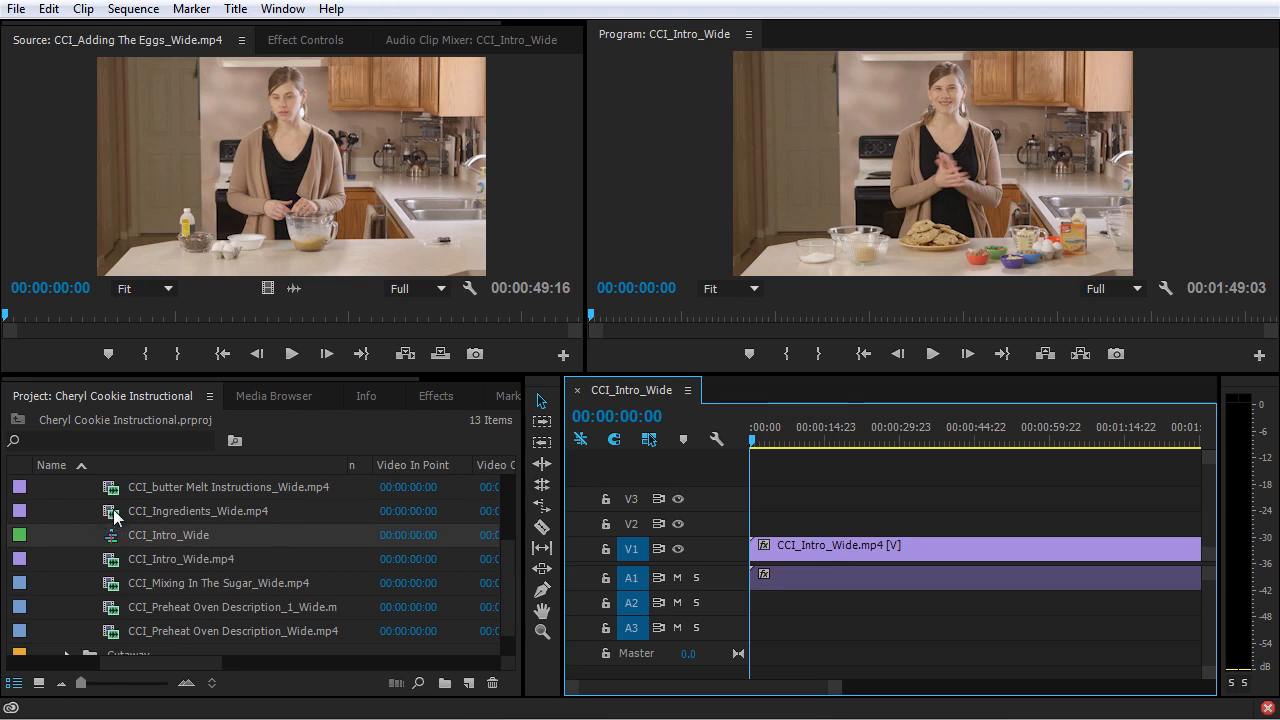
left_click_drag(167, 509, 272, 515)
left_click(193, 512)
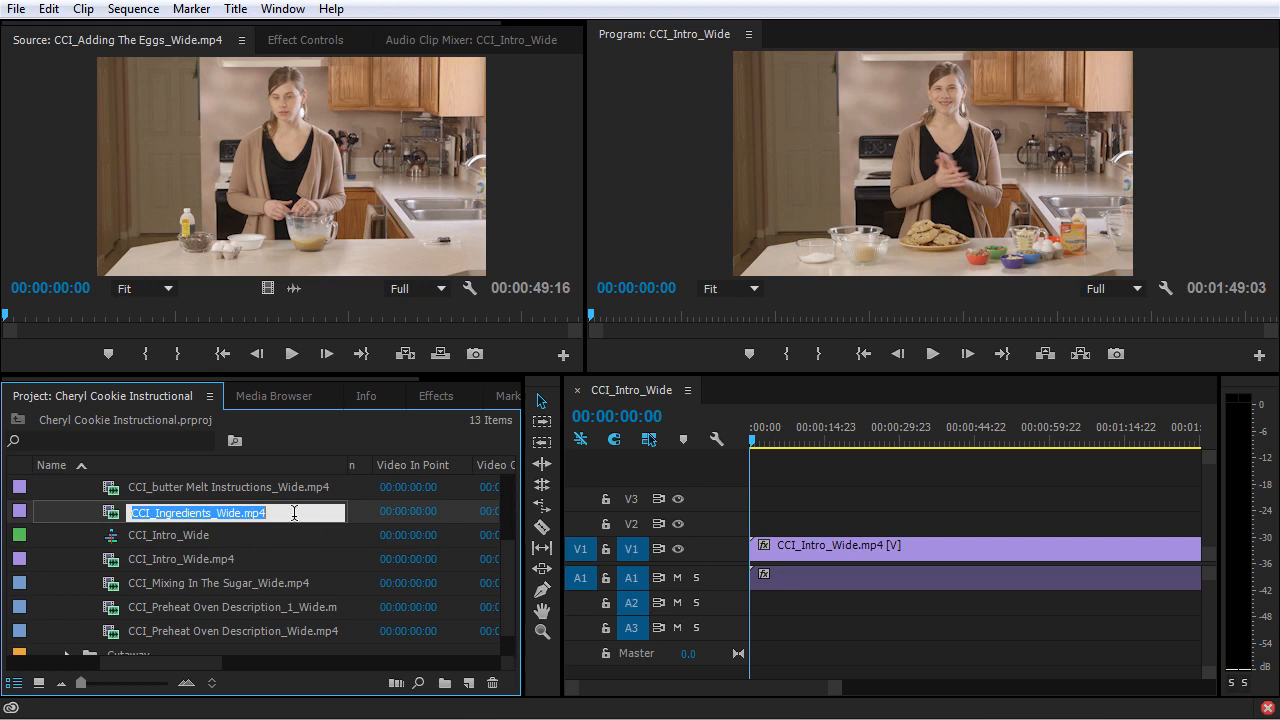
left_click(114, 515)
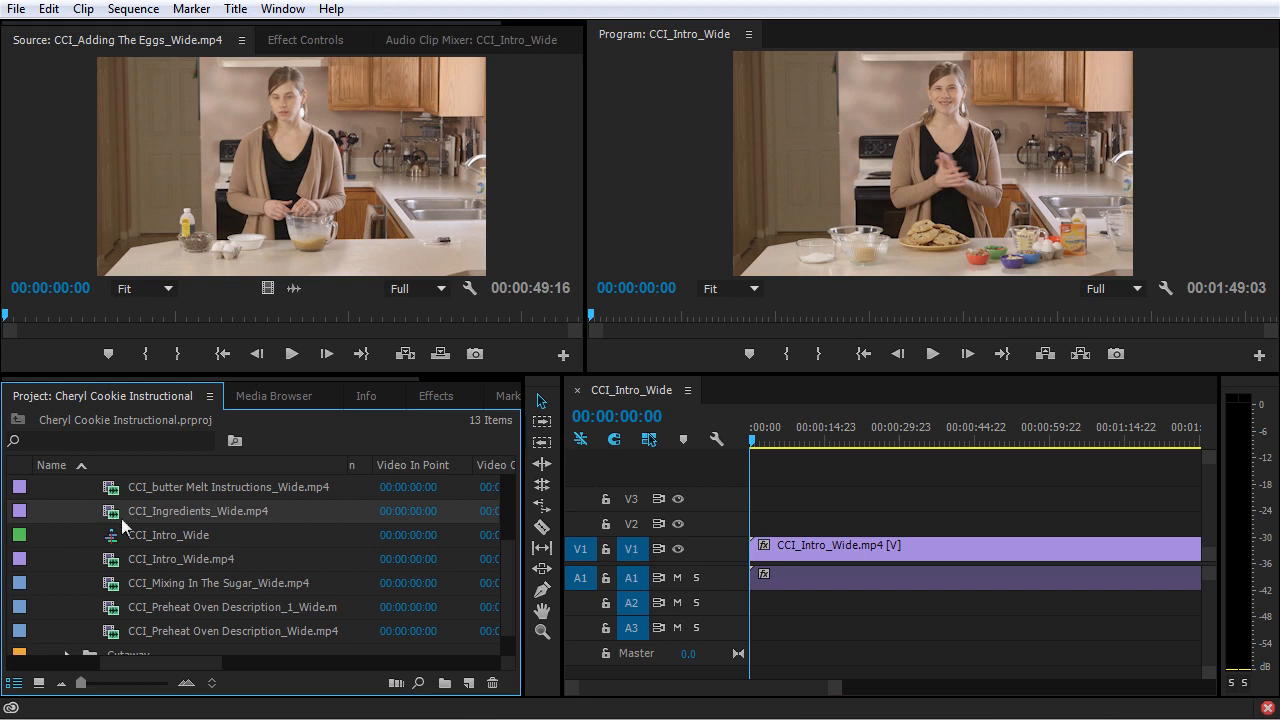
Step: Zoom out the CCI_Intro_Wide timeline until the entire clip fits, and select the clip
left_click(724, 477)
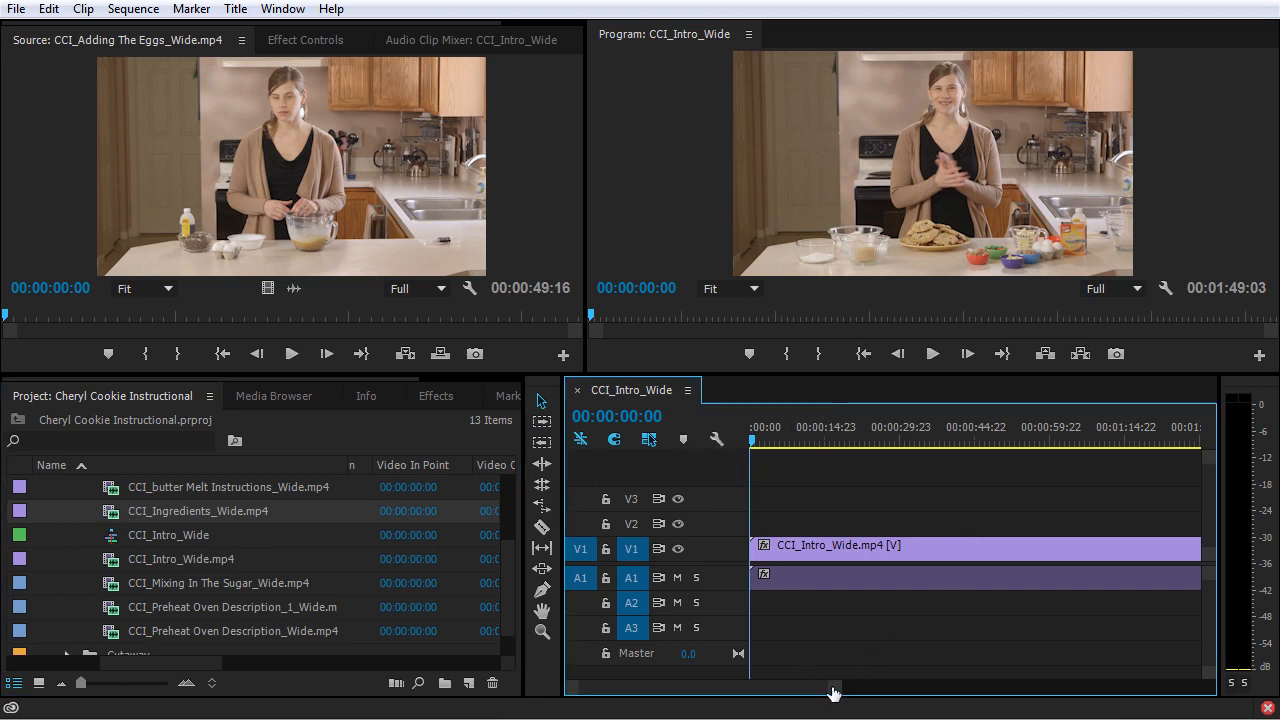
left_click_drag(831, 689, 1040, 694)
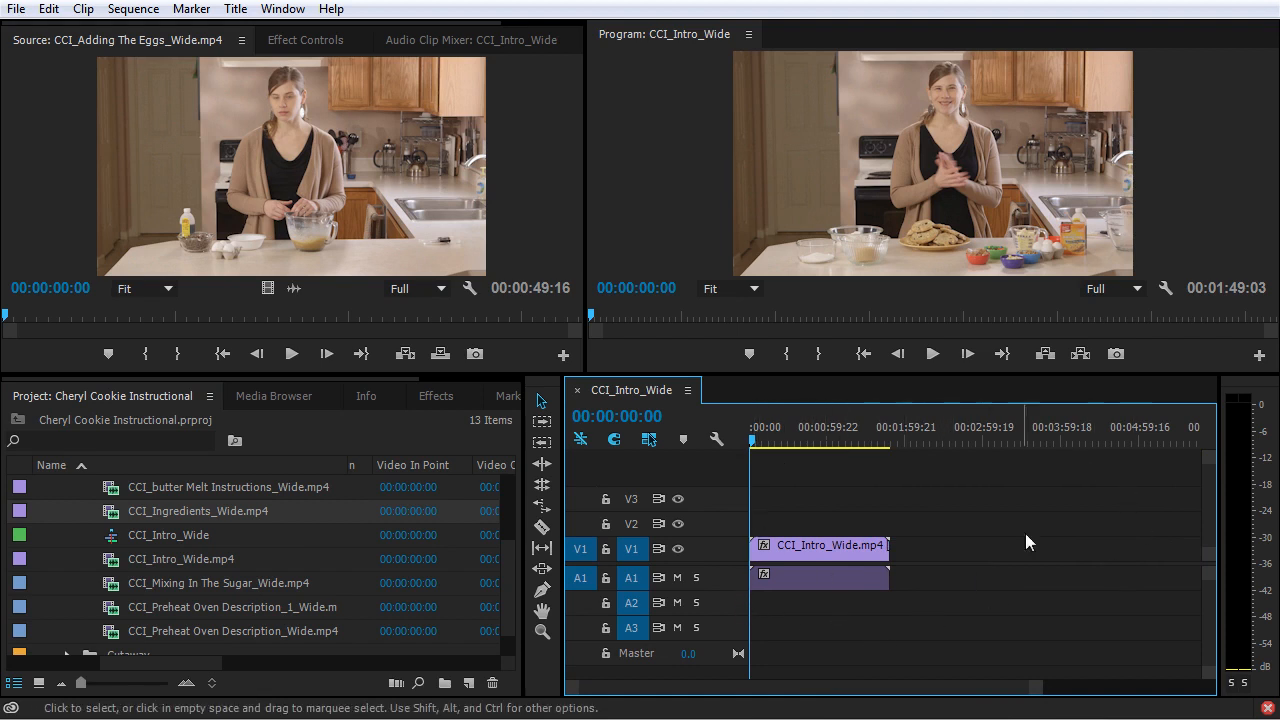
left_click(840, 545)
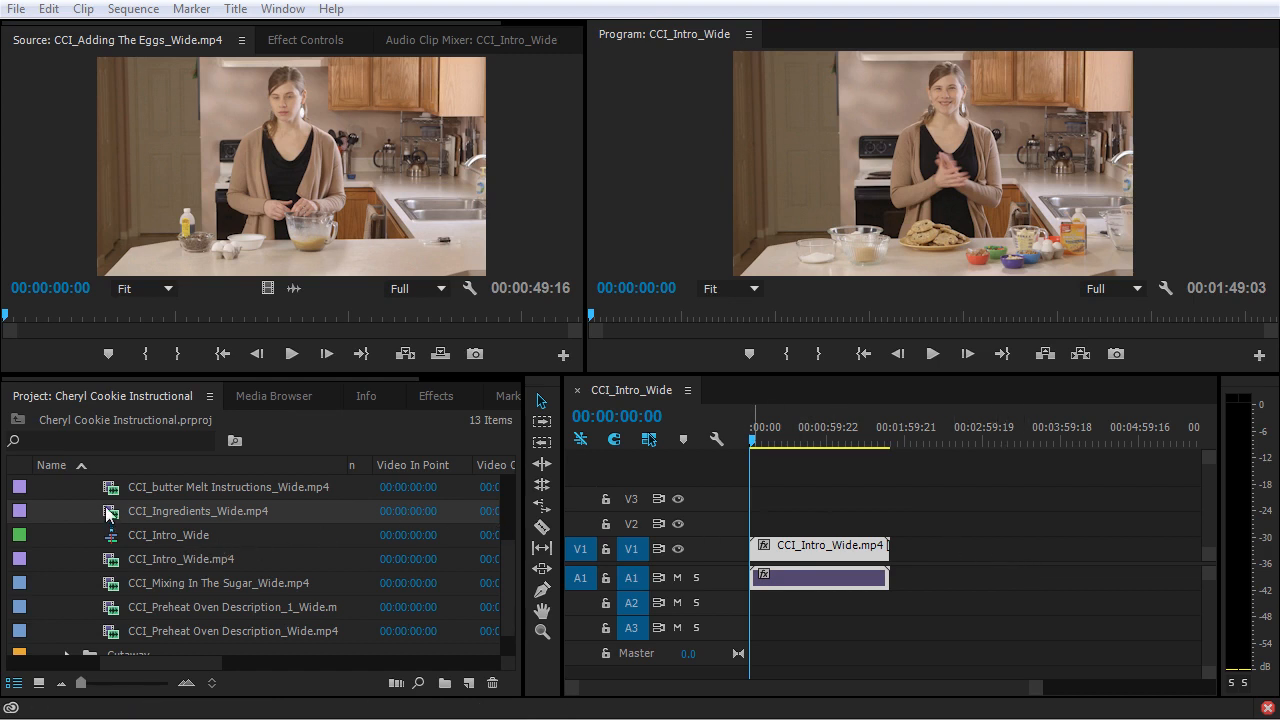
Step: Create a new sequence matching the CCI_Mixing In The Sugar_Wide.mp4 clip and collapse the Wide bin
scroll(108, 540, "down", 1)
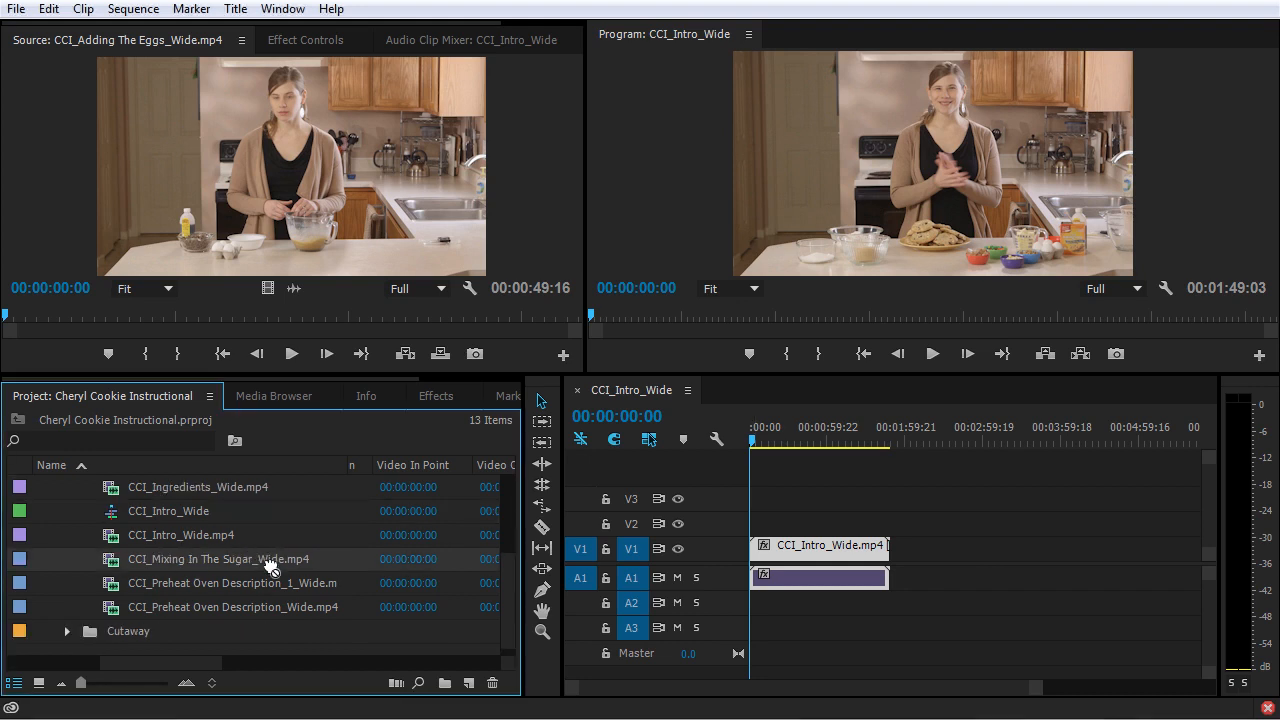
left_click_drag(472, 684, 472, 685)
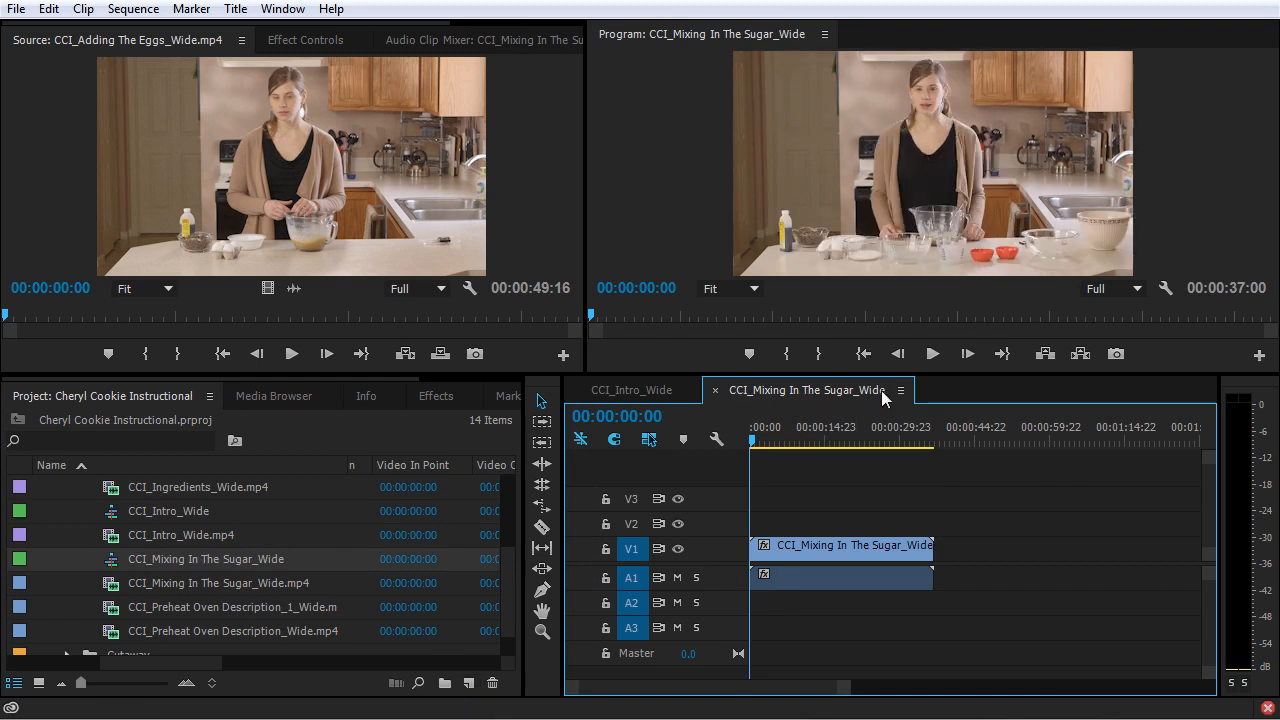
scroll(62, 534, "up", 3)
left_click(67, 511)
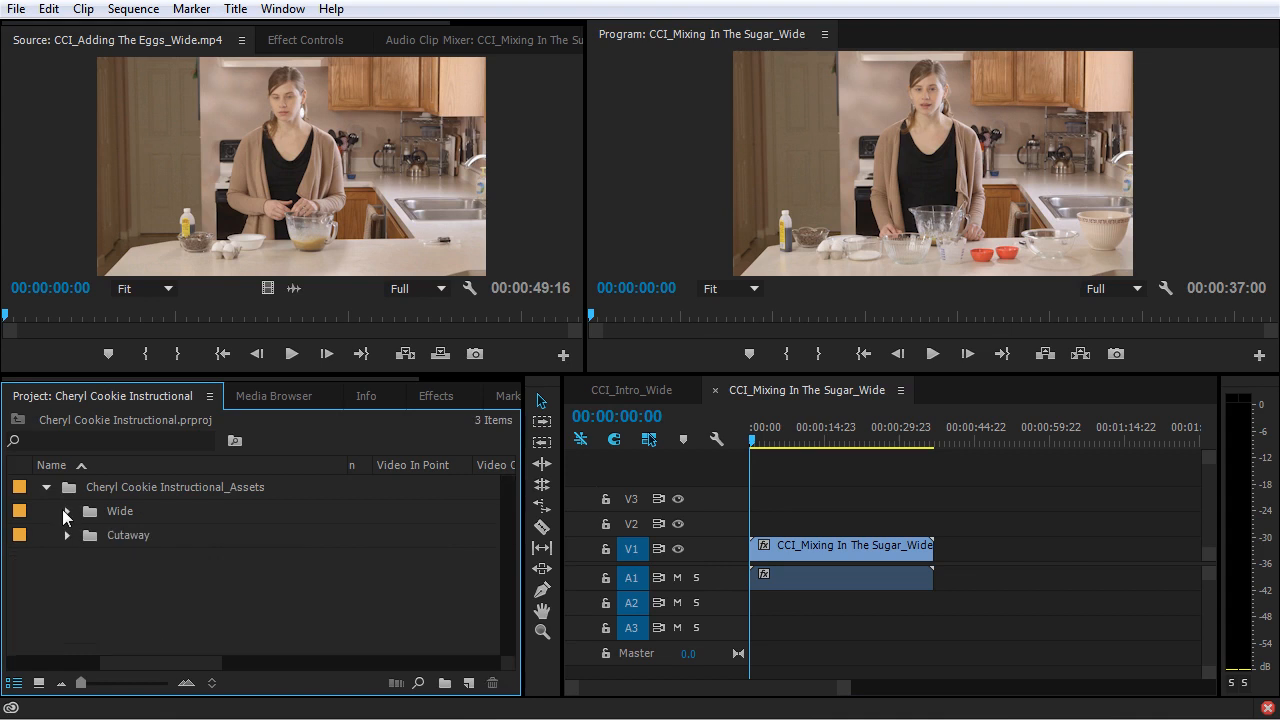
right_click(228, 570)
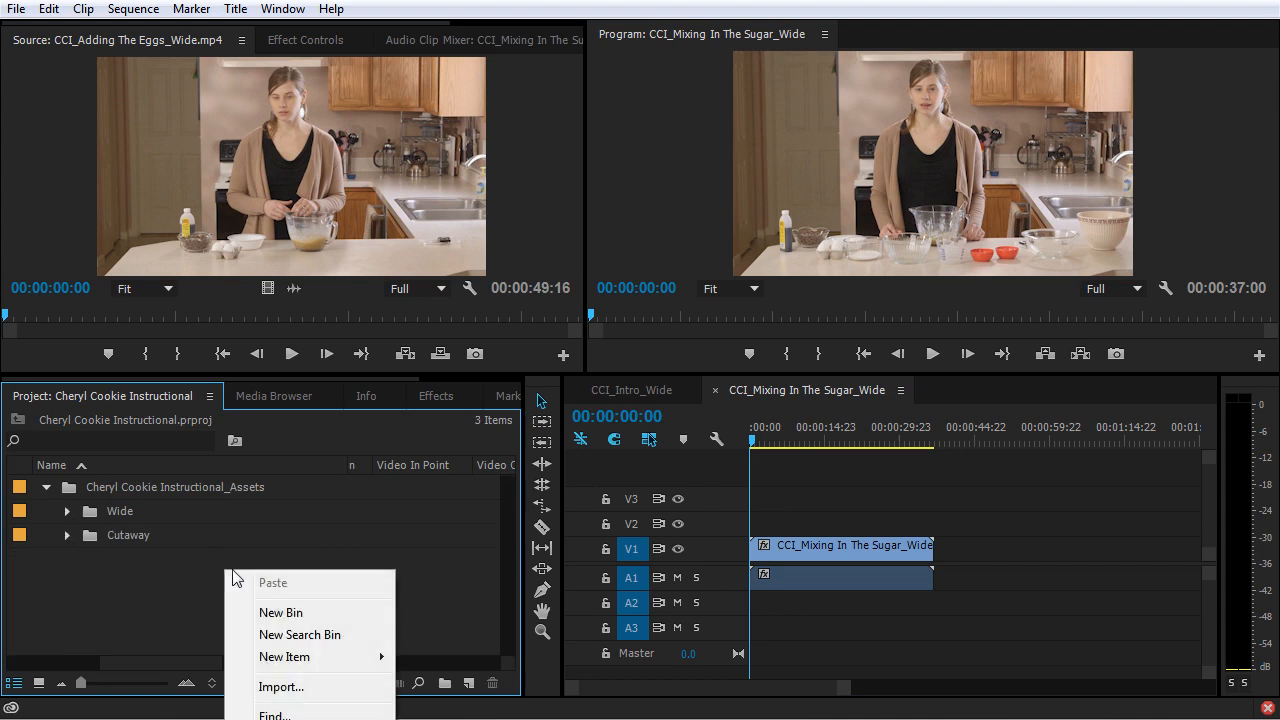
mouse_move(320, 662)
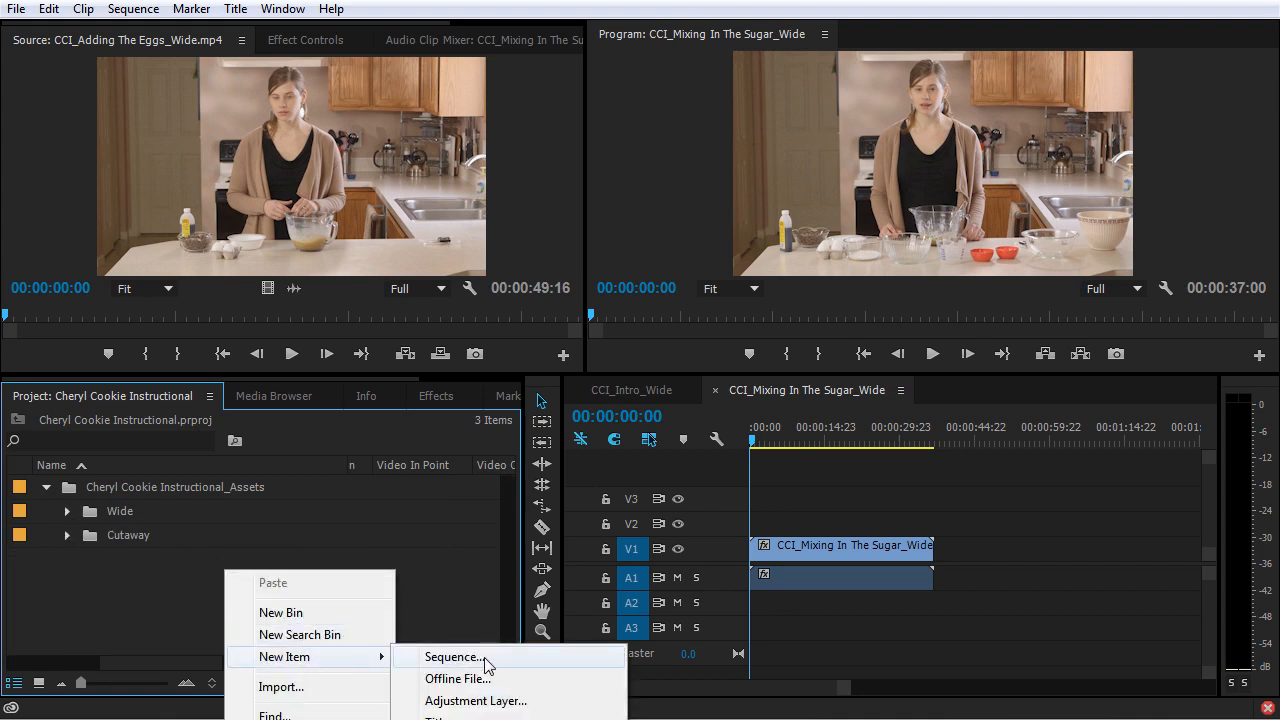
left_click(485, 657)
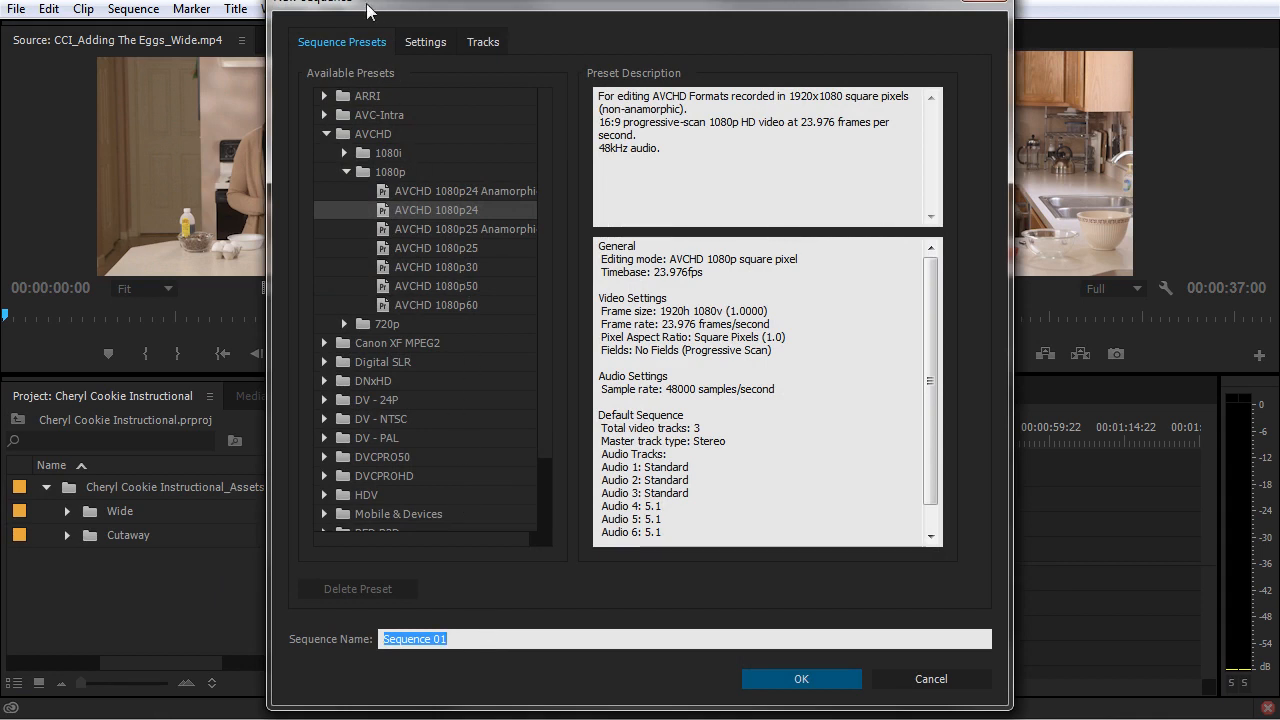
left_click(955, 679)
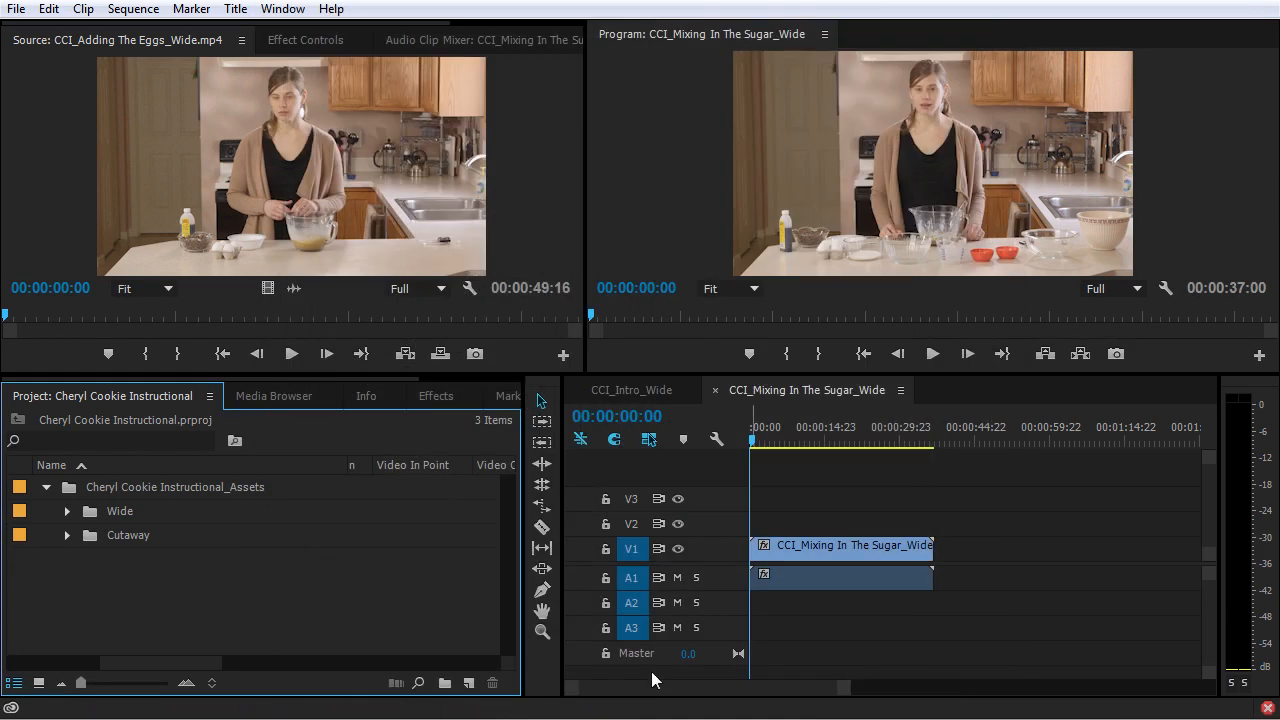
left_click(469, 683)
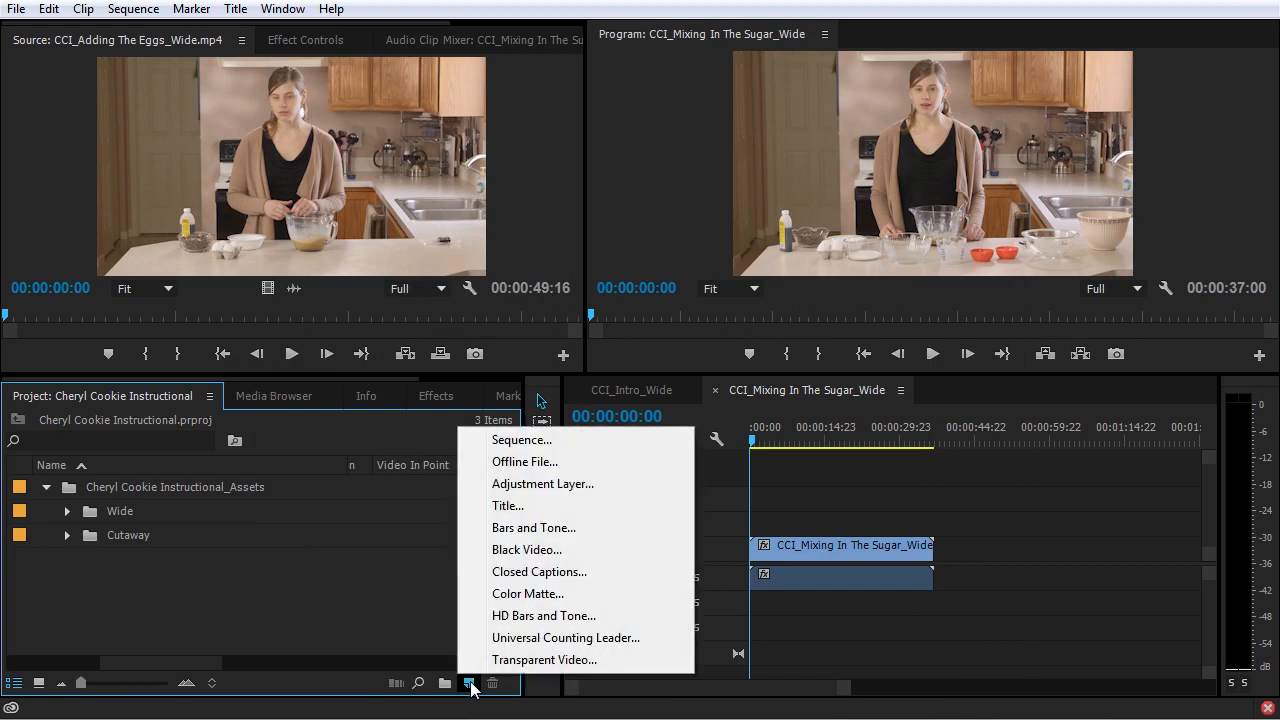
left_click(527, 444)
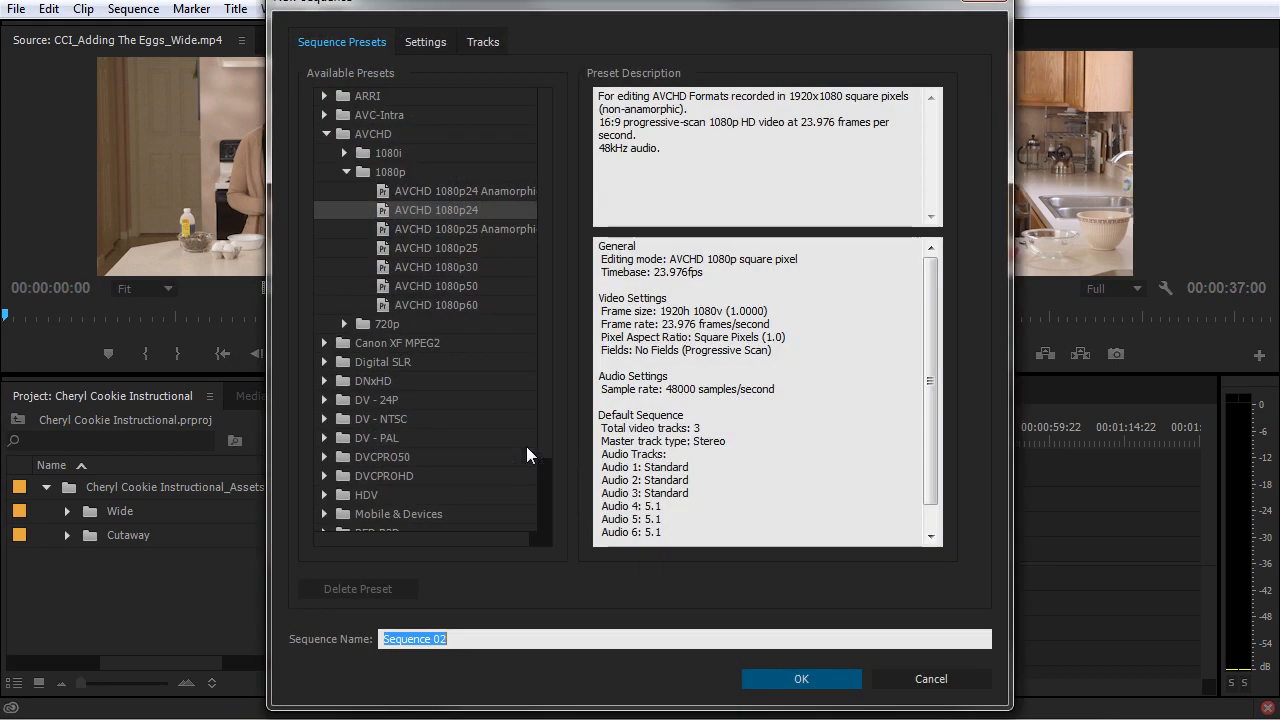
left_click(951, 678)
Step: Start a new sequence and examine the AVCHD 1080p24 preset's description, especially its standard and 5.1 audio tracks
left_click(17, 10)
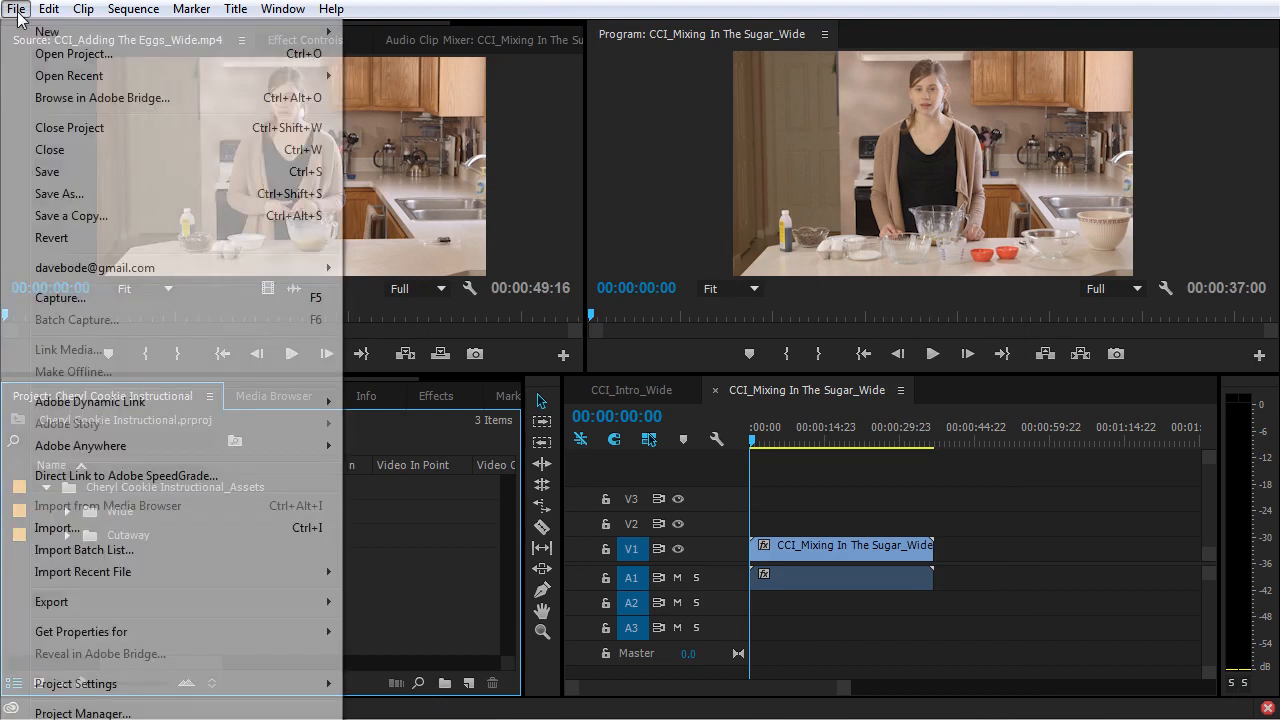
mouse_move(104, 35)
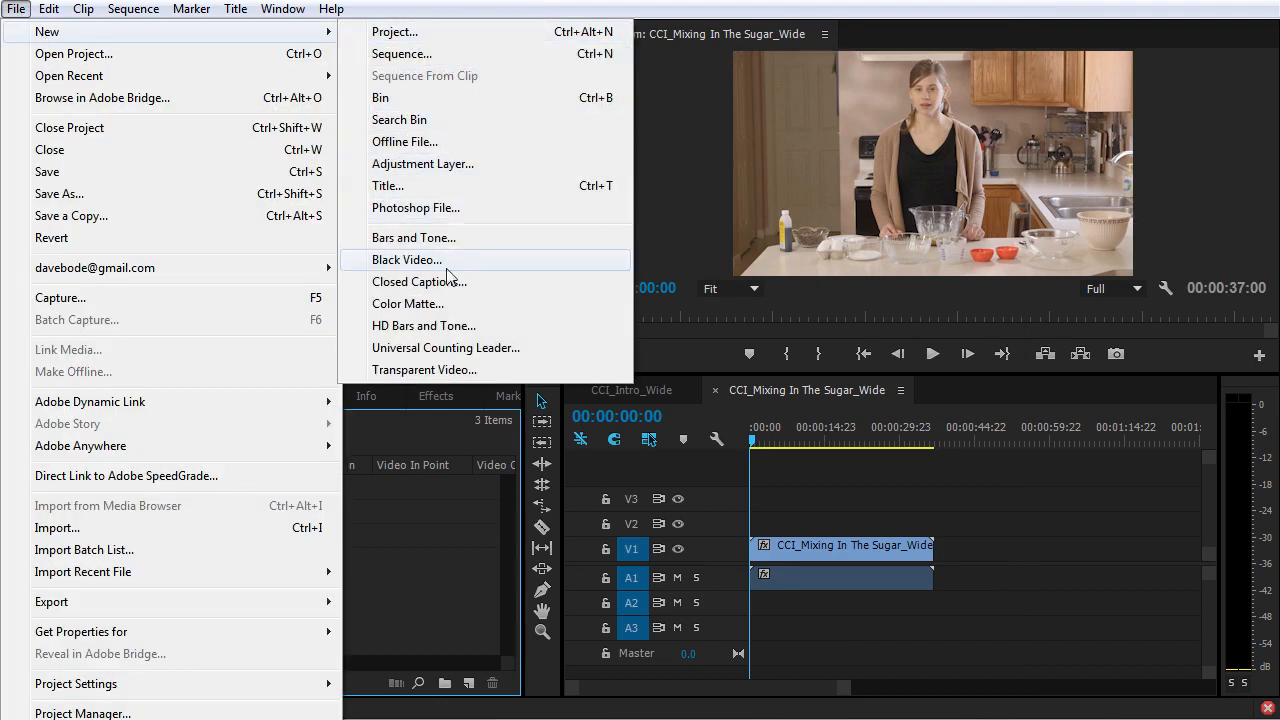
left_click(467, 55)
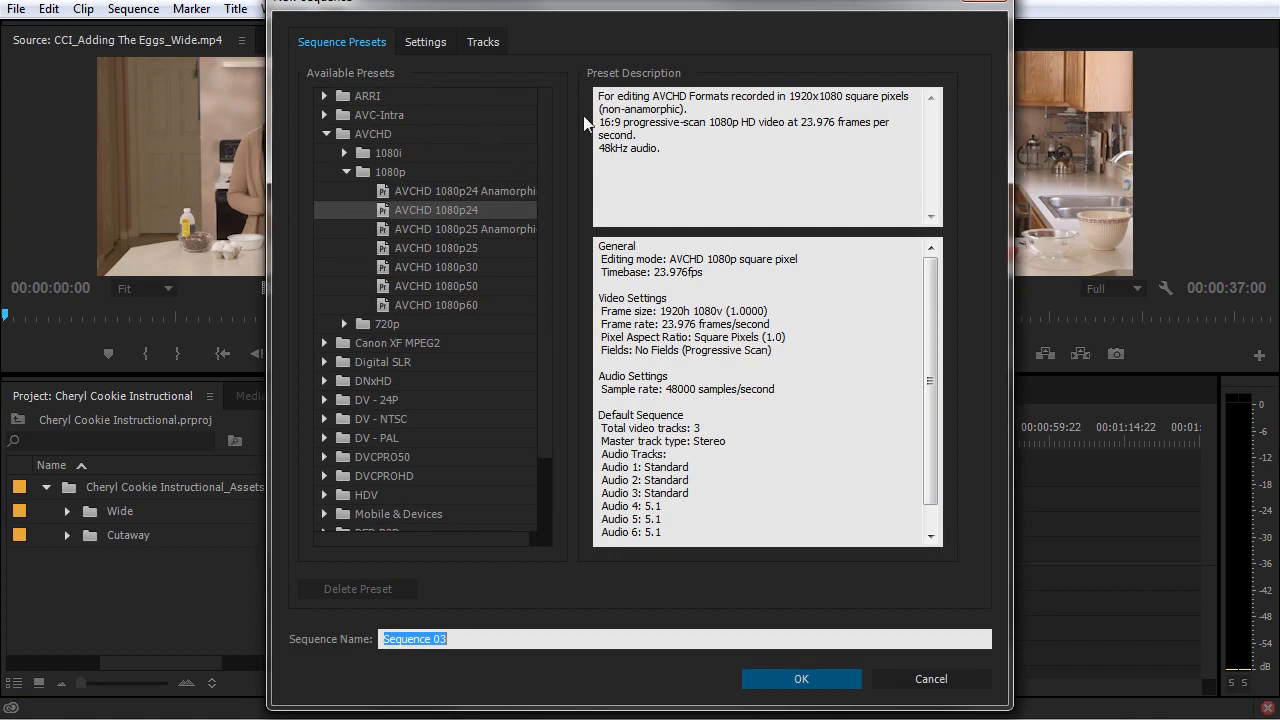
left_click_drag(549, 119, 482, 109)
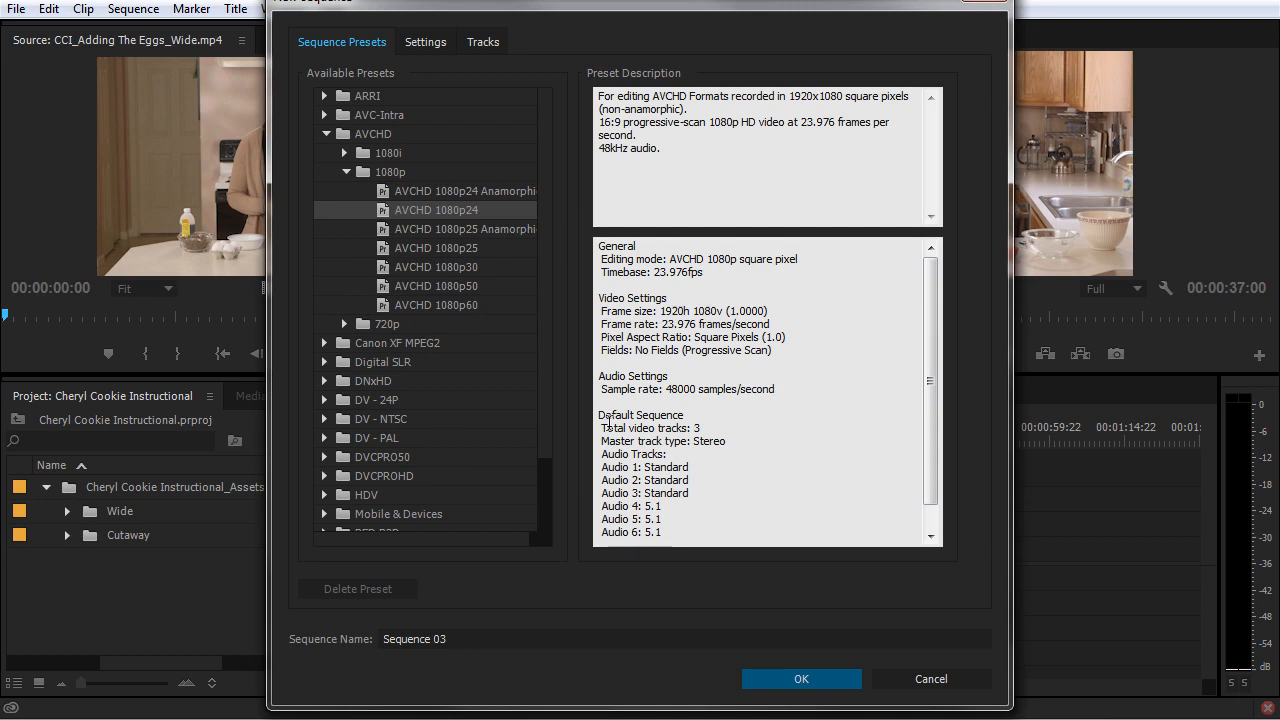
left_click_drag(602, 454, 713, 500)
left_click(714, 512)
left_click_drag(603, 462, 714, 485)
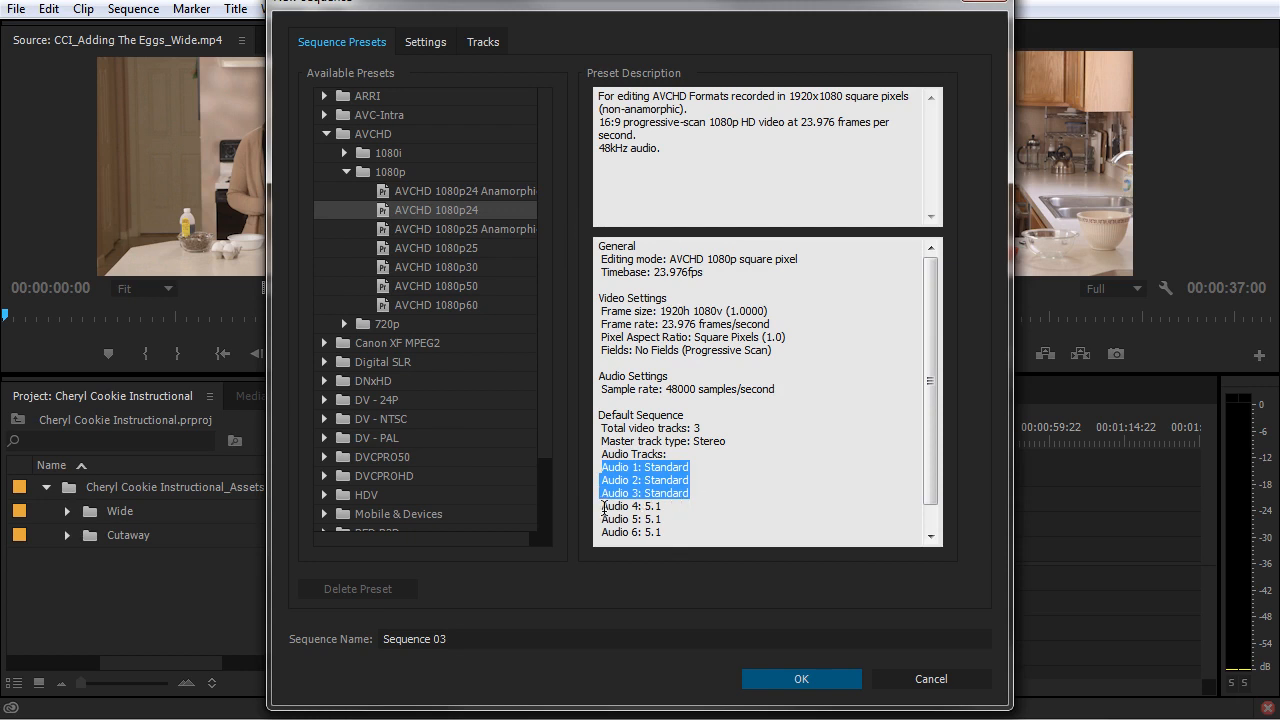
left_click_drag(602, 507, 693, 526)
scroll(730, 520, "down", 1)
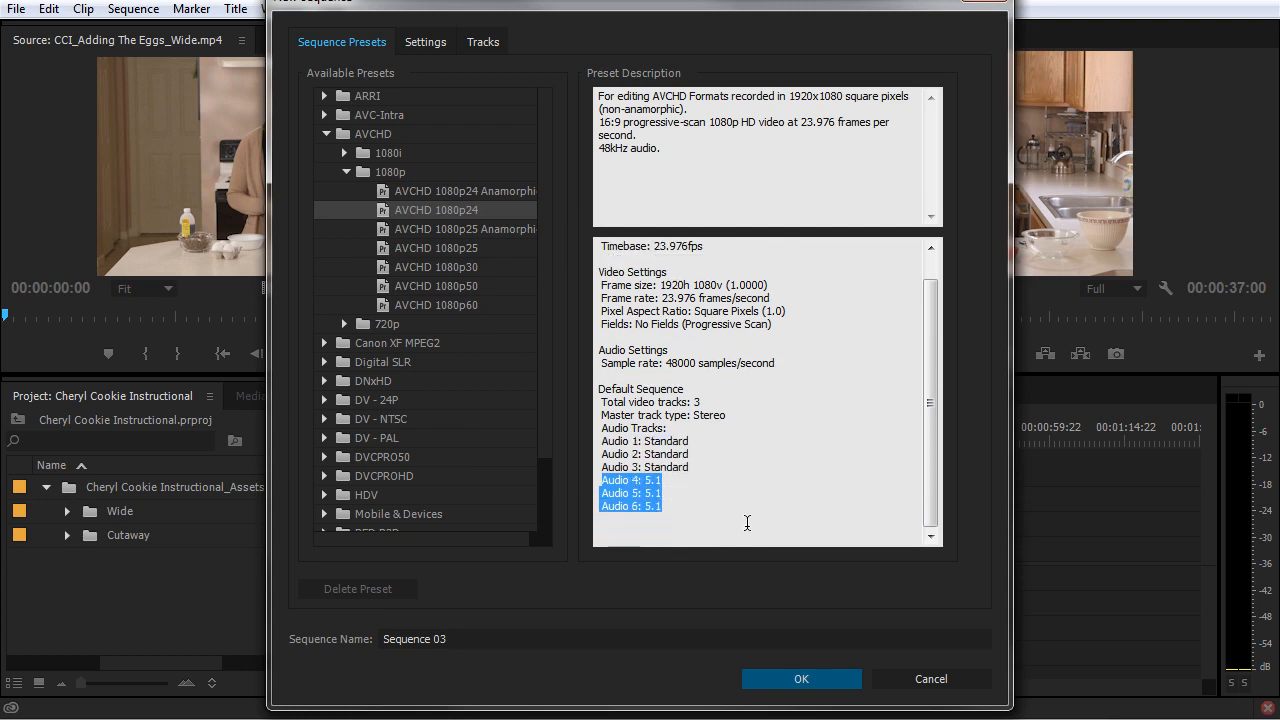
scroll(744, 516, "up", 1)
left_click(739, 513)
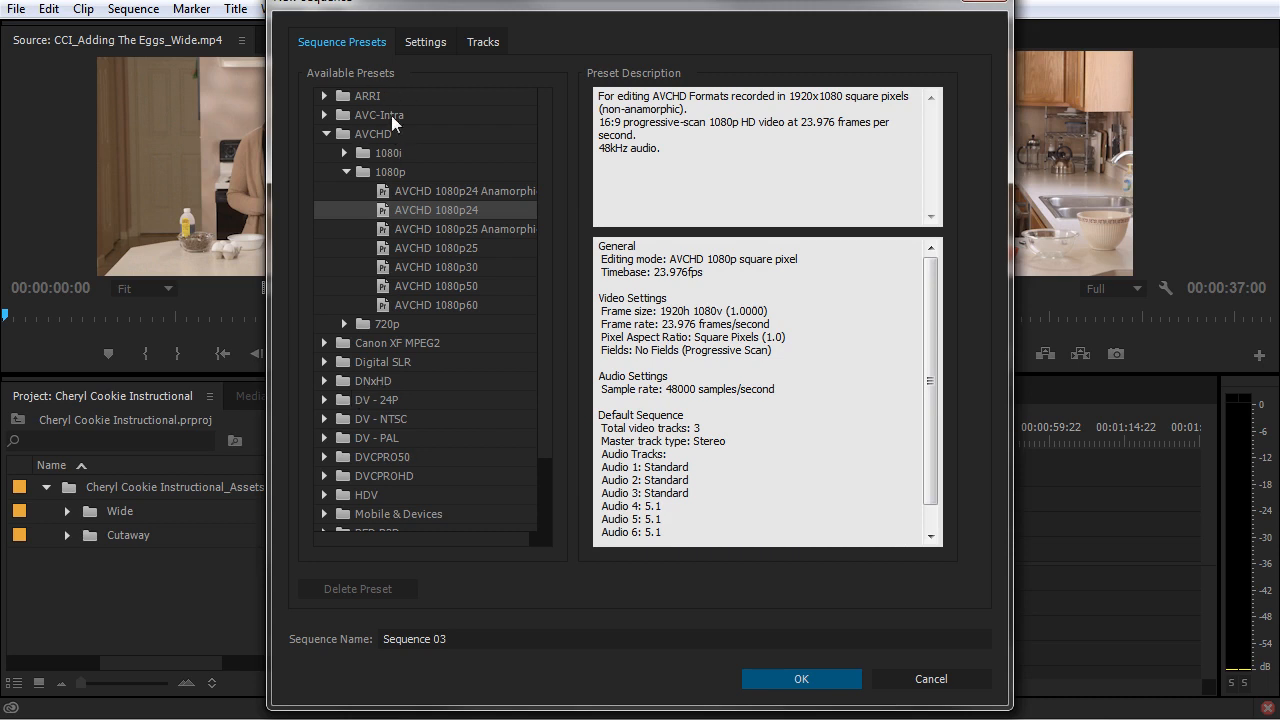
Step: Review the new sequence's video, audio and preview settings and its track layout, and cancel creating the sequence
left_click(420, 44)
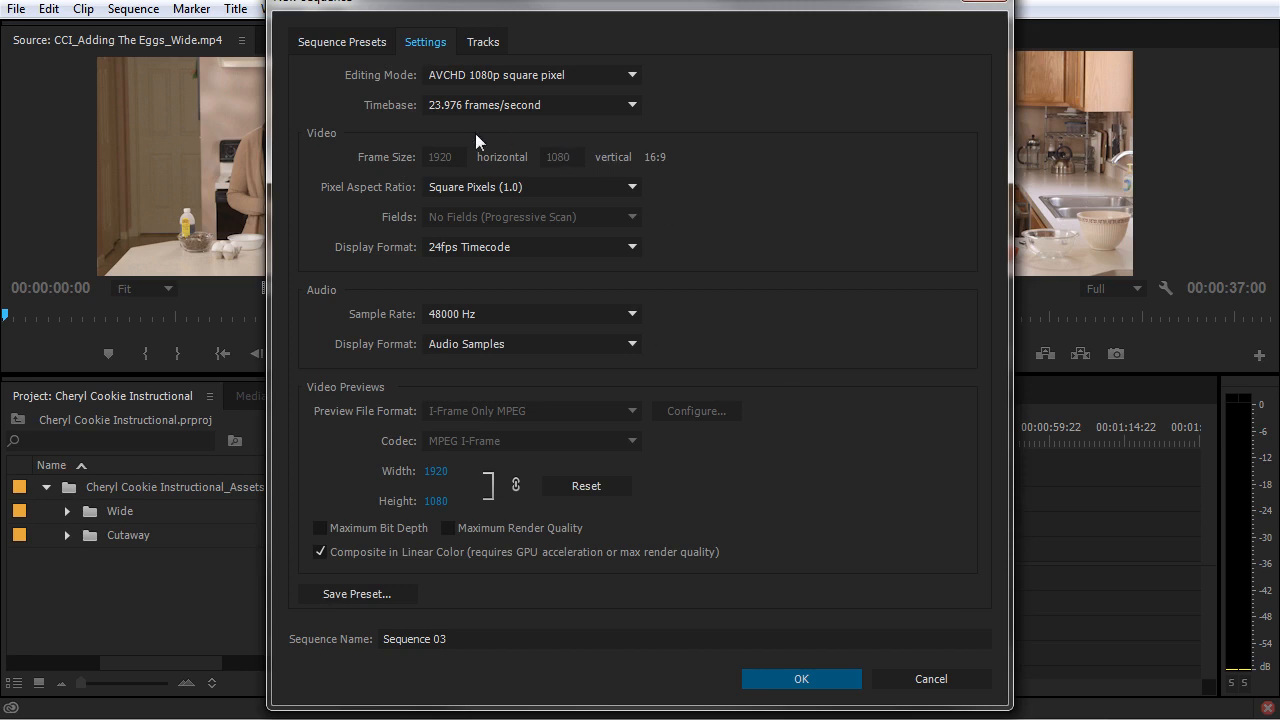
left_click(473, 48)
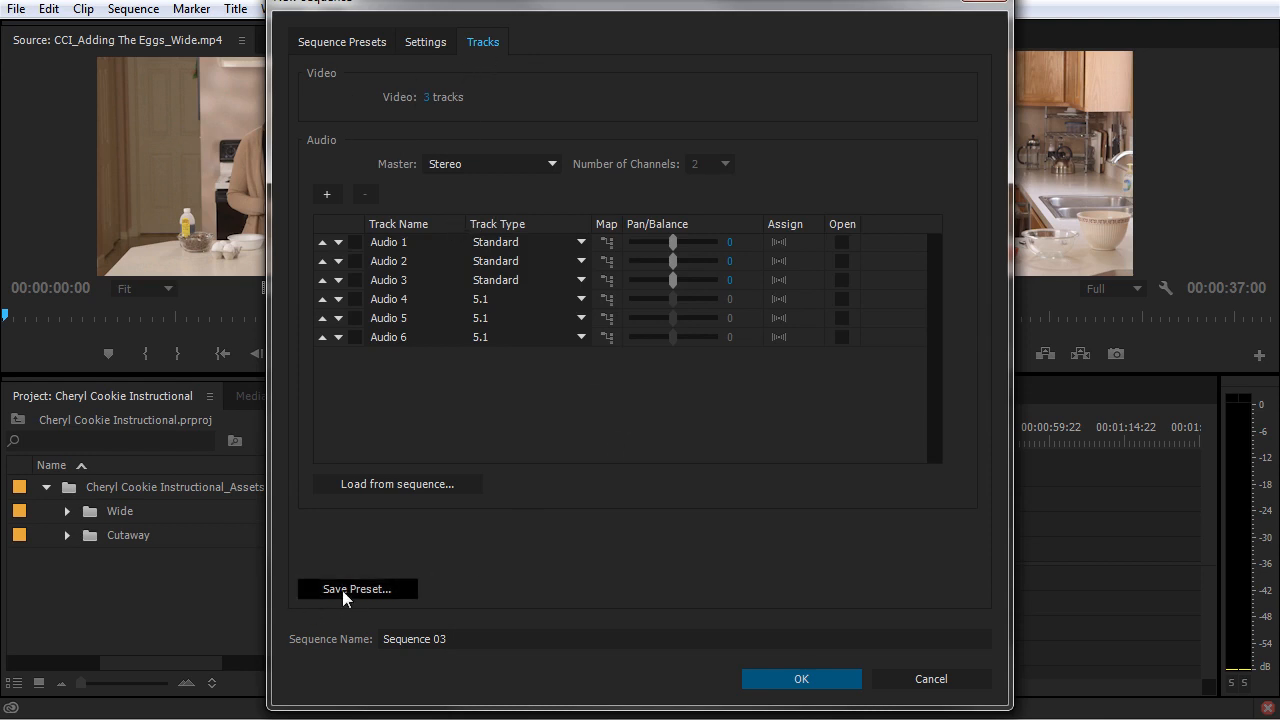
left_click(930, 679)
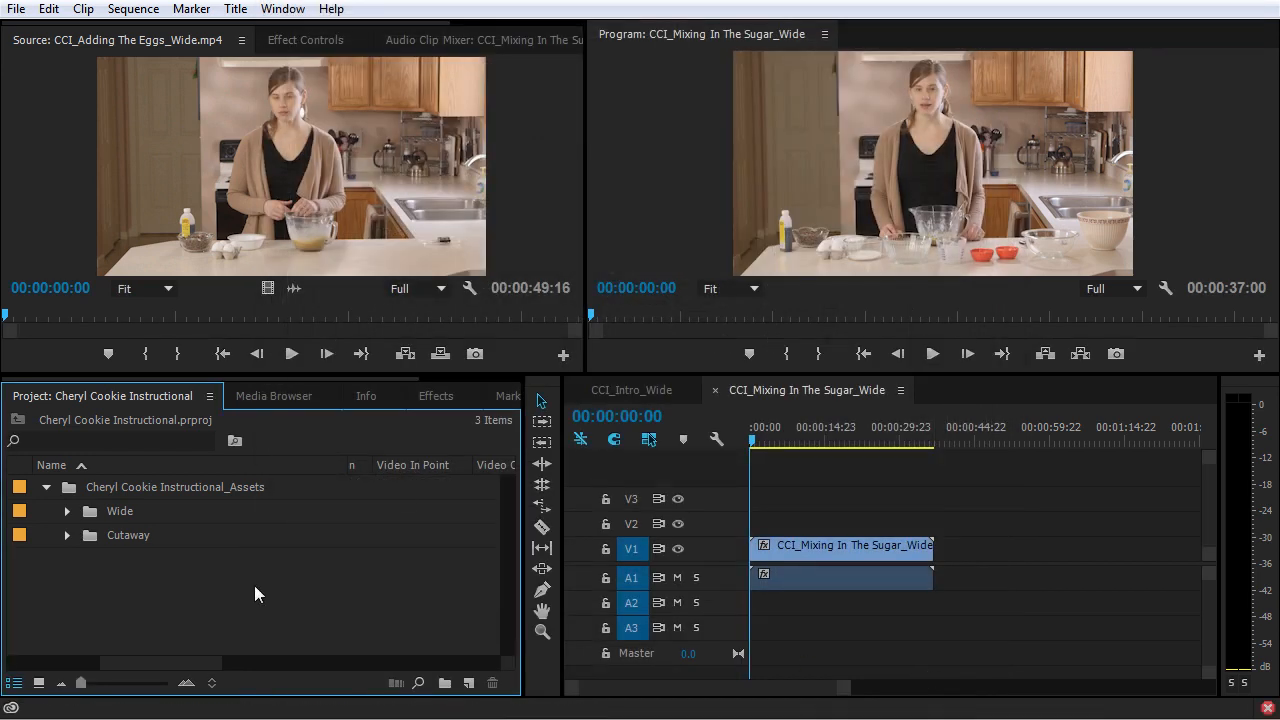
Step: Expand the Wide bin and review the sequence settings of CCI_Mixing In The Sugar_Wide, including editing mode, timebase and frame size
left_click(67, 511)
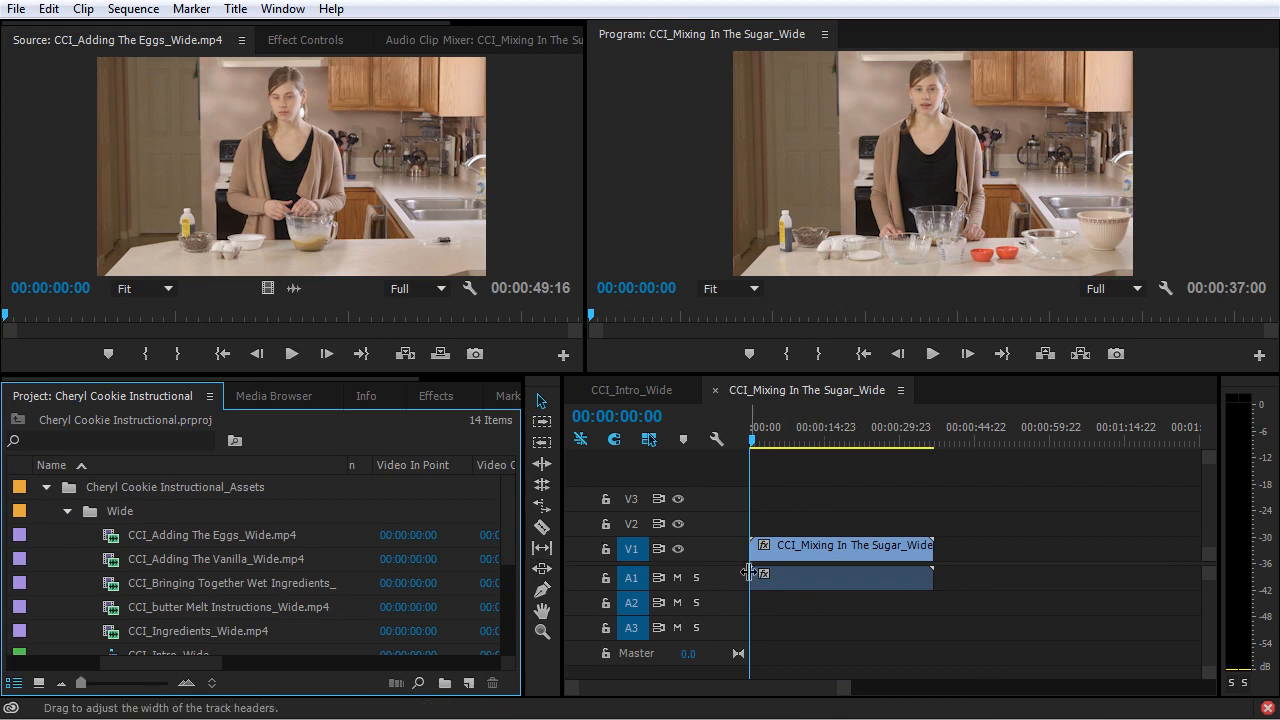
left_click(824, 515)
left_click(152, 15)
left_click(145, 26)
left_click_drag(585, 37, 589, 63)
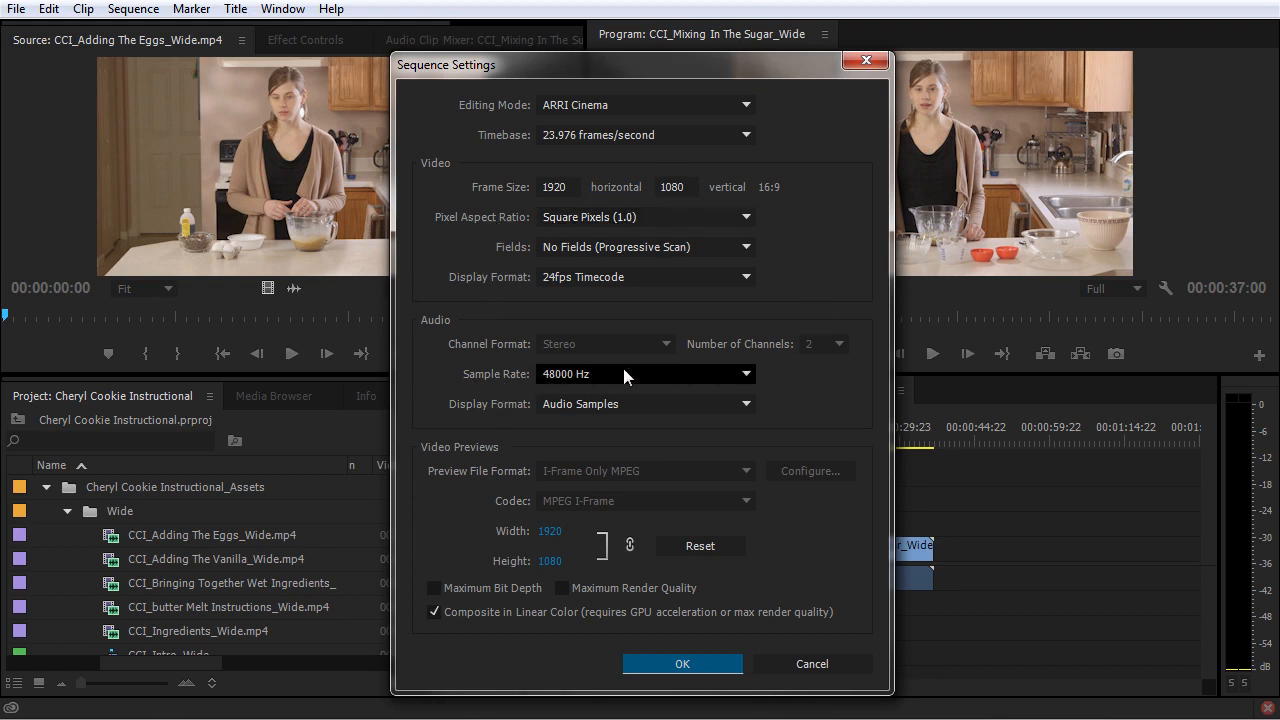
left_click(685, 667)
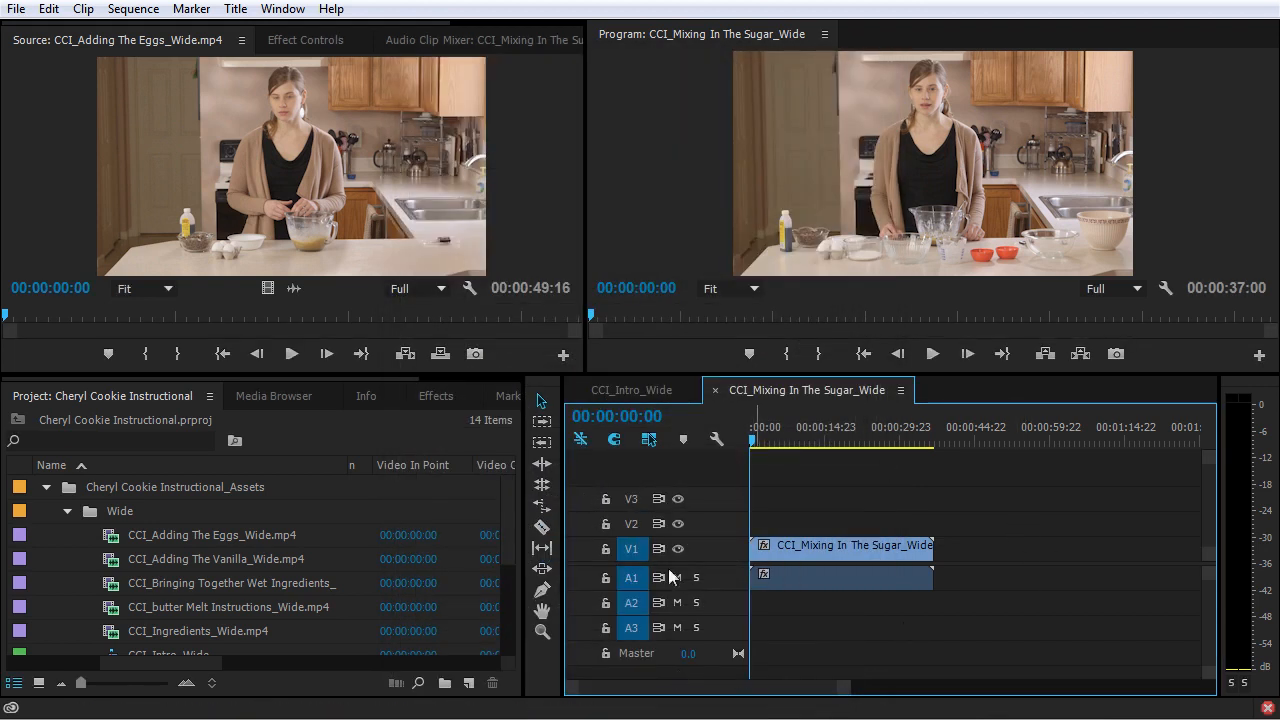
Step: Delete the CCI_Mixing In The Sugar_Wide sequence from the Wide bin
scroll(299, 596, "down", 3)
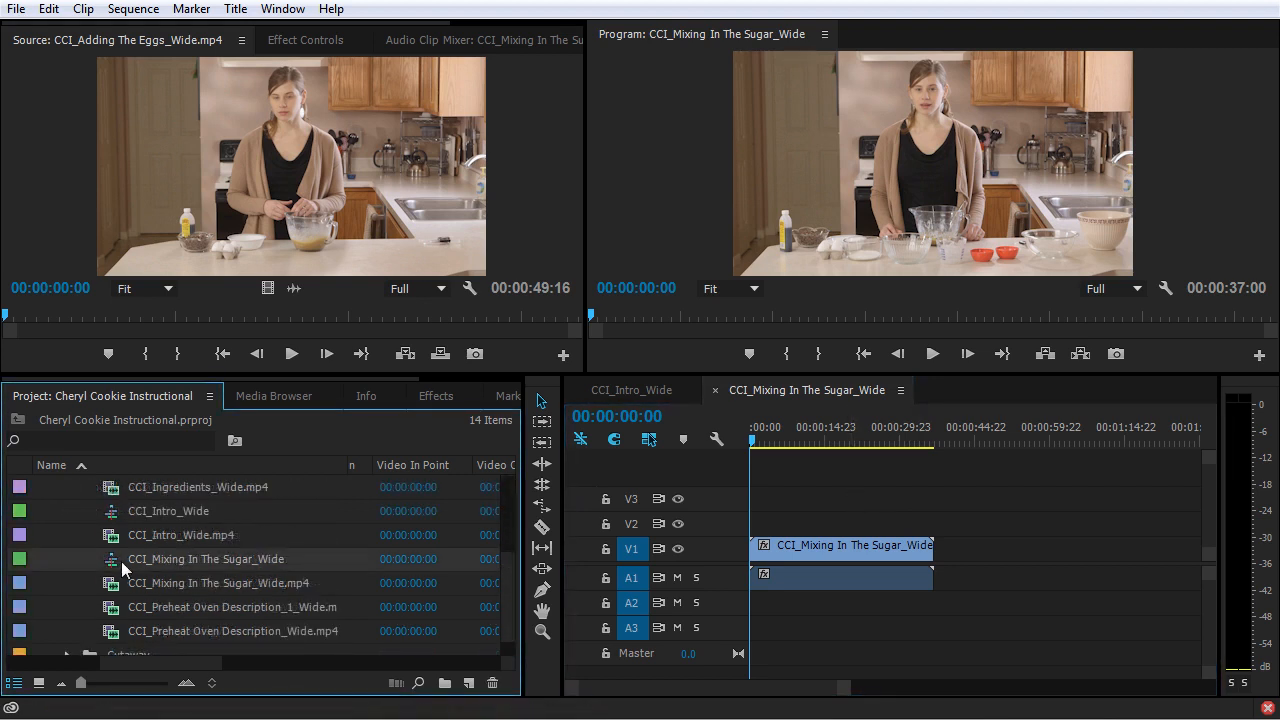
left_click(121, 566)
key("Delete")
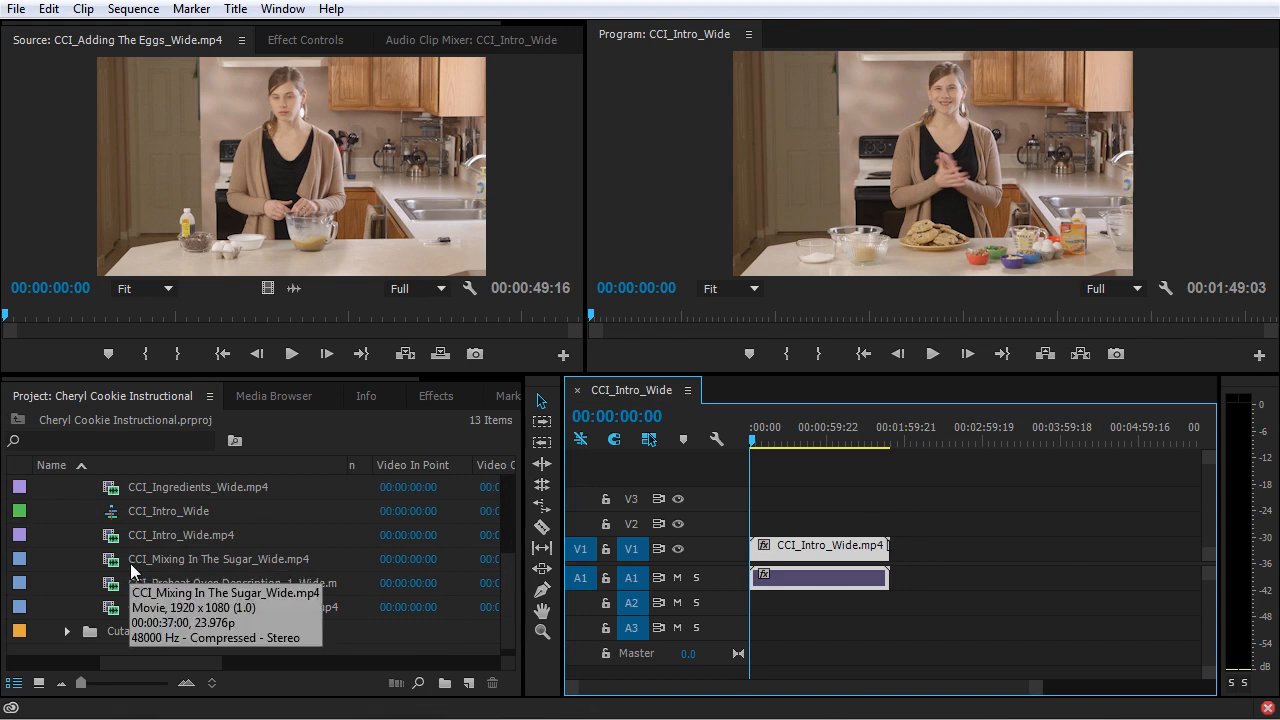
Step: Move the CCI_Intro_Wide sequence out of the Wide bin and into a new top-level bin named Sequence
left_click(112, 518)
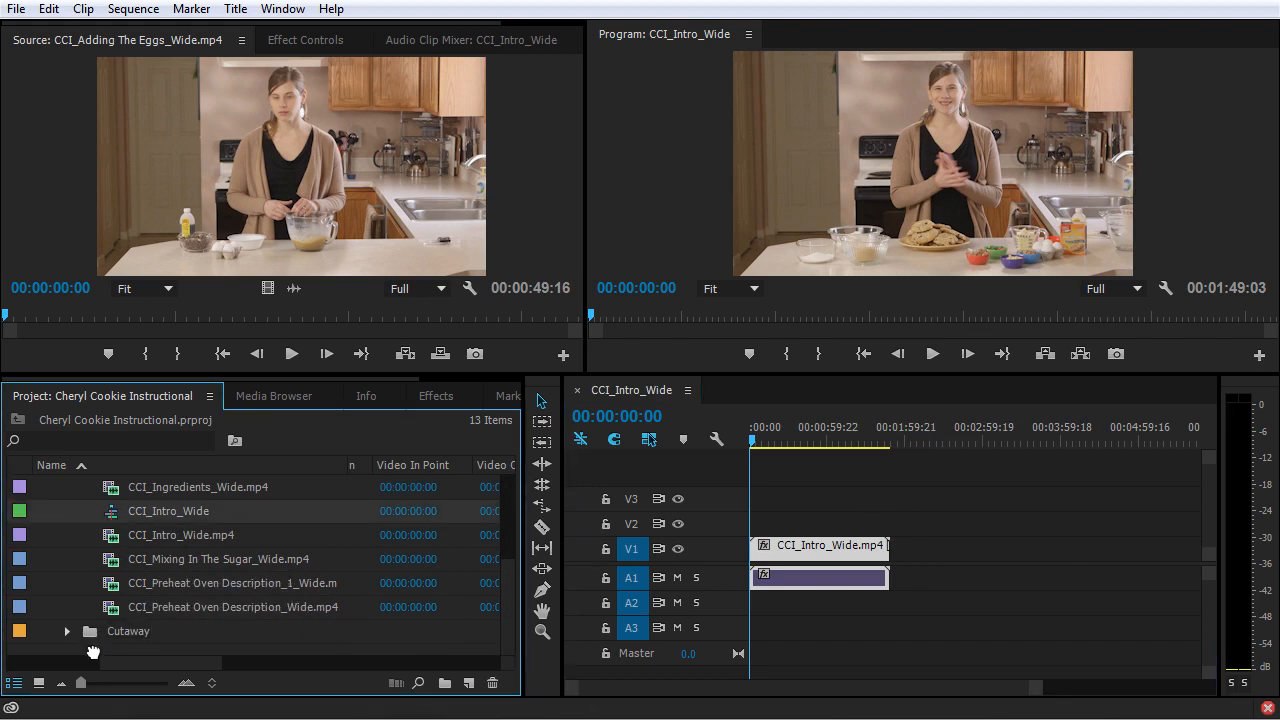
scroll(94, 649, "up", 3)
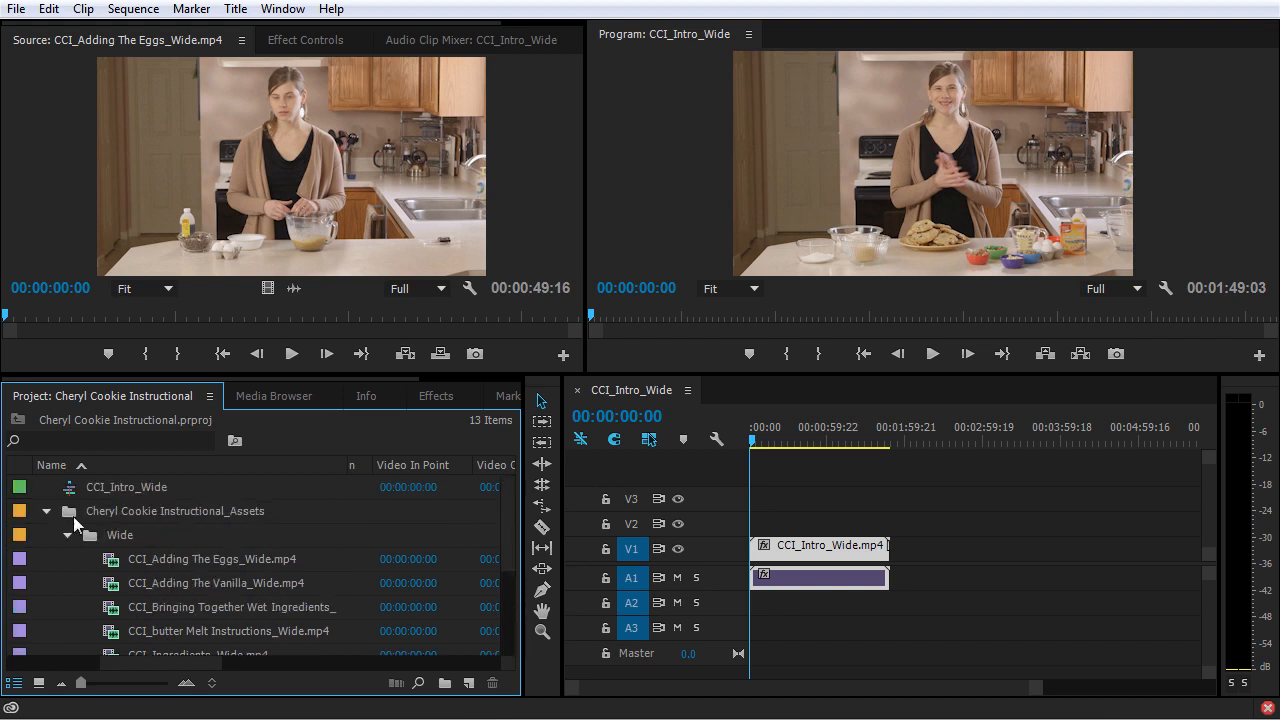
left_click(47, 512)
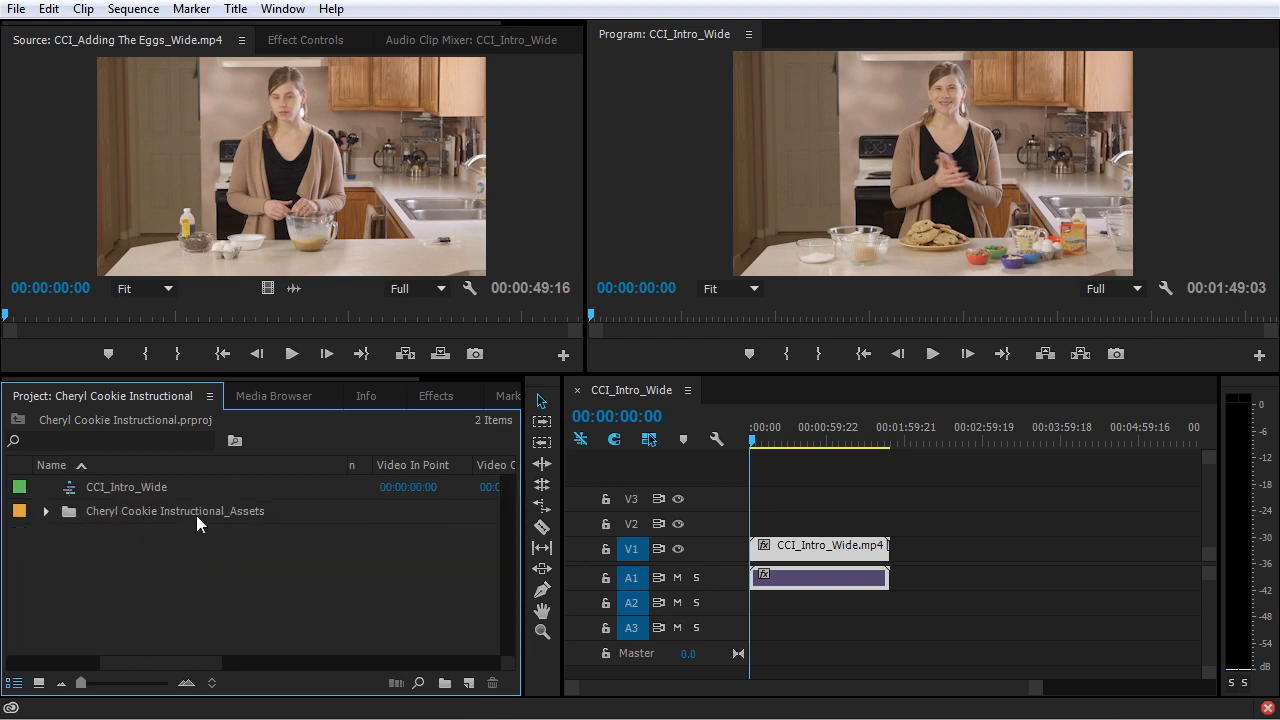
left_click(444, 683)
type("Sequence")
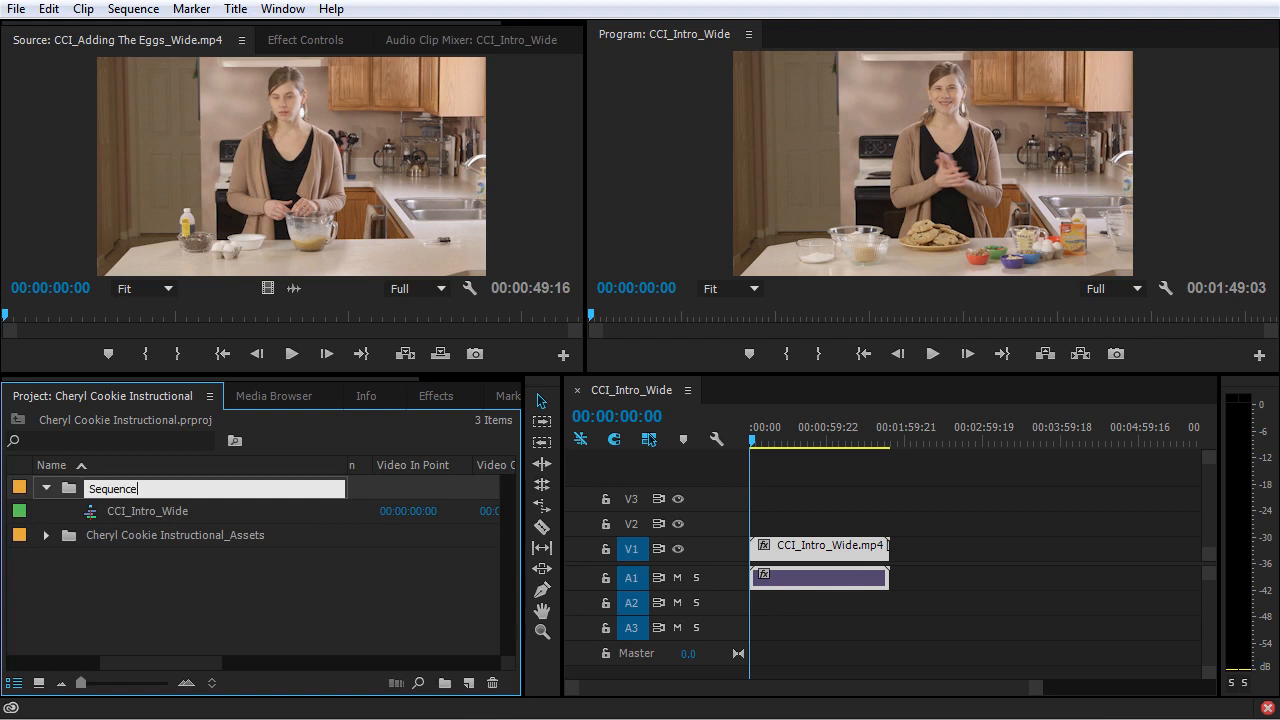
key("Return")
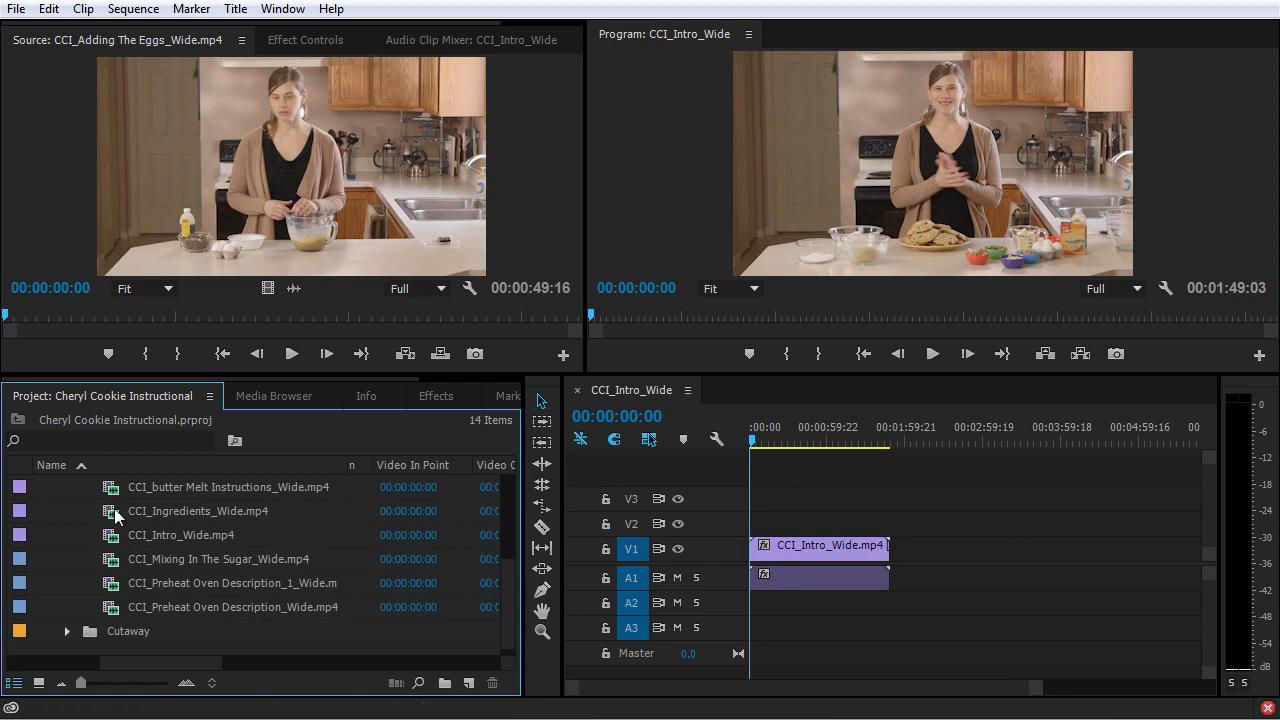
Step: Add CCI_Adding The Eggs_Wide.mp4 to V1 after the intro clip and CCI_Adding The Vanilla_Wide.mp4 to V2 directly following it
scroll(145, 514, "up", 2)
left_click_drag(115, 517, 915, 568)
left_click_drag(214, 535, 983, 525)
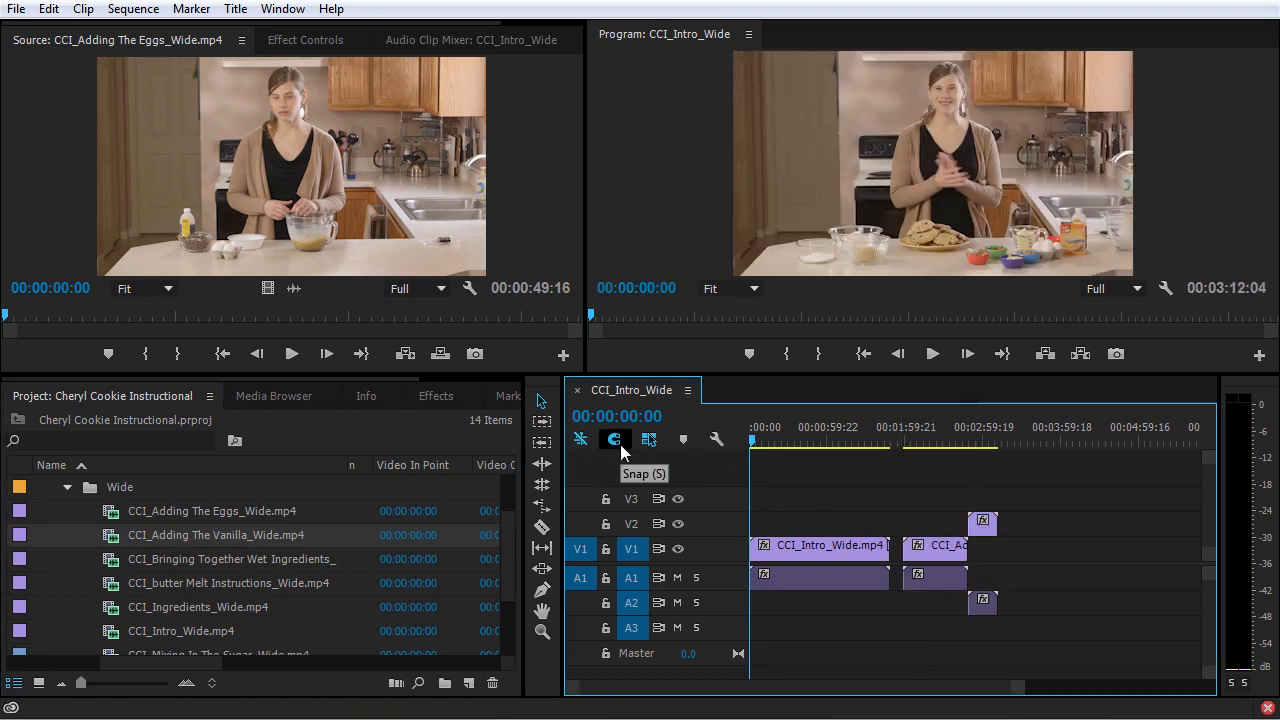
Step: Place the CCI_Bringing Together Wet Ingredients clip on V1 at 00:03:39:08, and delete every clip after the intro clip
left_click(934, 439)
left_click(1034, 439)
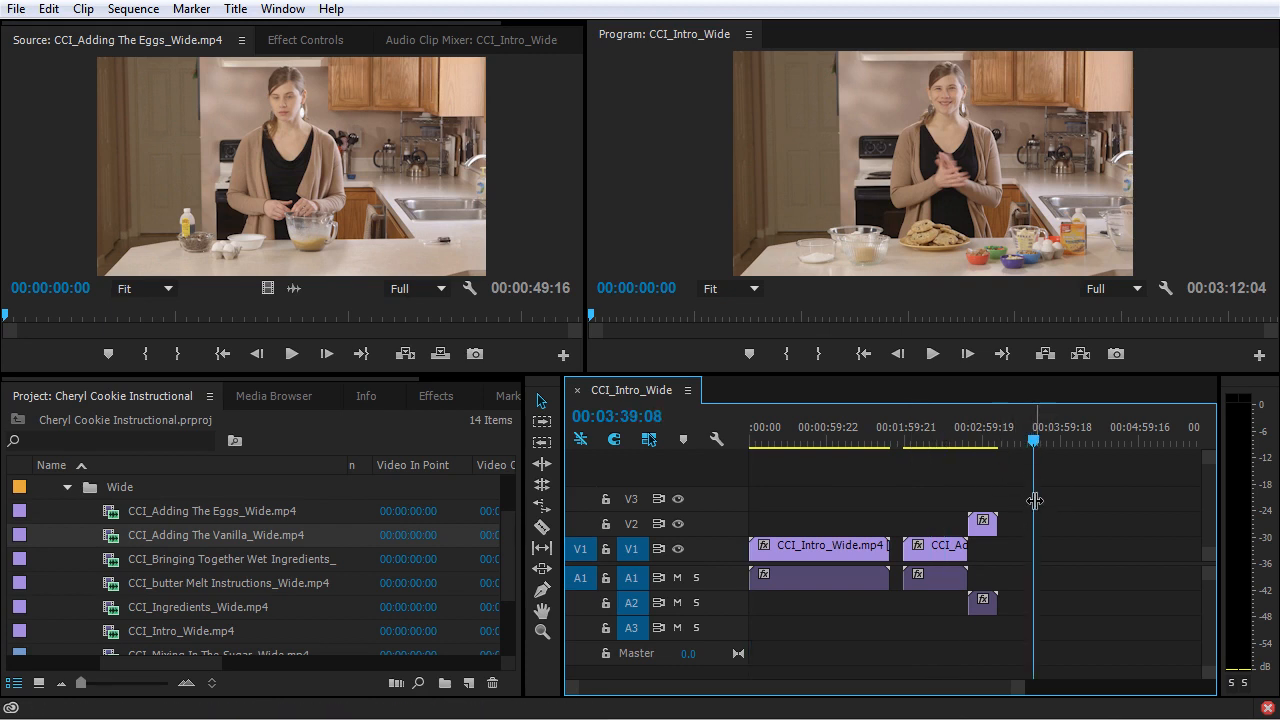
left_click_drag(122, 565, 1025, 558)
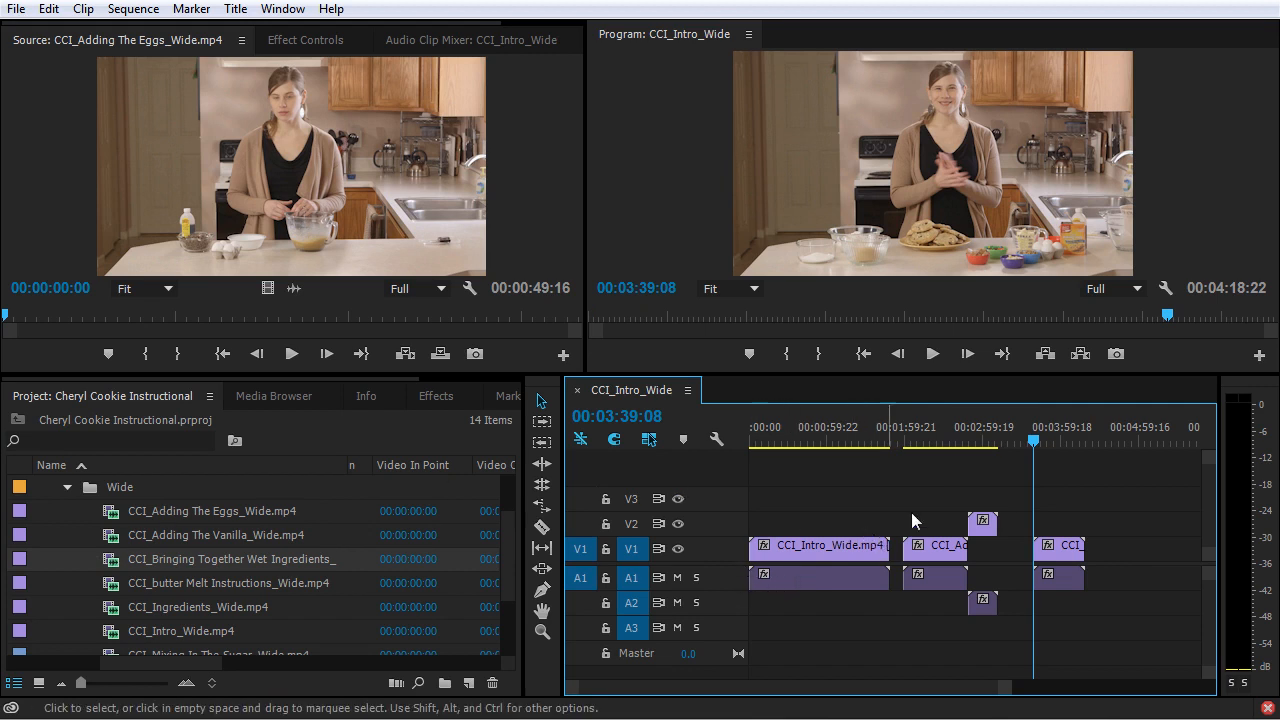
left_click_drag(1119, 496, 935, 630)
key("Delete")
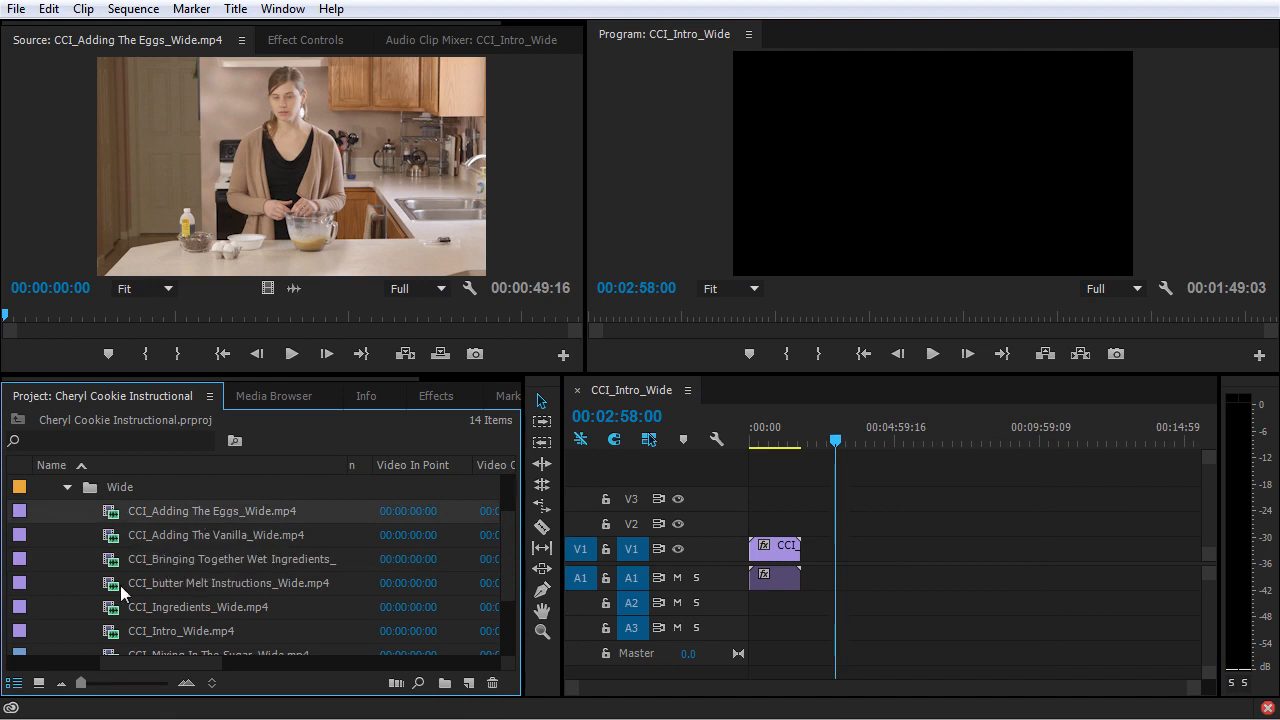
Step: Add the six clips from CCI_Adding The Eggs_Wide.mp4 through CCI_Intro_Wide.mp4 to V1 together, and undo the insertion
left_click(112, 632, "shift")
left_click_drag(112, 513, 880, 557)
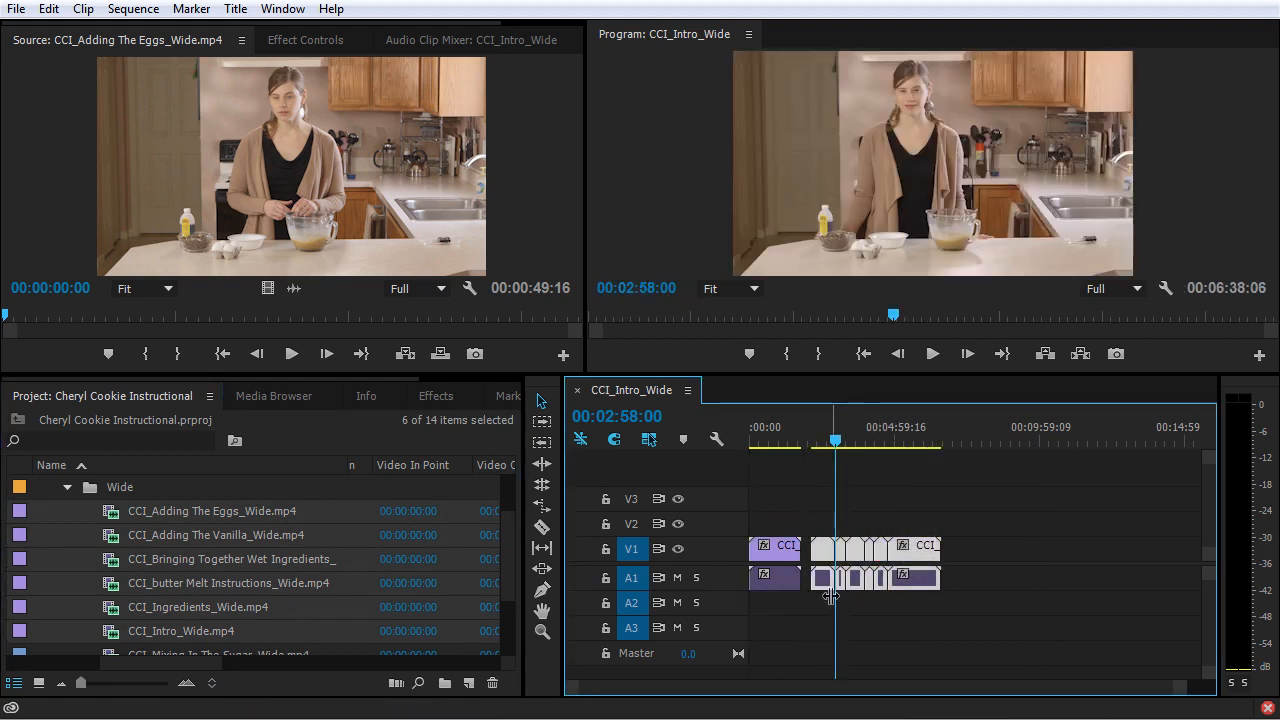
key("ctrl+z")
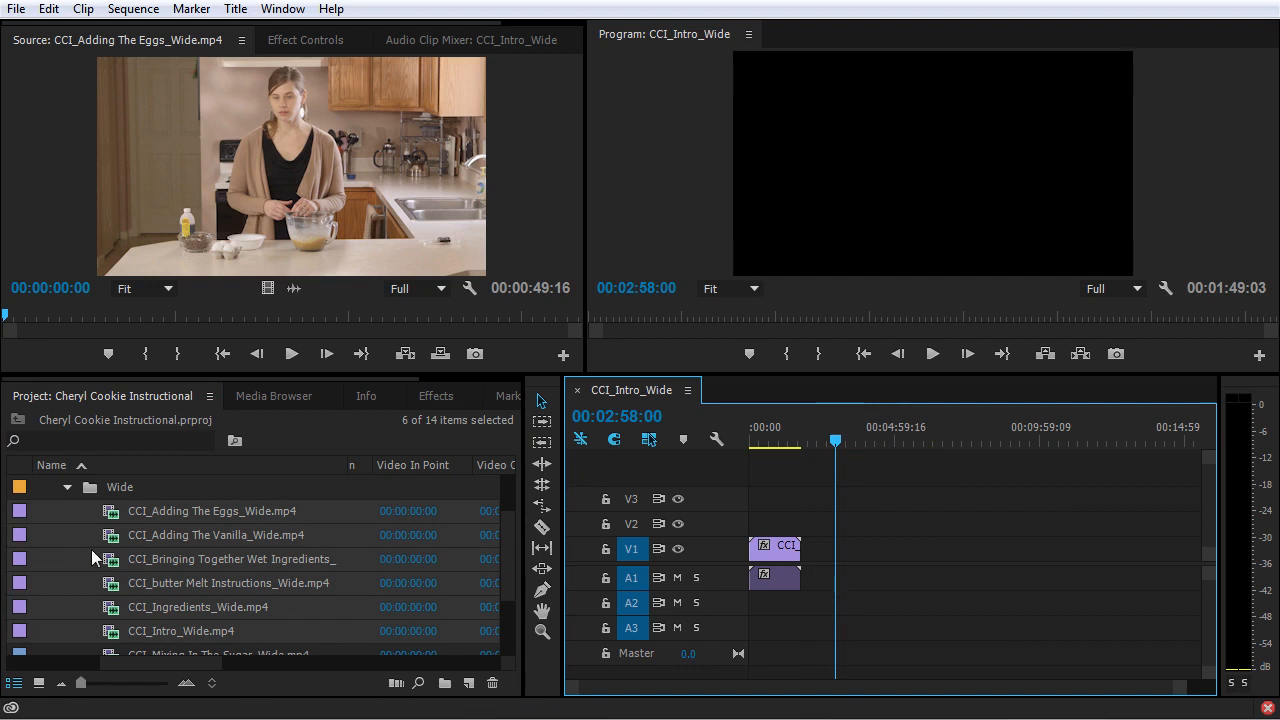
Step: Add only the Adding The Eggs, Bringing Together Wet Ingredients and Ingredients clips to V1 together, and undo the insertion
left_click(110, 515)
left_click(117, 567, "ctrl")
left_click(117, 610, "ctrl")
left_click_drag(118, 608, 885, 594)
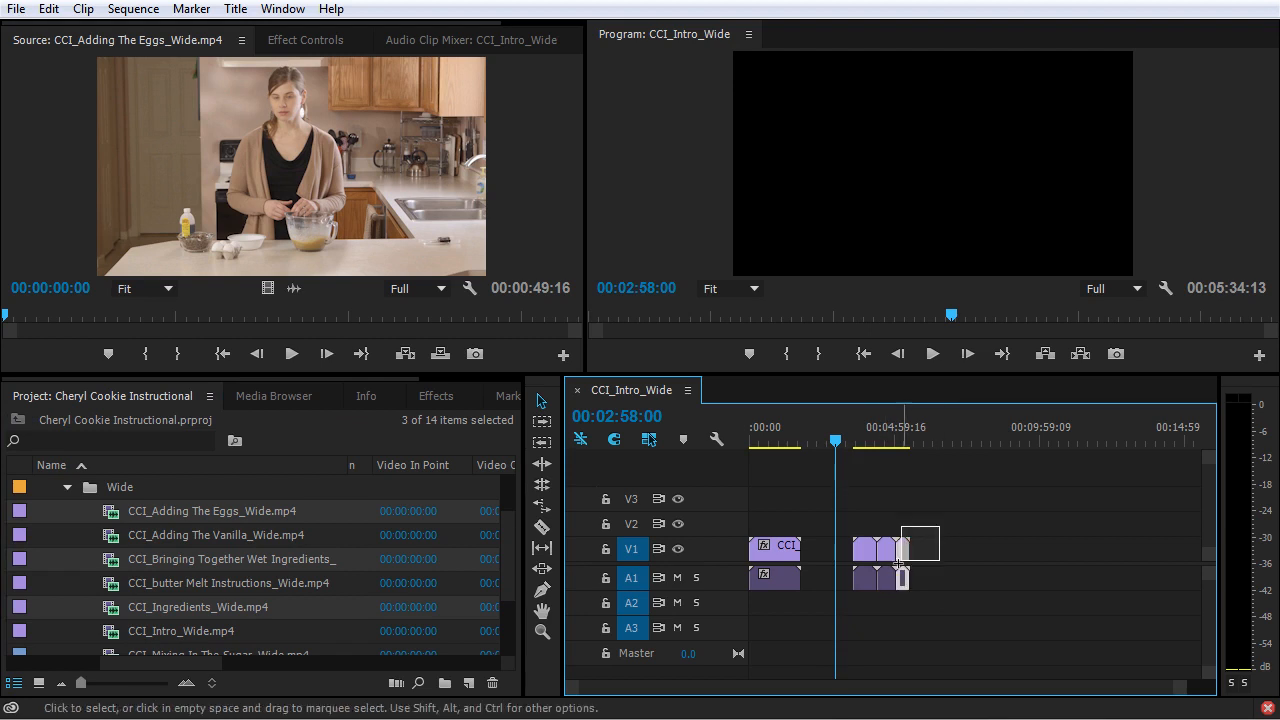
key("ctrl+z")
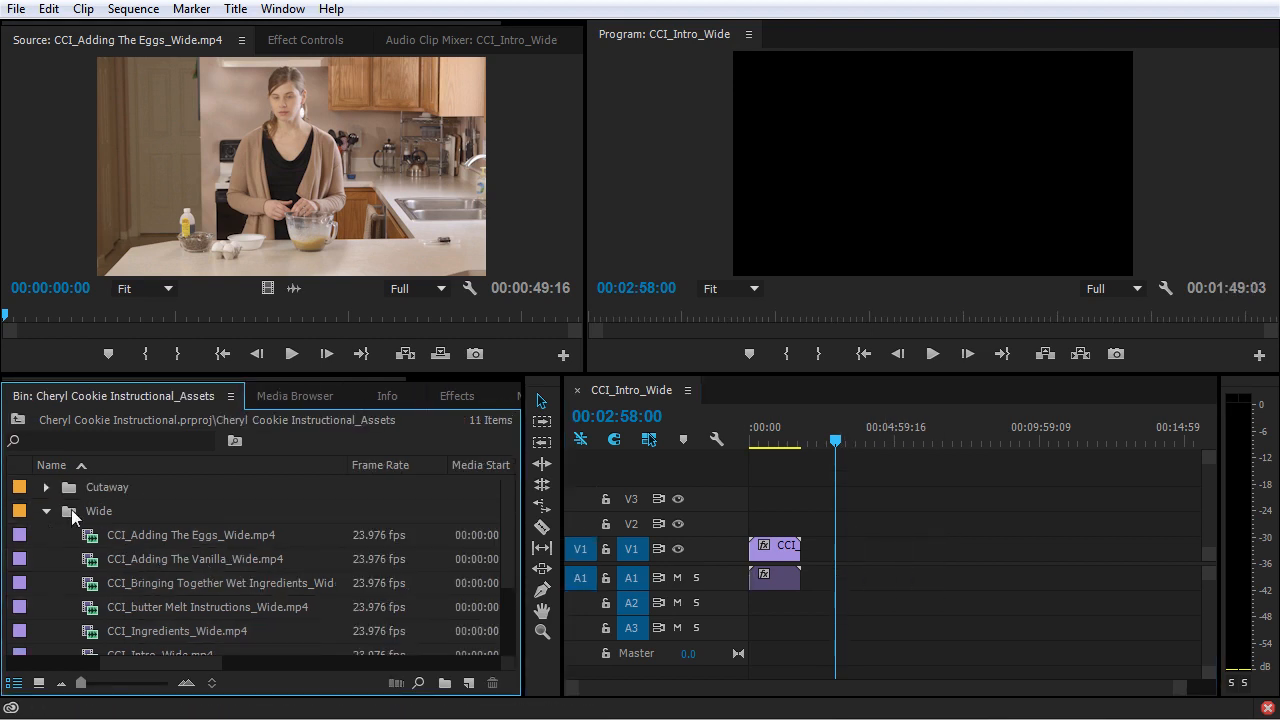
Step: Open the Wide bin on its own, show its clips as thumbnails and enlarge the bin area upward
double_click(66, 513)
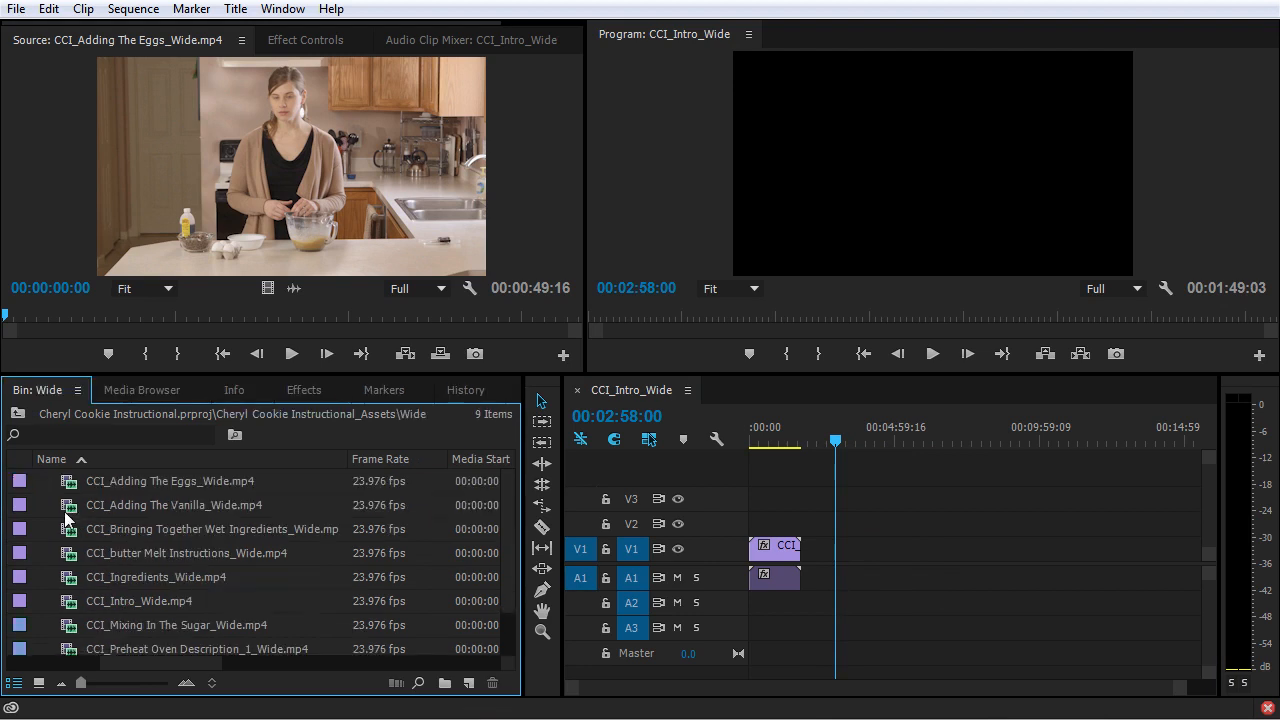
left_click(14, 424)
double_click(68, 513)
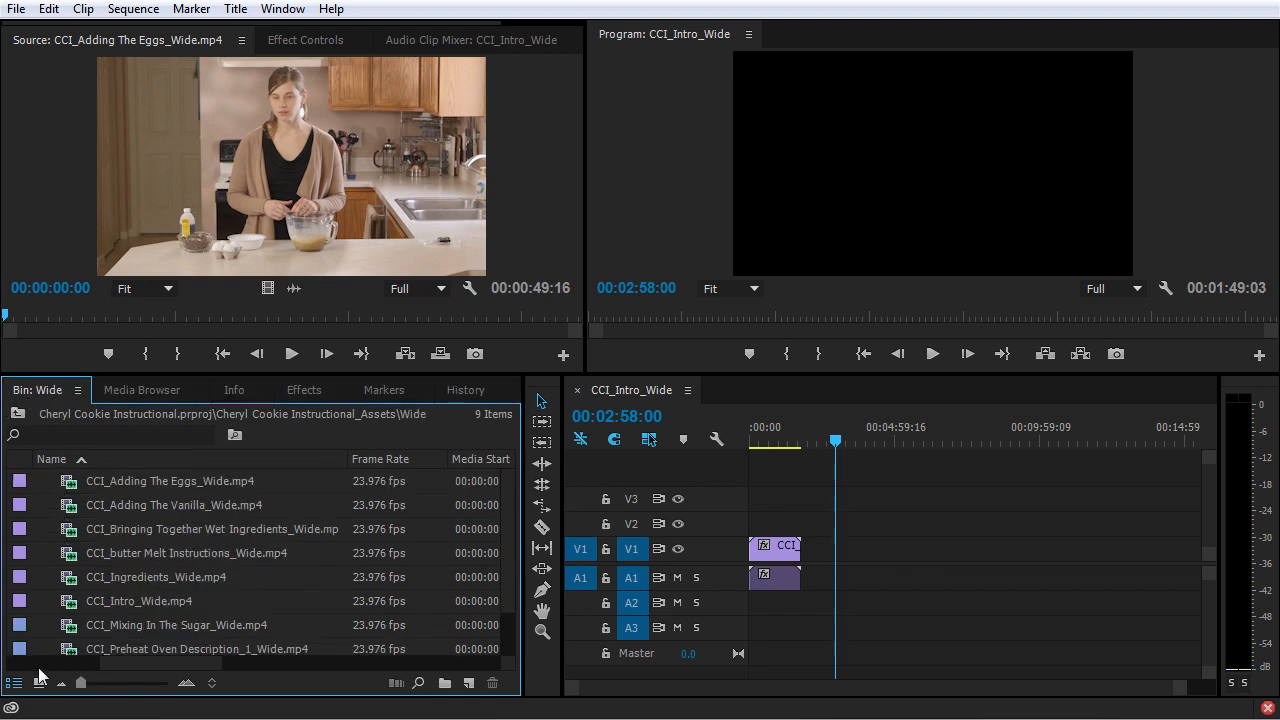
left_click(40, 683)
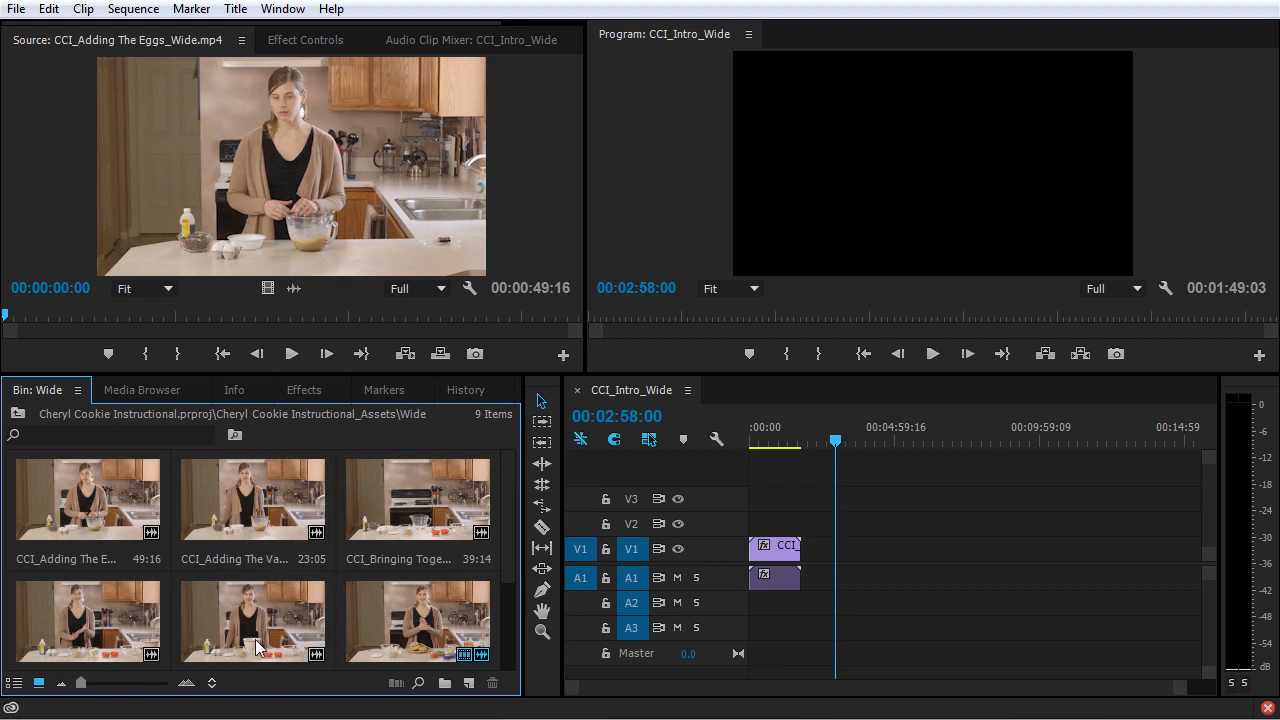
left_click_drag(371, 372, 389, 272)
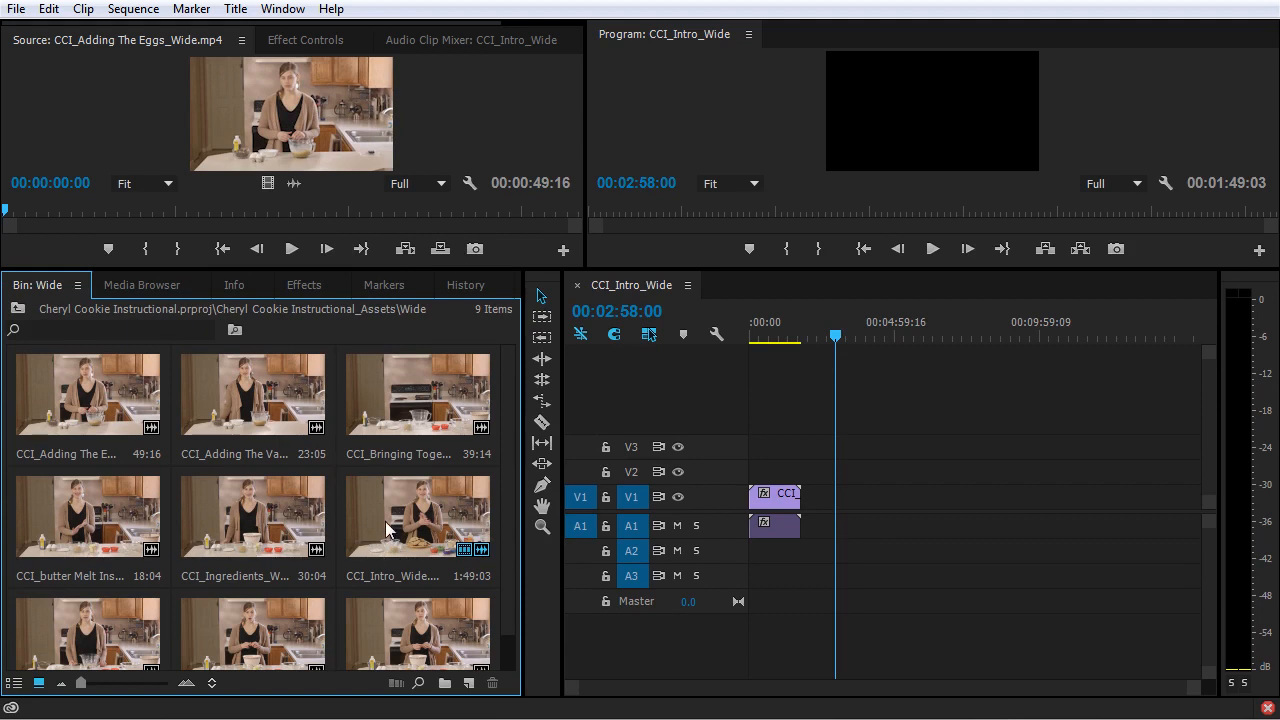
Step: Reorder the thumbnails so CCI_Intro_Wide.mp4 comes first, the 27:20 Preheat Oven clip second and the butter Melt Instructions clip third
left_click(412, 525)
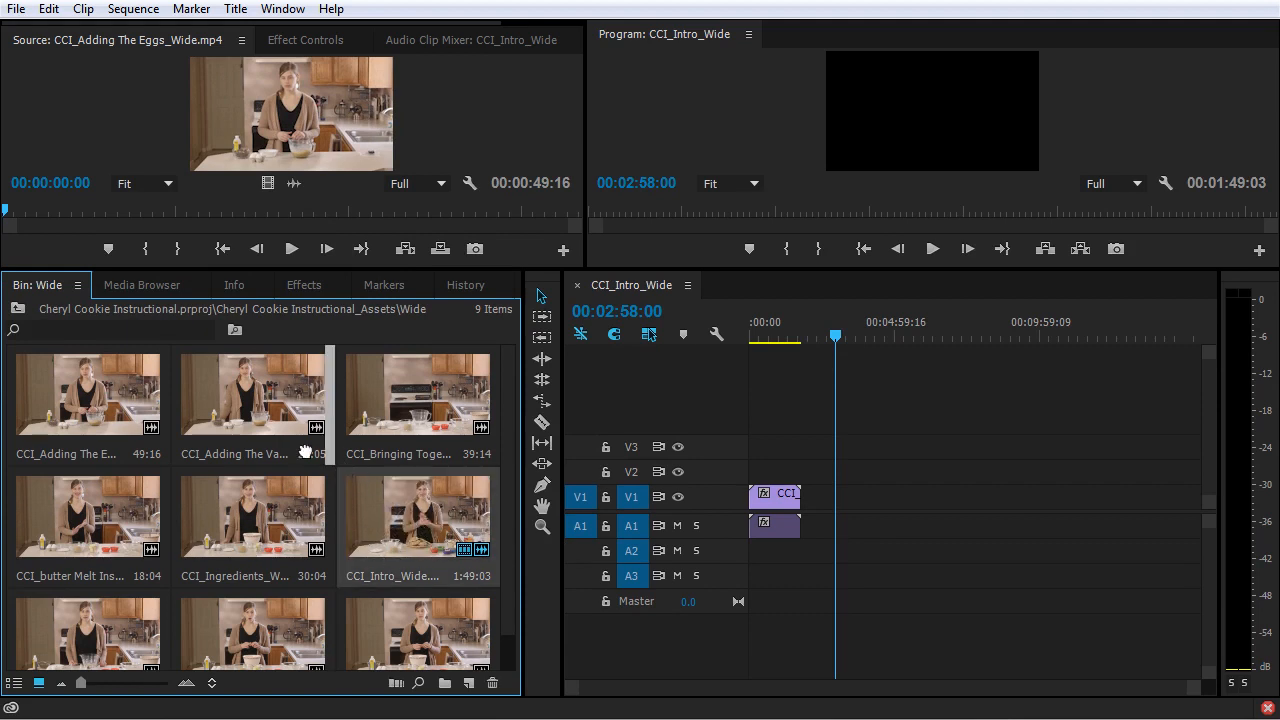
left_click_drag(155, 432, 81, 441)
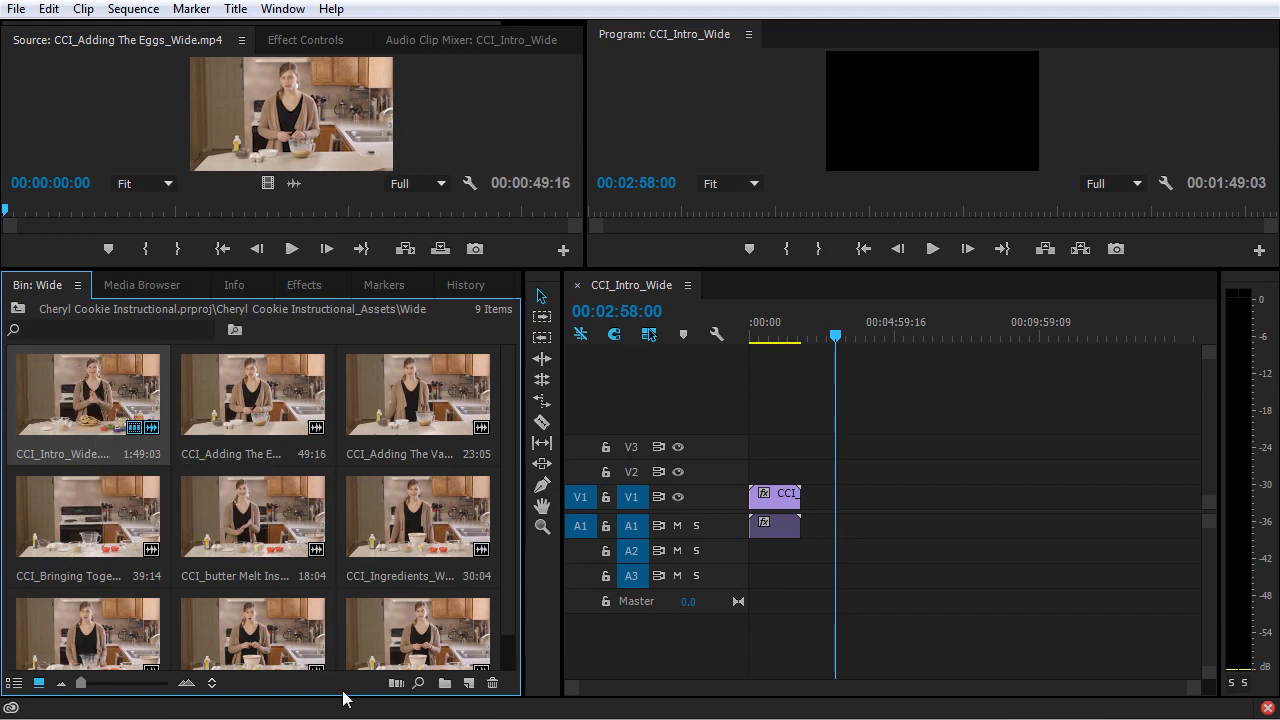
scroll(285, 608, "down", 1)
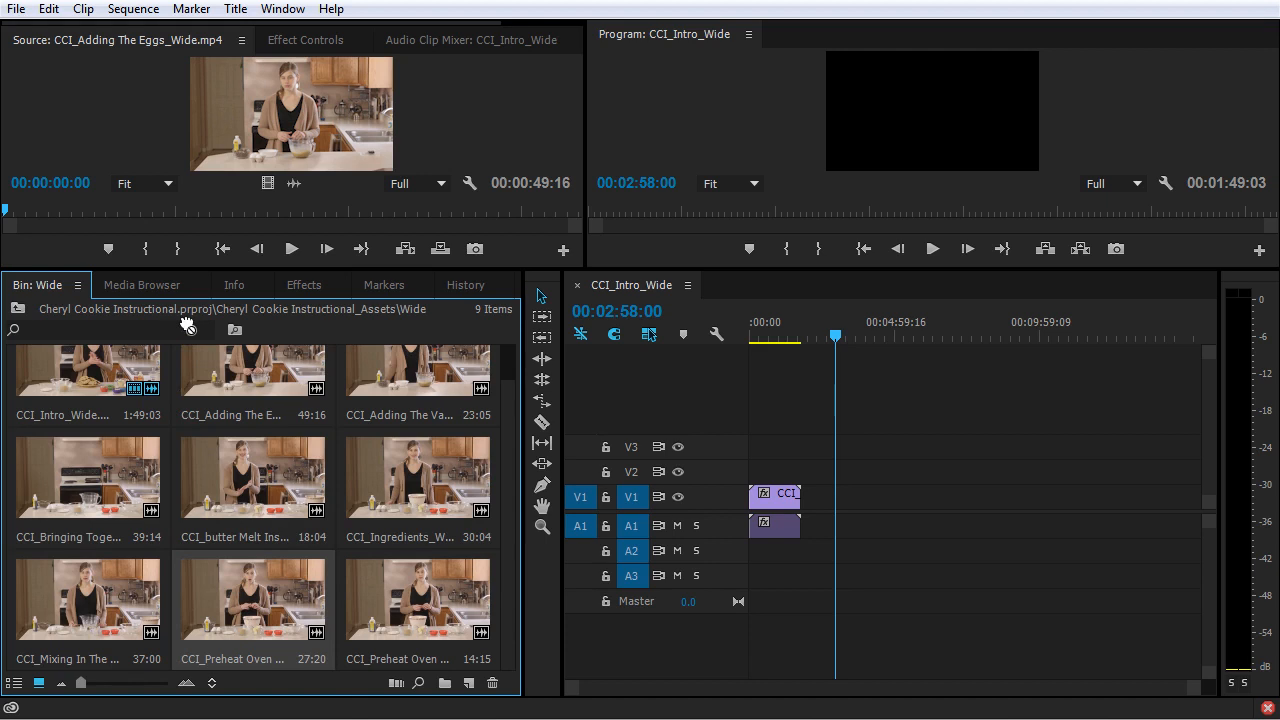
left_click_drag(193, 346, 189, 405)
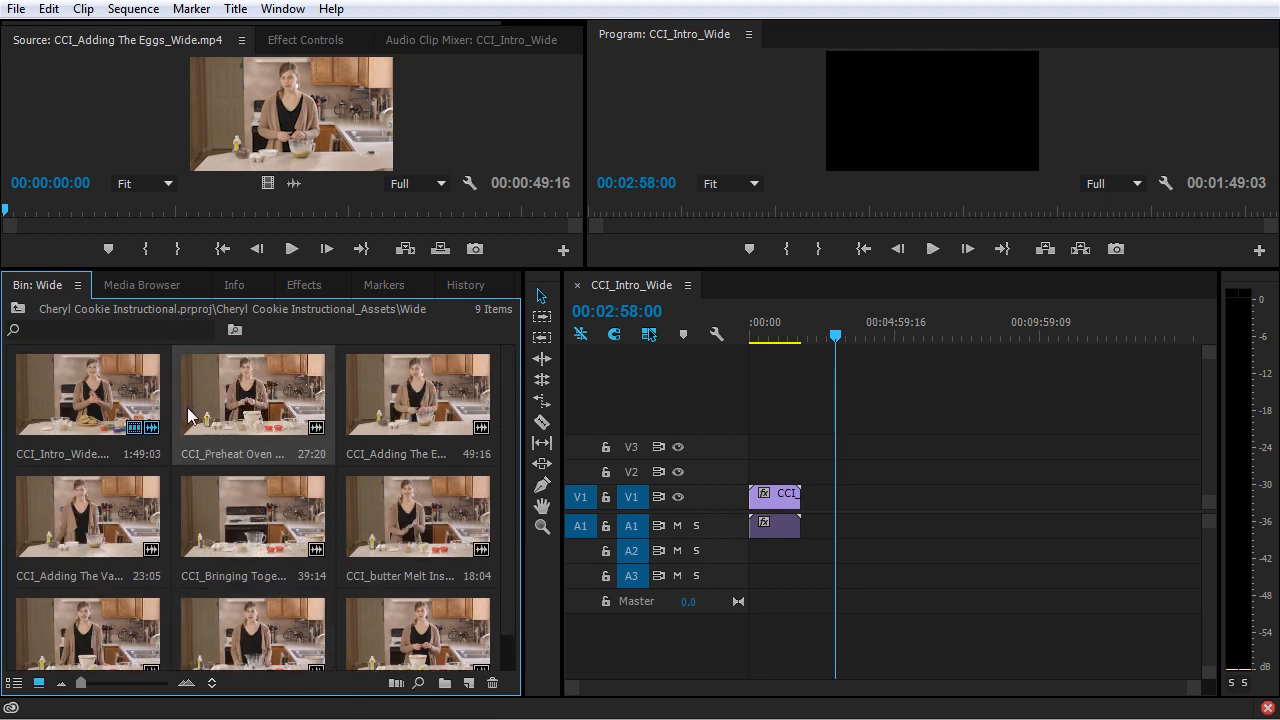
left_click_drag(425, 530, 355, 417)
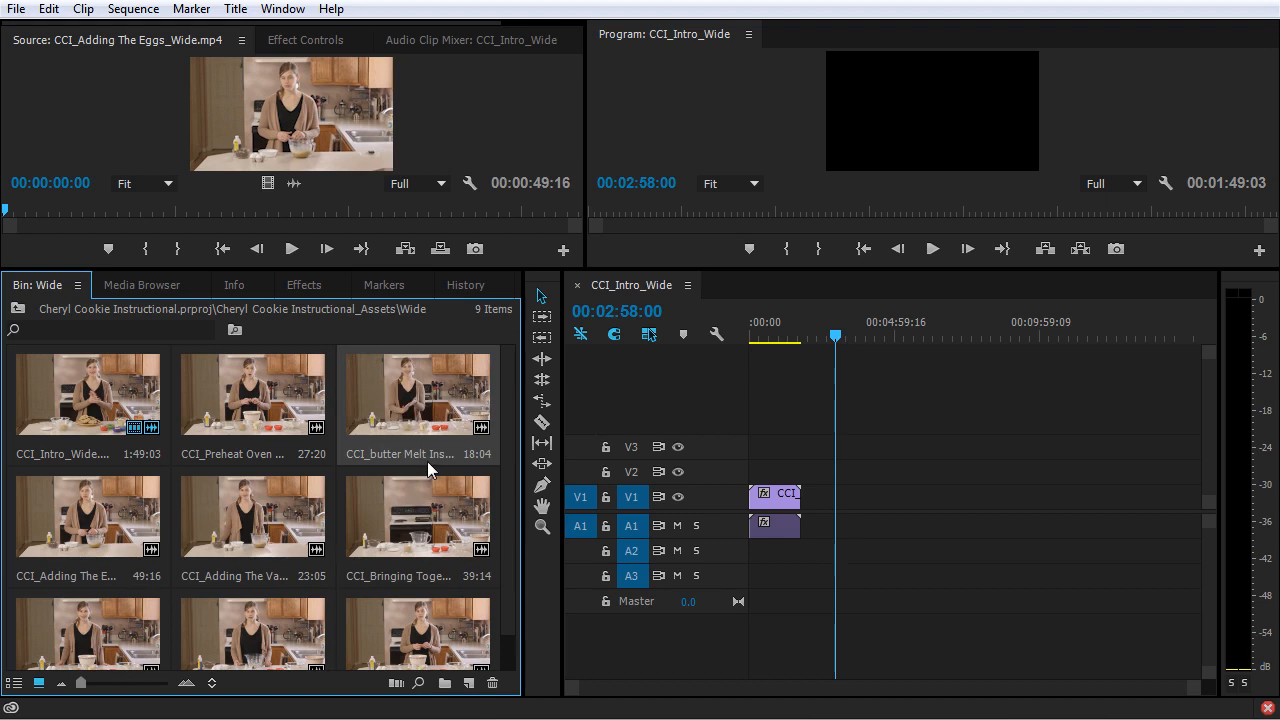
Step: Add the first three storyboarded clips, starting with CCI_Intro_Wide.mp4, together to V1 at 00:02:58:00
left_click(103, 410)
left_click(265, 402, "ctrl")
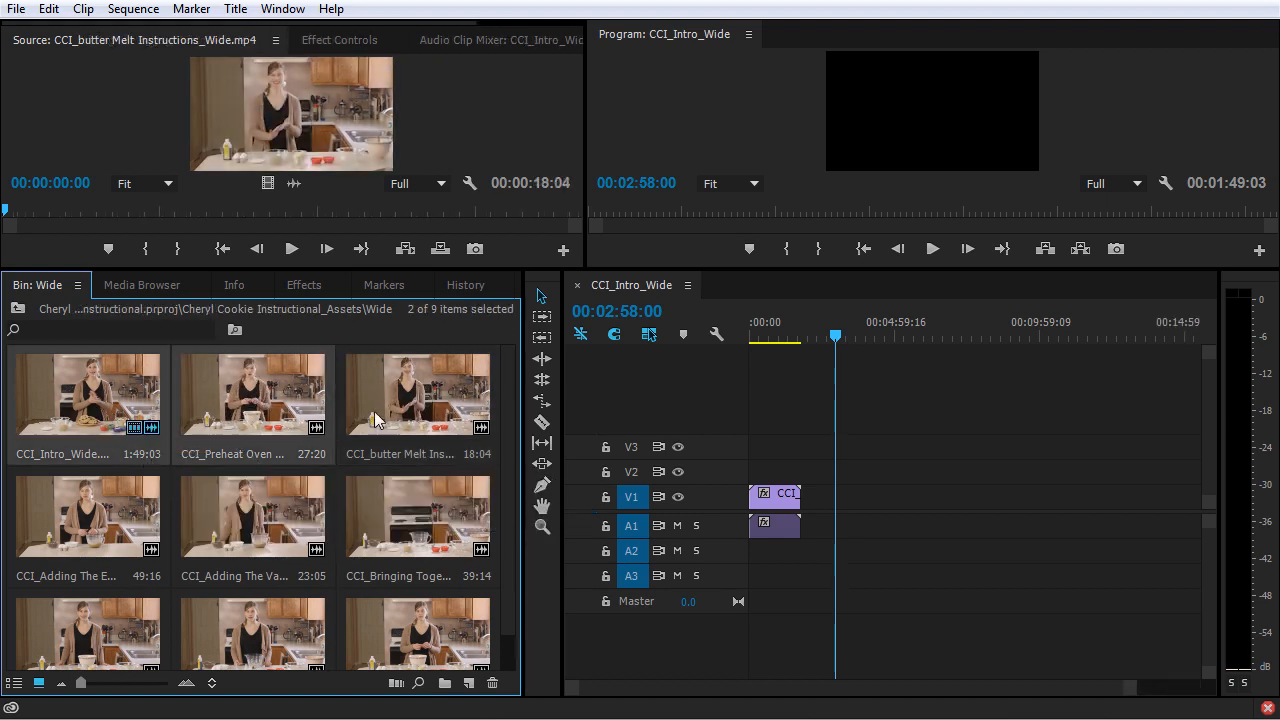
left_click(412, 421, "ctrl")
left_click_drag(135, 410, 865, 502)
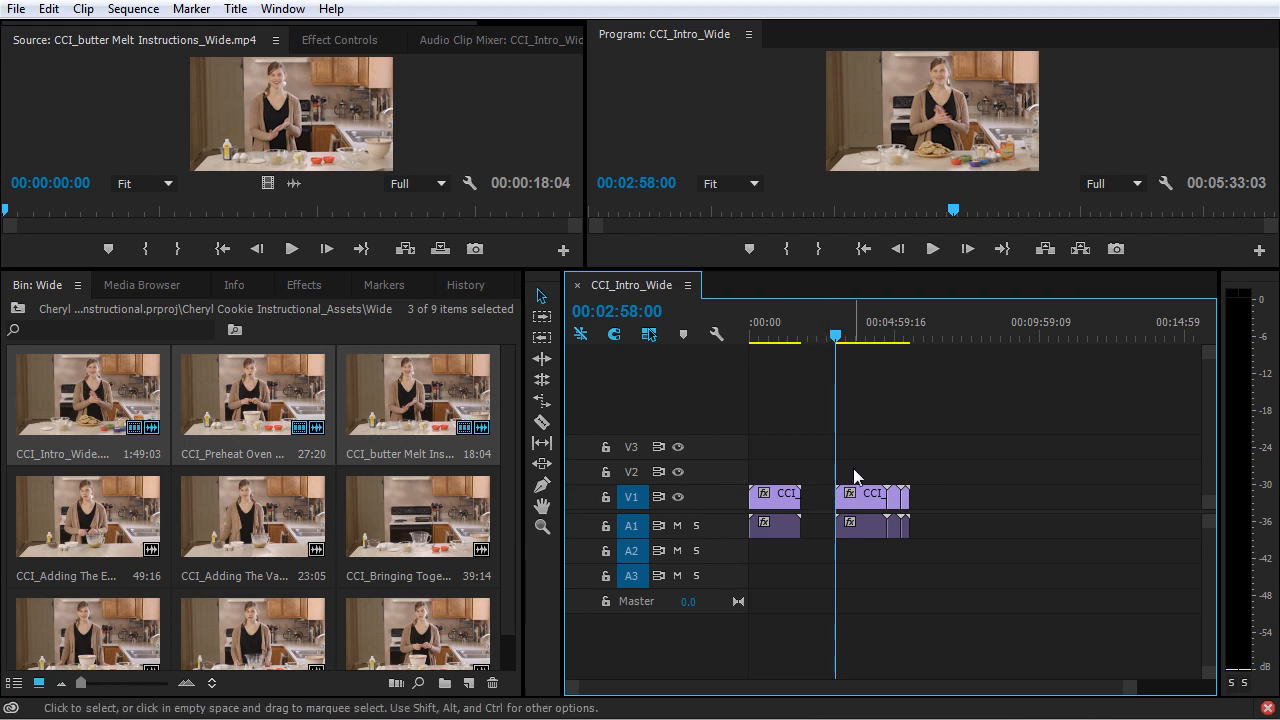
Step: Sort the Wide bin's thumbnails by Name, and switch the sorting back to User Order
left_click(212, 684)
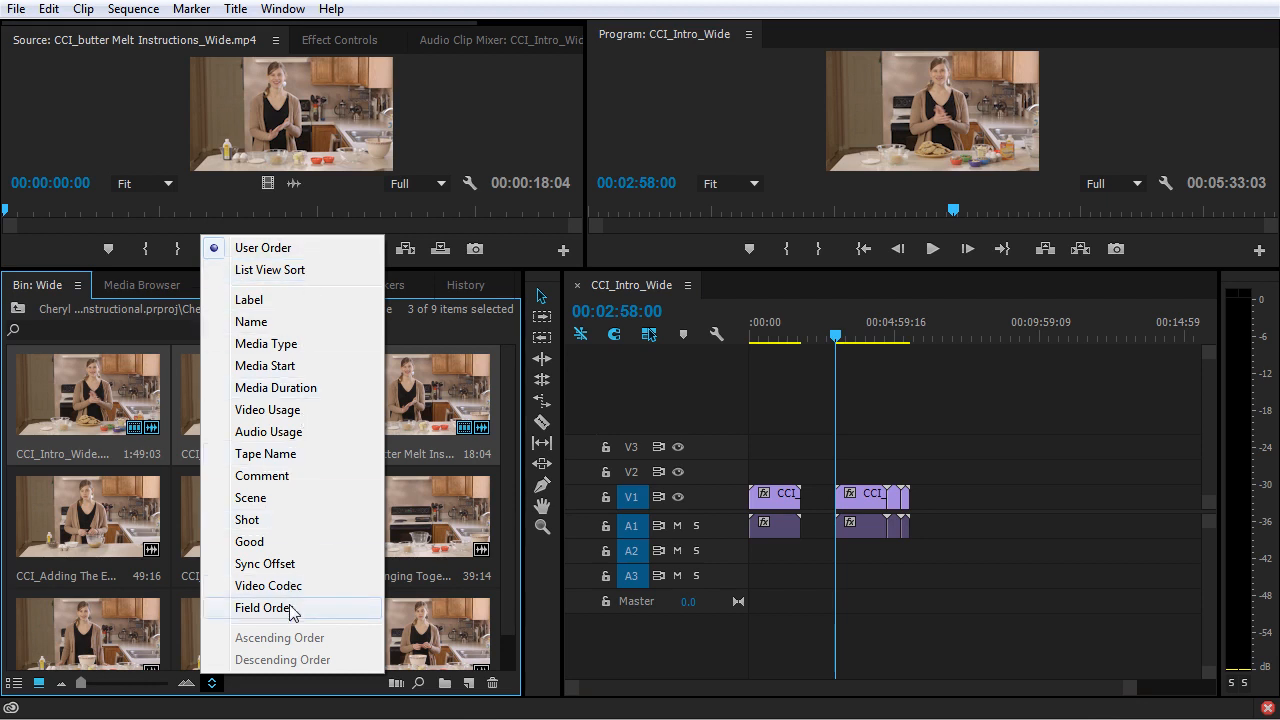
left_click(316, 330)
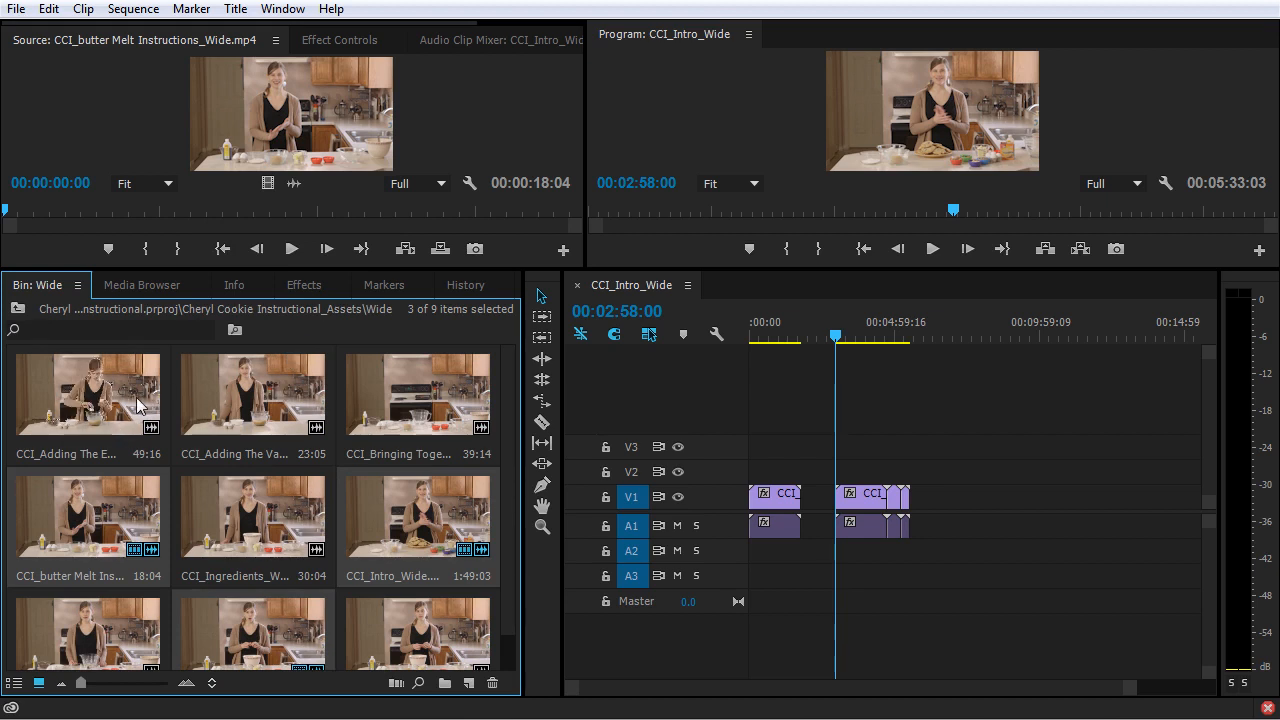
left_click(212, 684)
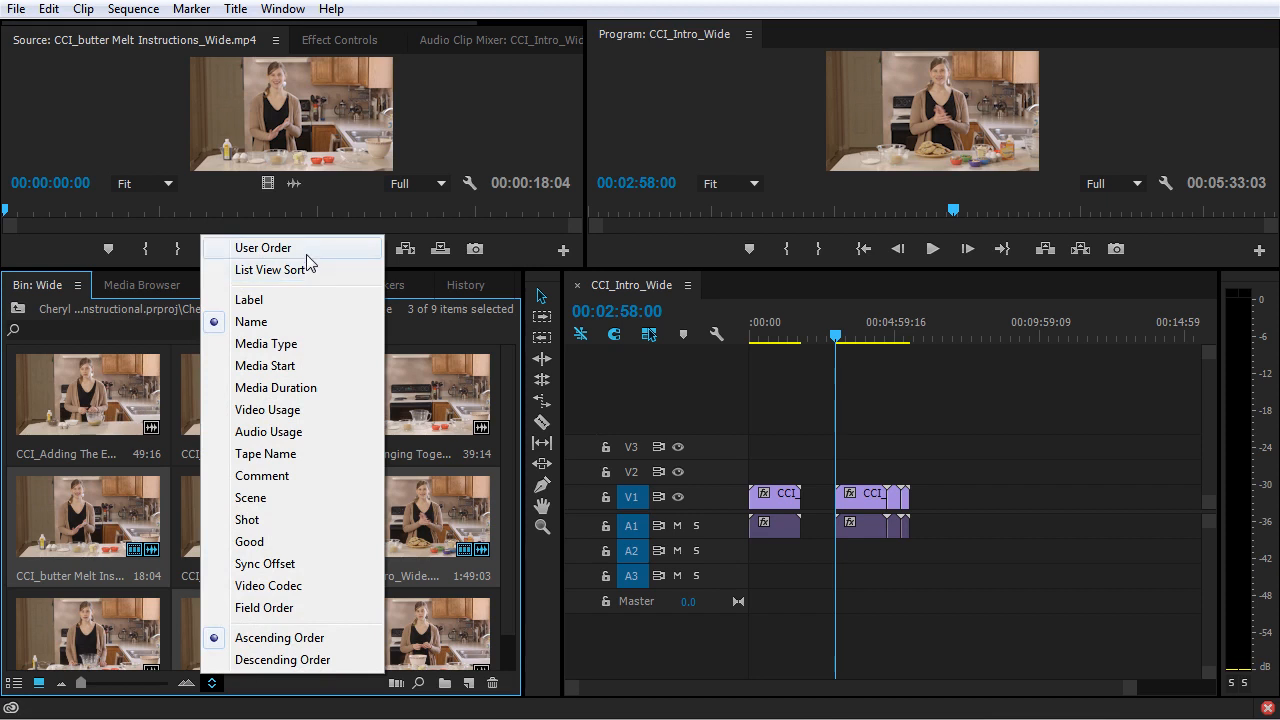
left_click(263, 248)
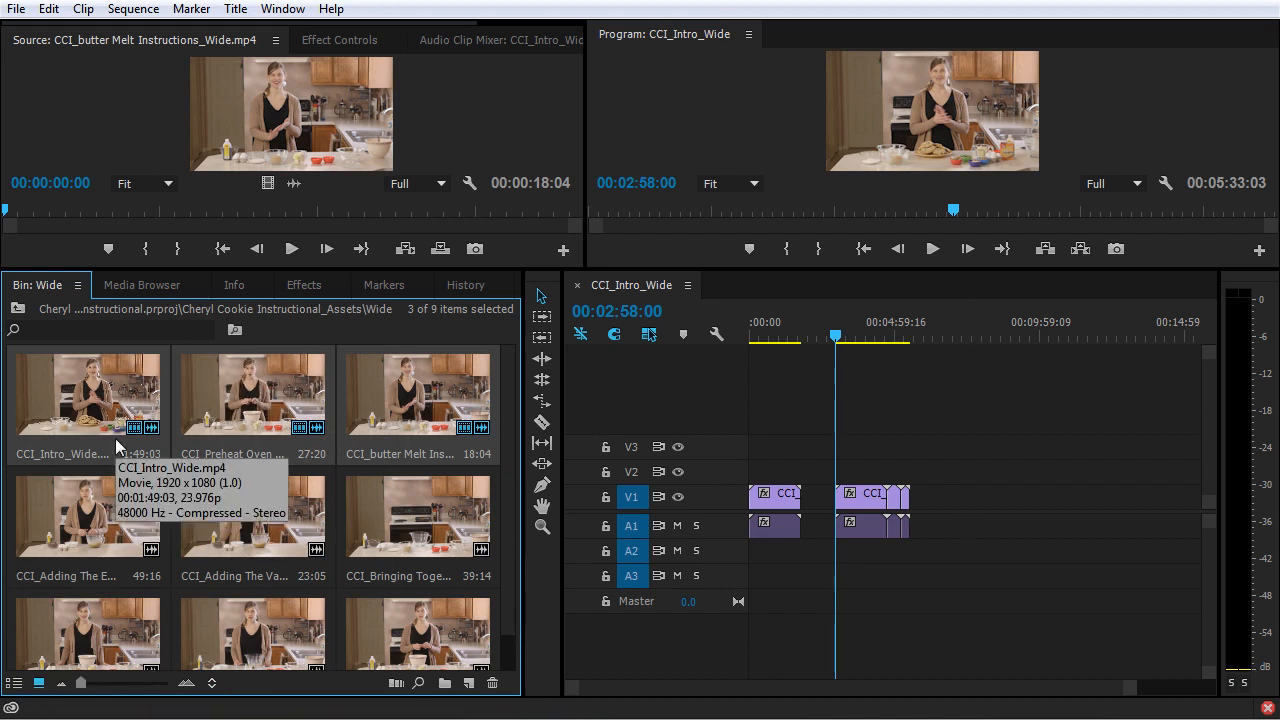
Step: Delete the three clips starting at 00:02:58:00 from the timeline and clear the thumbnail selection
left_click_drag(1011, 447, 842, 568)
key("Delete")
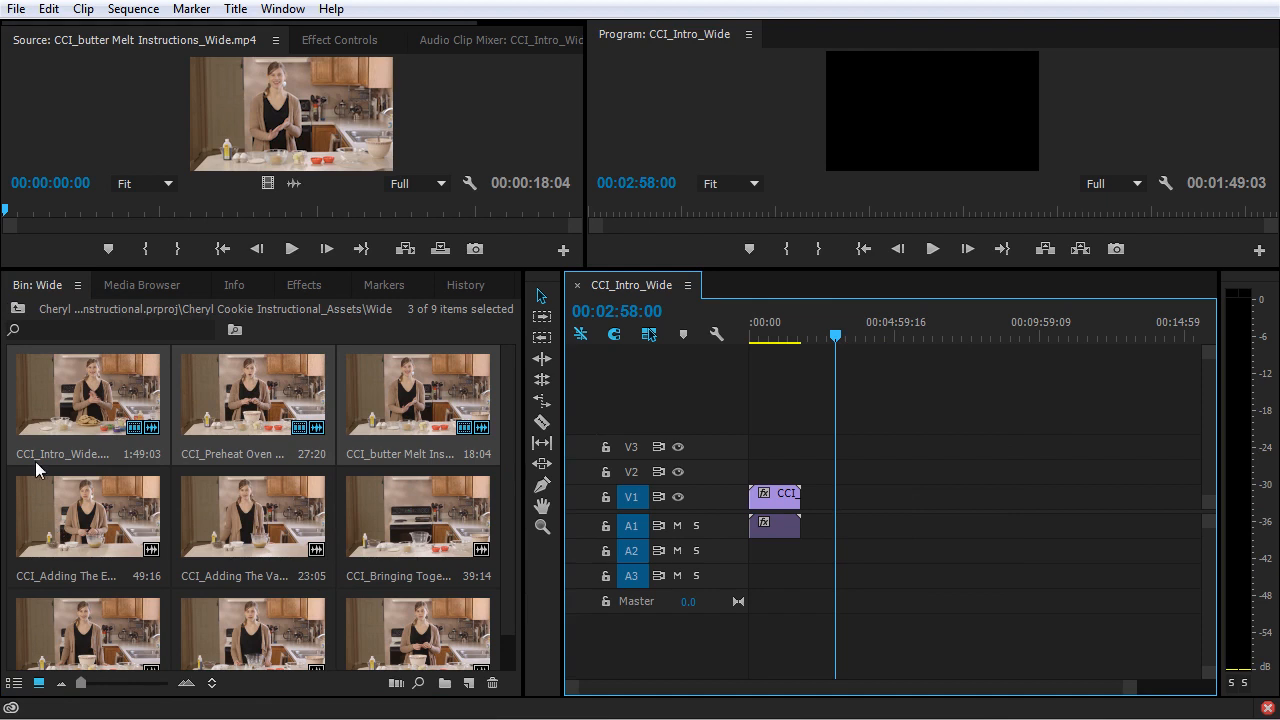
left_click(39, 315)
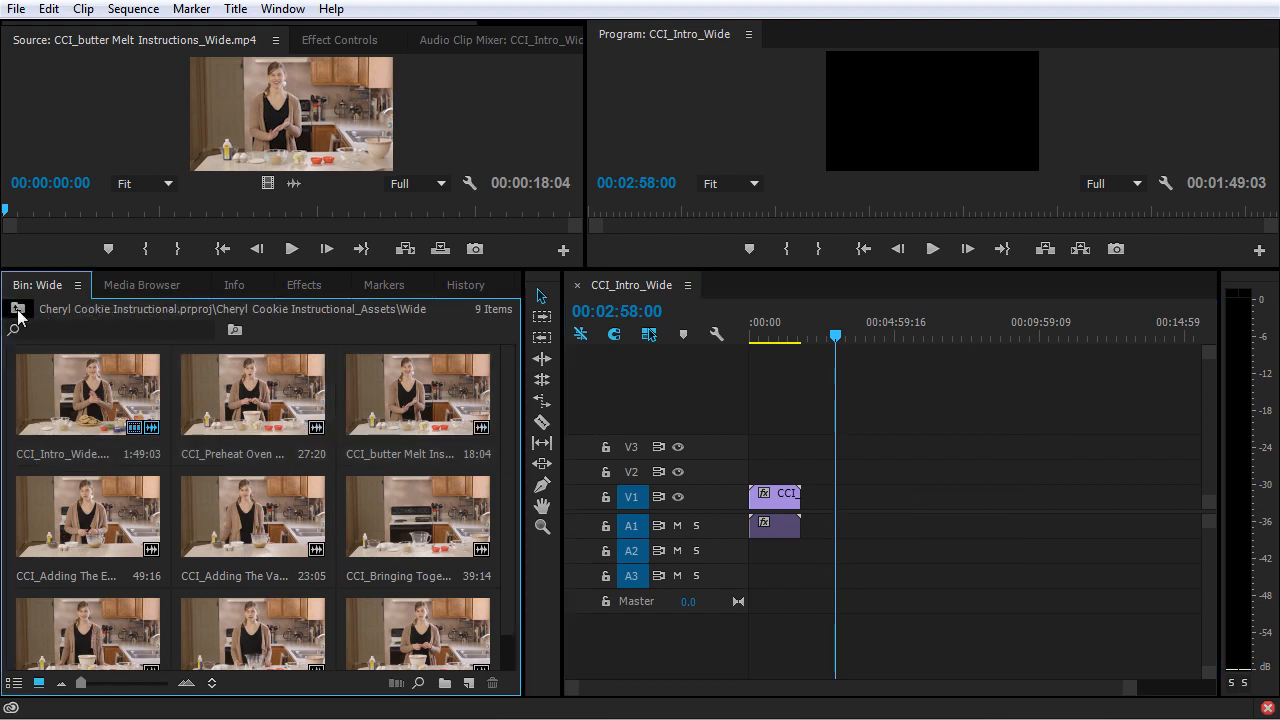
Step: Return to the top level of the project and show its bins as a list
left_click(18, 312)
left_click(18, 315)
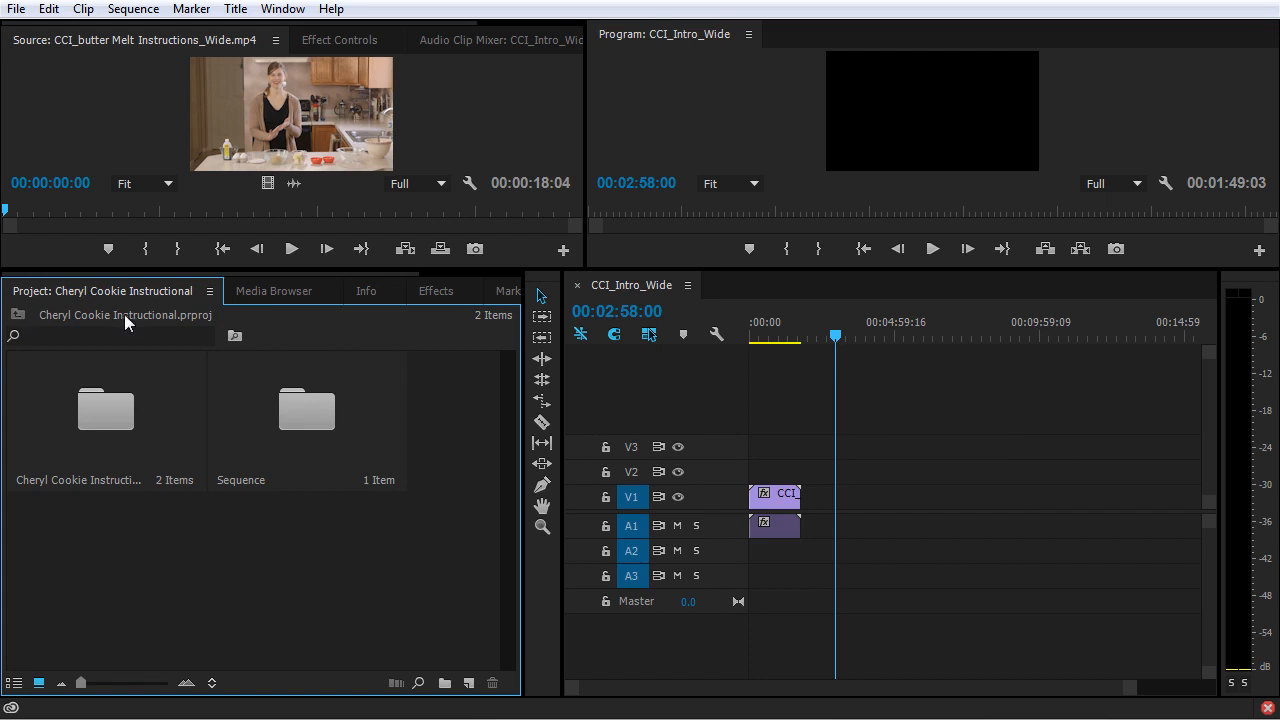
left_click(14, 683)
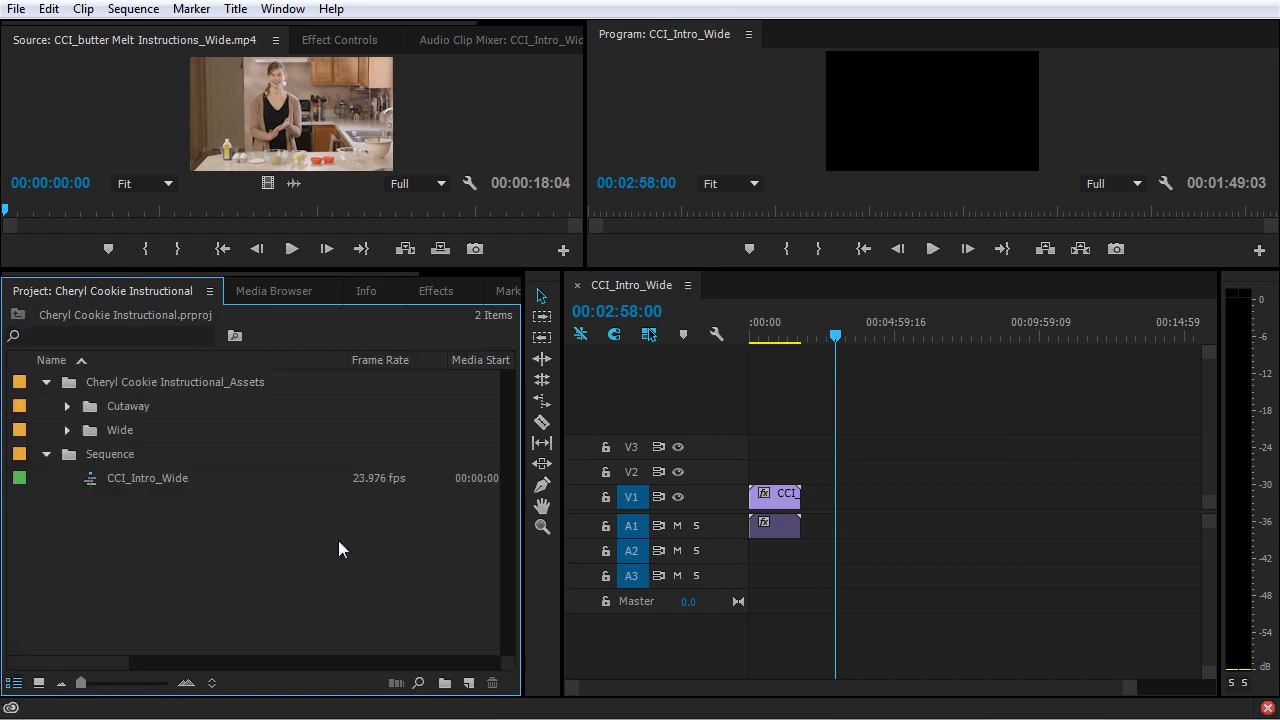
Step: Open the Wide bin in its own floating window and move that window toward the middle of the workspace
double_click(91, 430)
left_click_drag(106, 12, 630, 189)
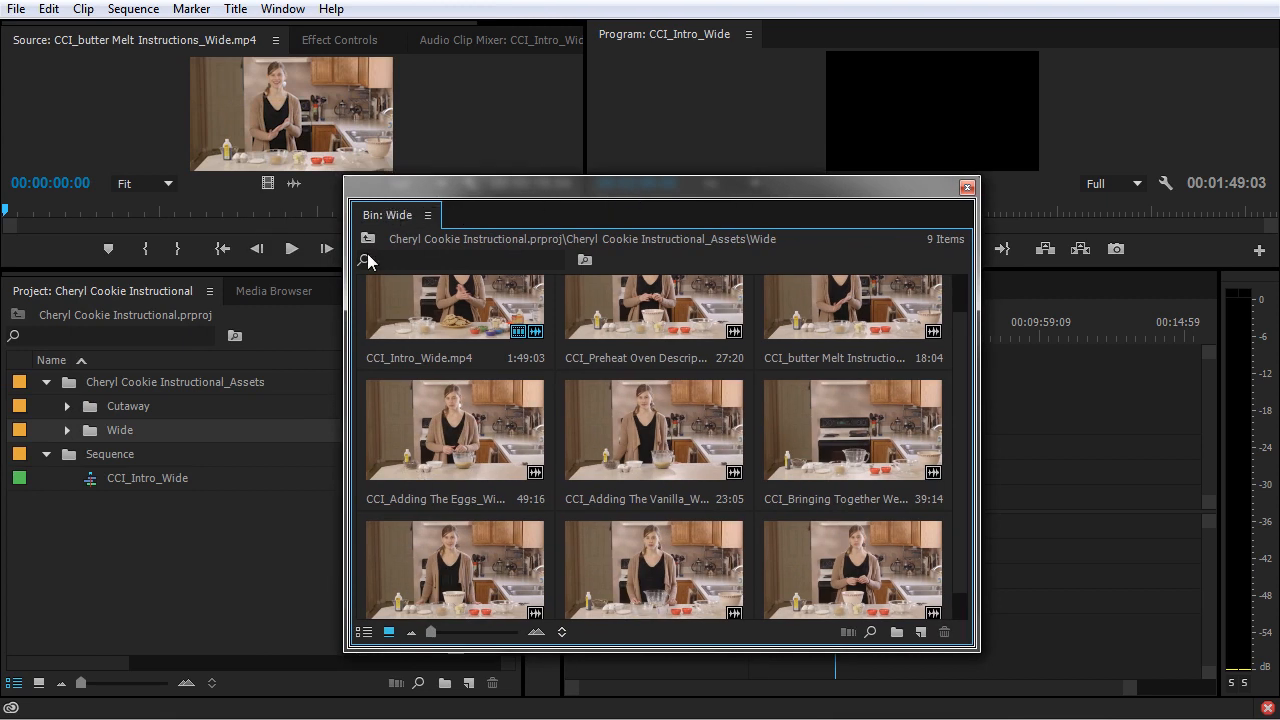
Step: Dock the floating Wide bin beside the project view and switch between the project and the bin
left_click_drag(408, 212, 255, 288)
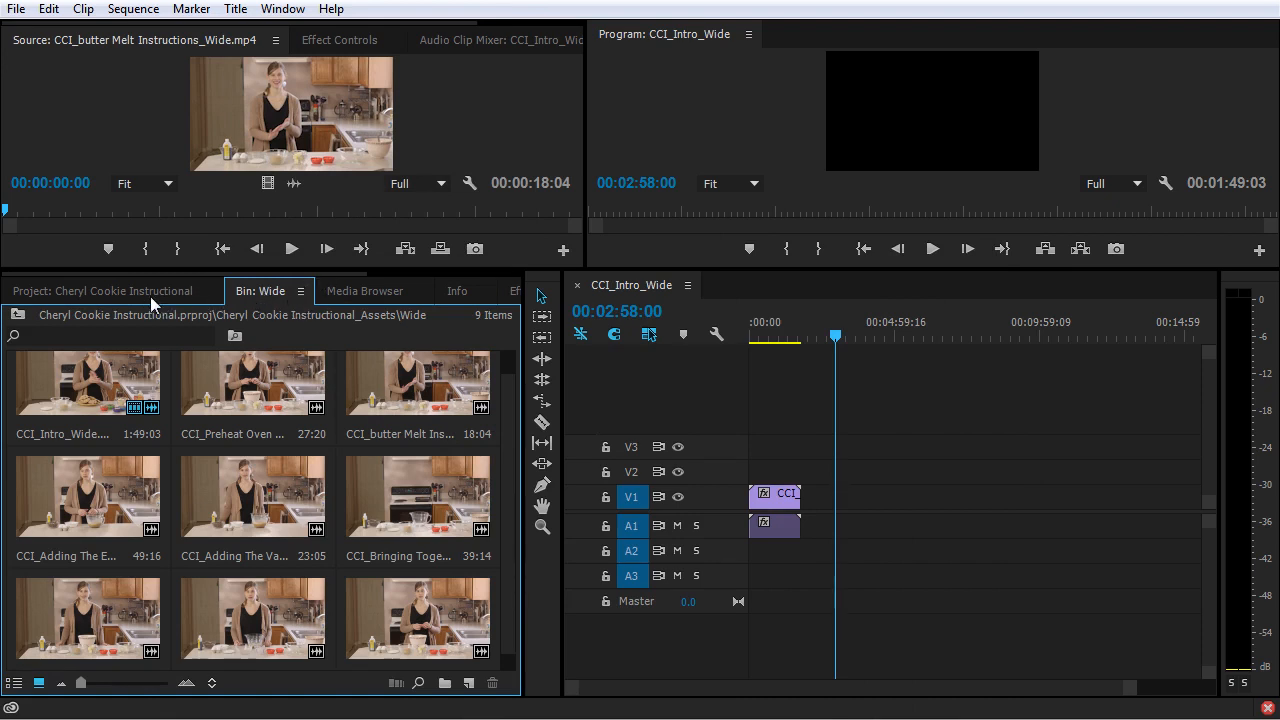
scroll(47, 423, "up", 1)
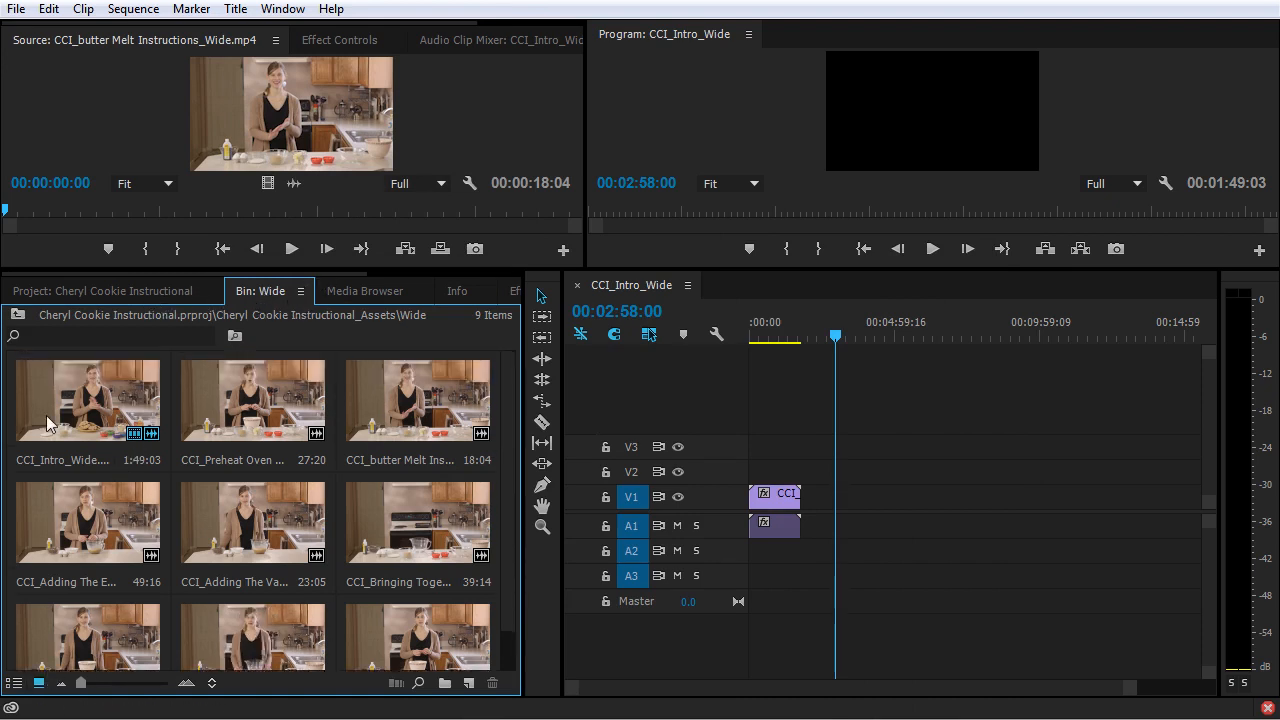
left_click(111, 292)
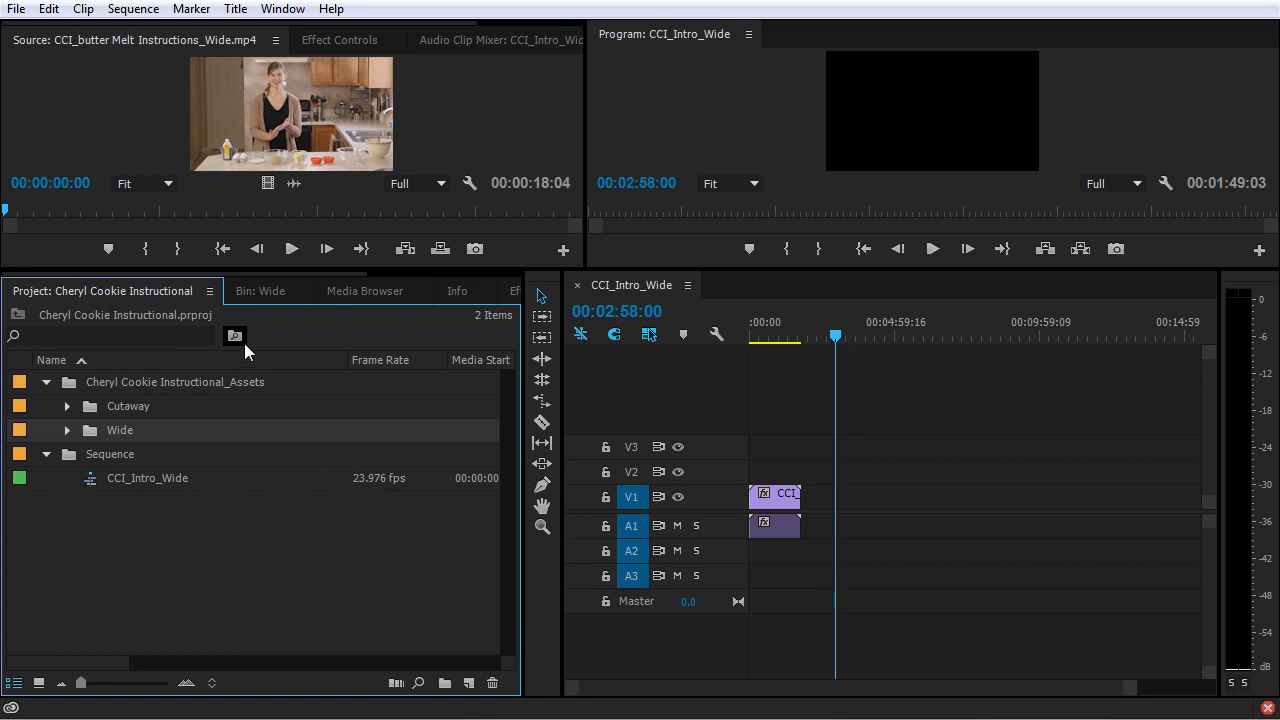
left_click(263, 290)
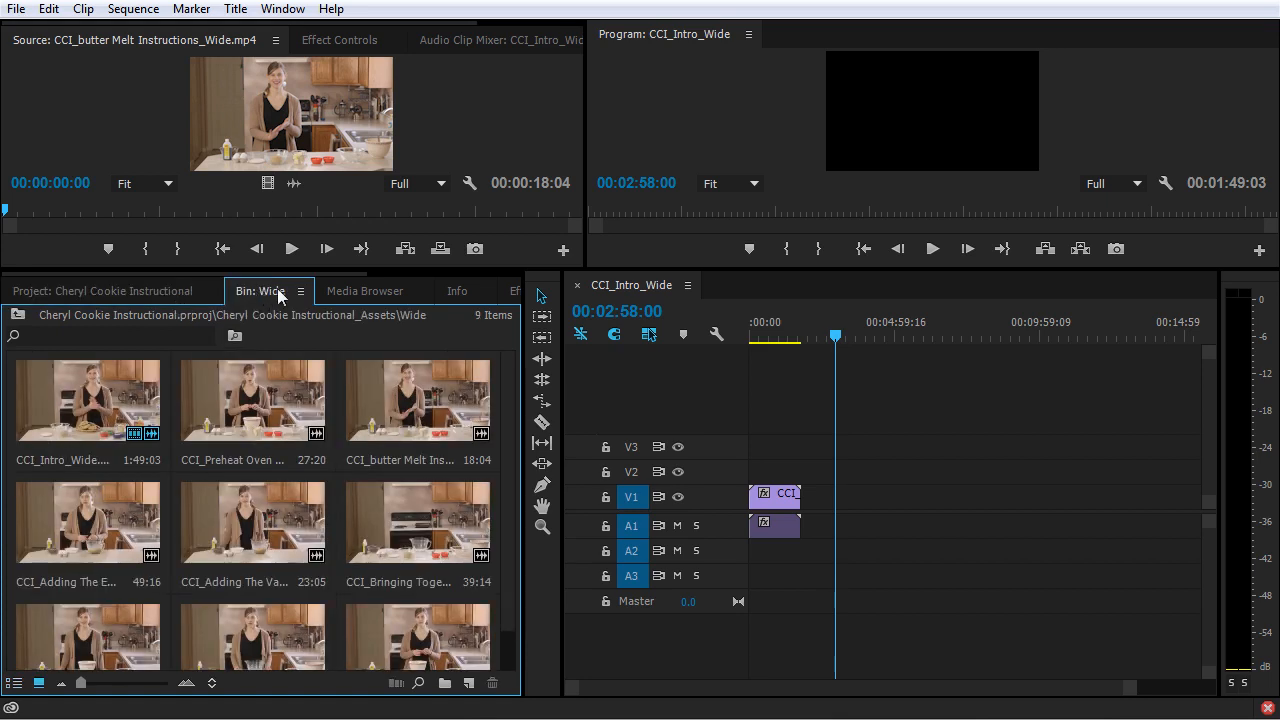
Step: Open the Cutaway bin in its own window, show its clips as thumbnails, and dock it beside the Wide bin
left_click(161, 293)
double_click(90, 405)
left_click_drag(49, 15, 471, 172)
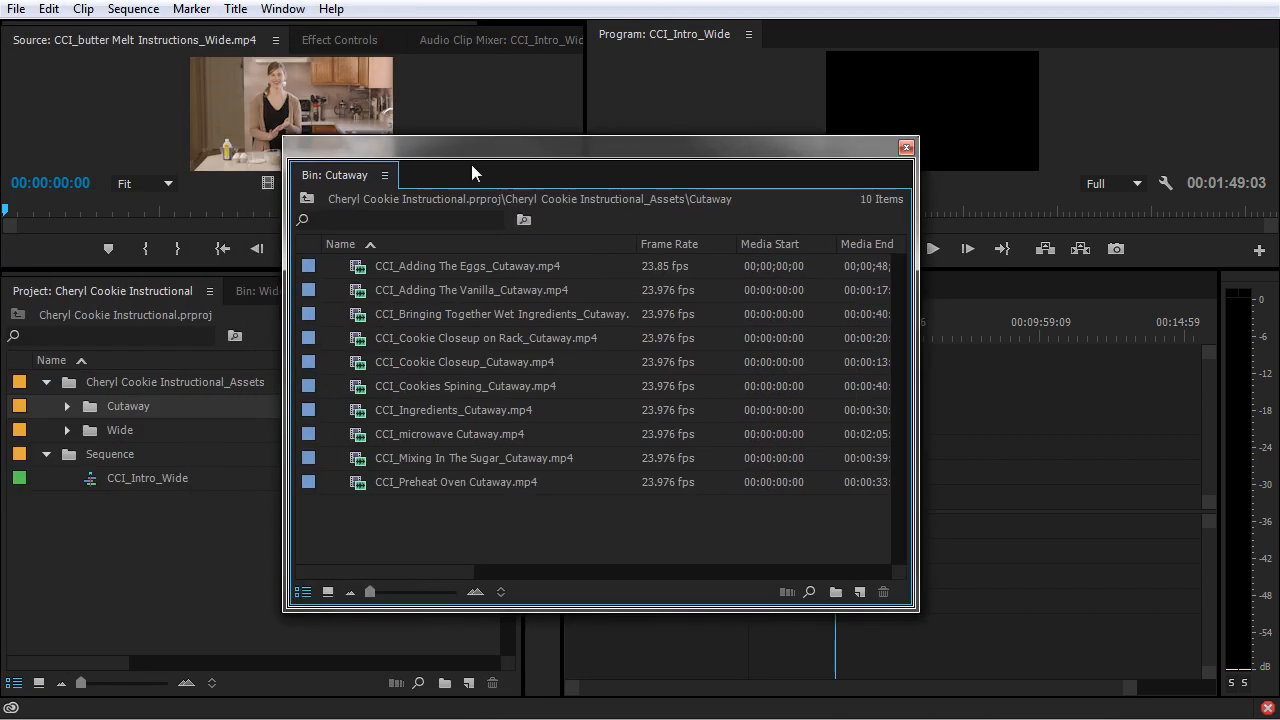
left_click(328, 591)
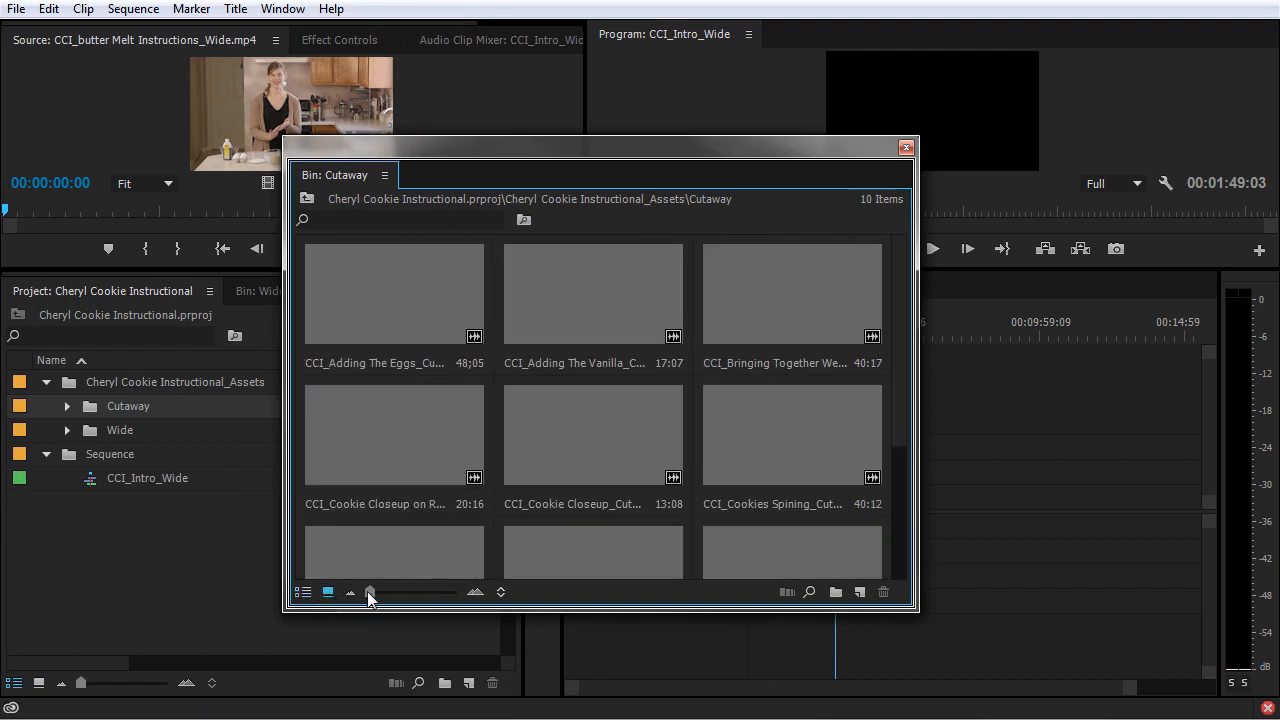
left_click_drag(348, 177, 337, 291)
Step: Browse the thumbnails in the docked Wide and Cutaway bins and return to the project's bin list
left_click(263, 297)
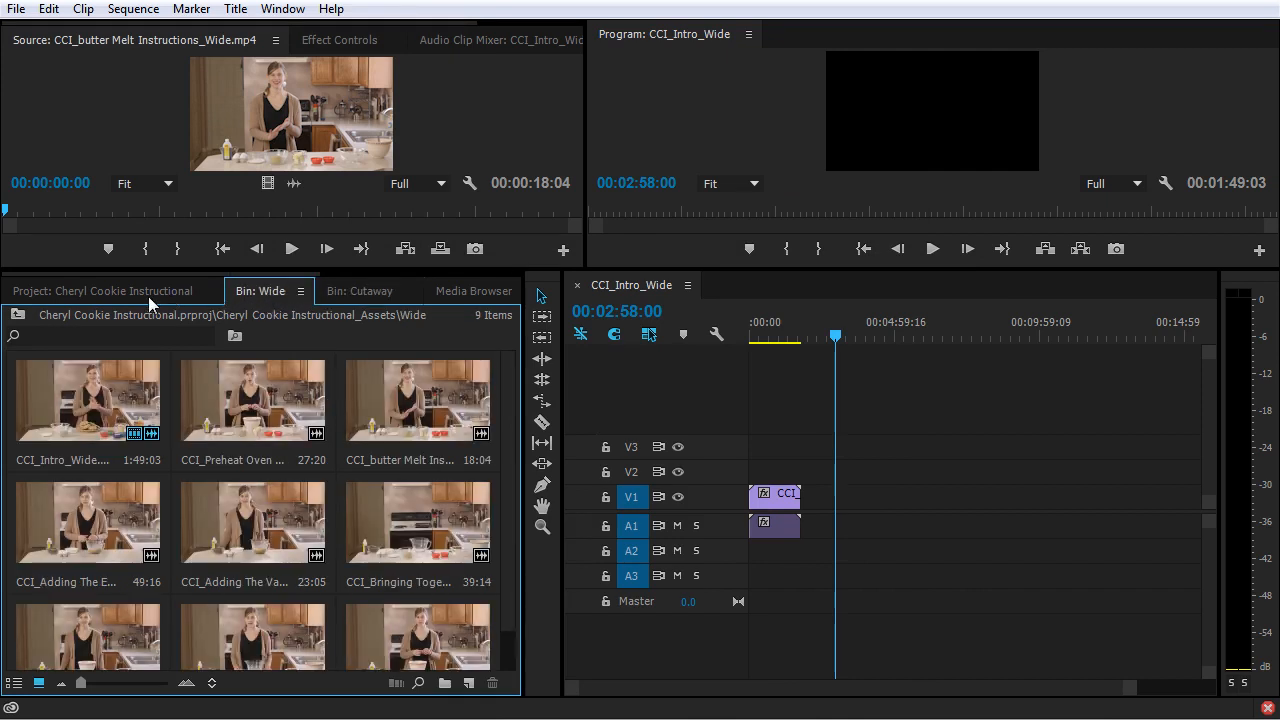
left_click(345, 291)
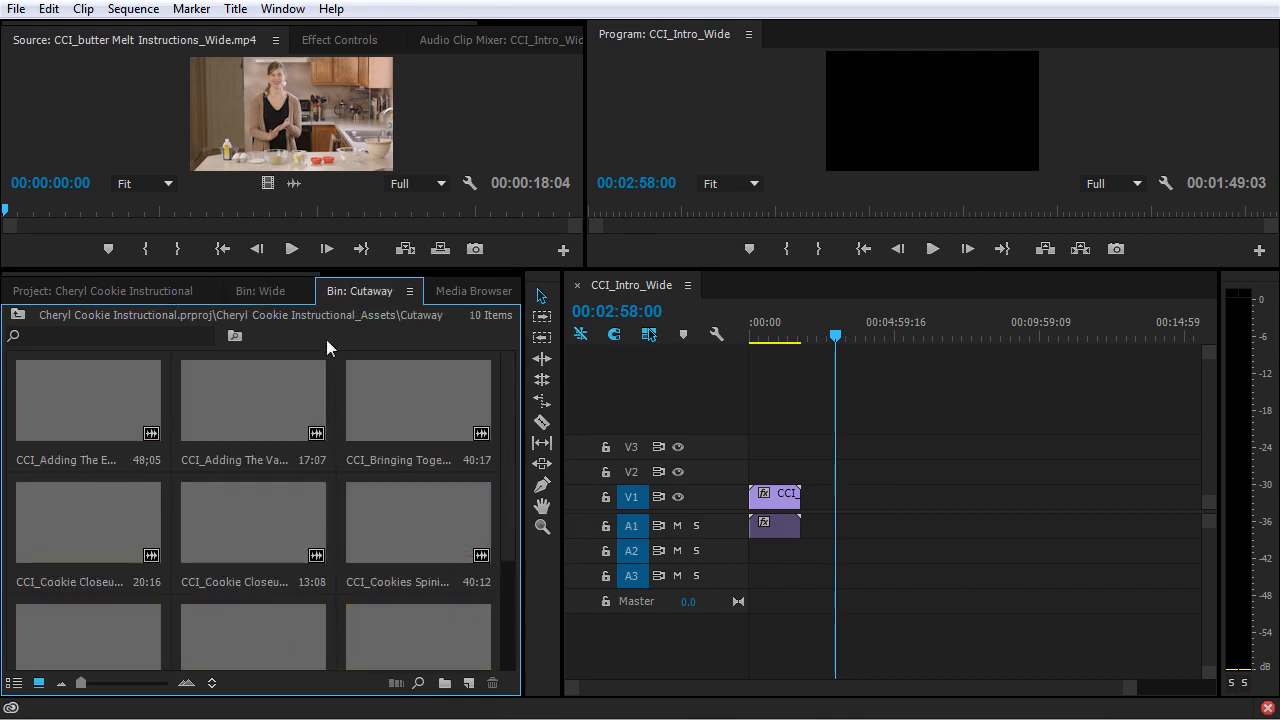
left_click(120, 427)
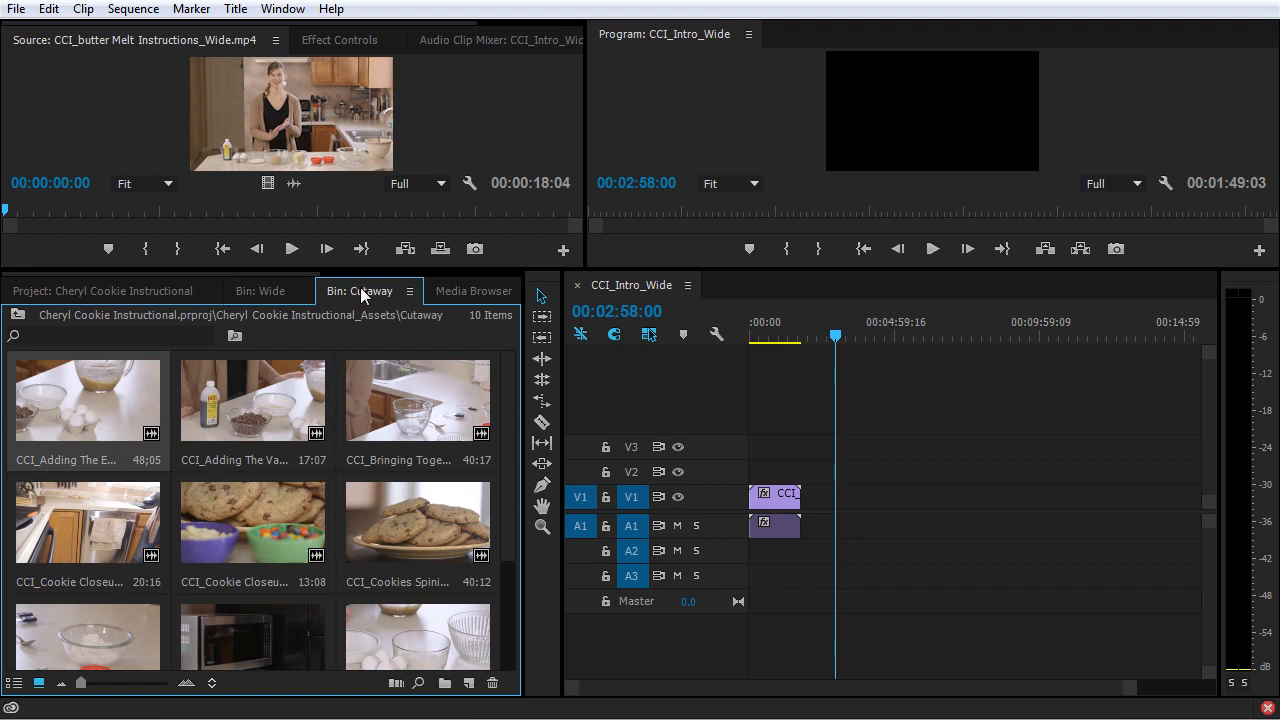
scroll(387, 486, "down", 2)
scroll(387, 486, "up", 2)
left_click(255, 290)
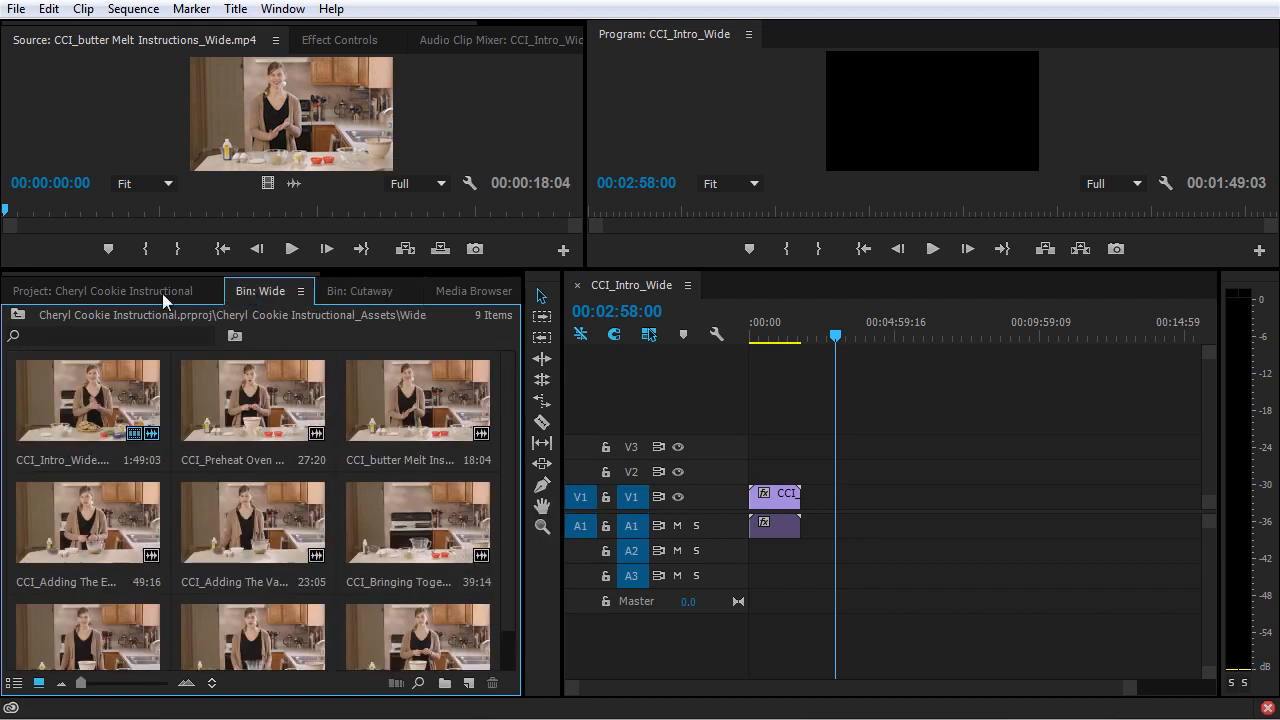
left_click(162, 291)
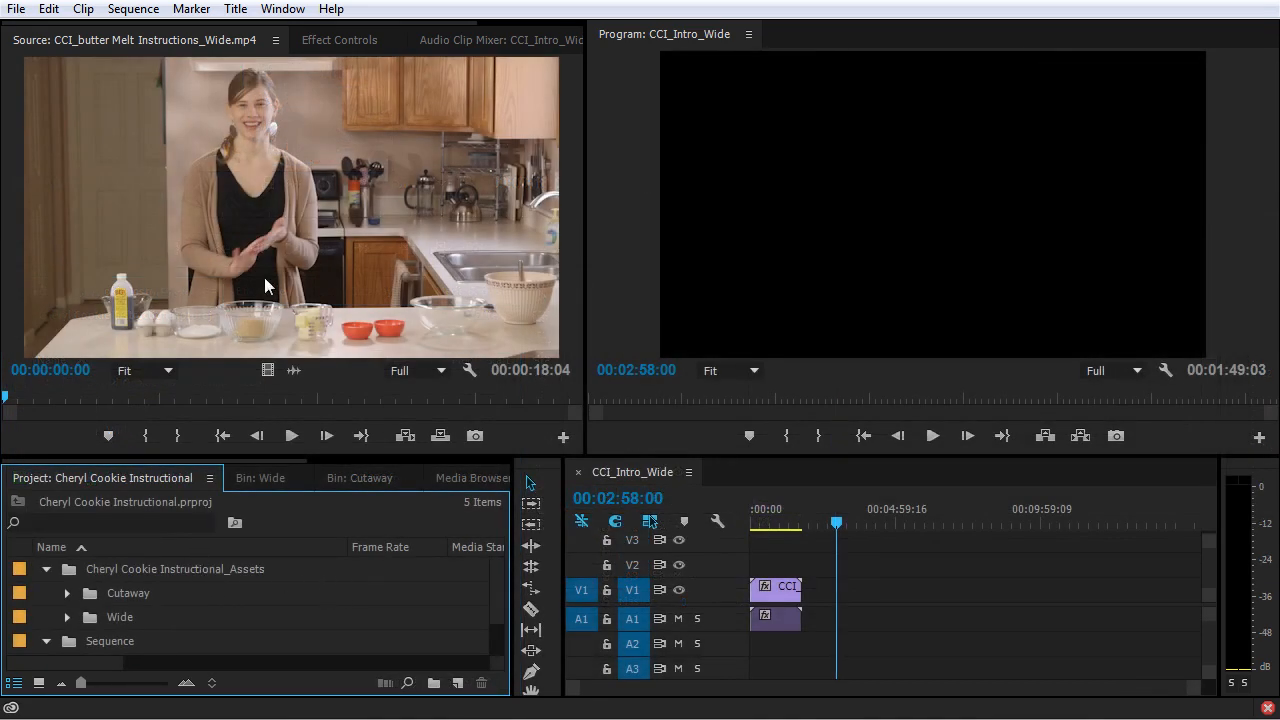
Step: Expand the Cutaway bin in the project list and load CCI_Adding The Eggs_Cutaway.mp4 into the Source monitor
left_click(65, 593)
scroll(89, 606, "down", 1)
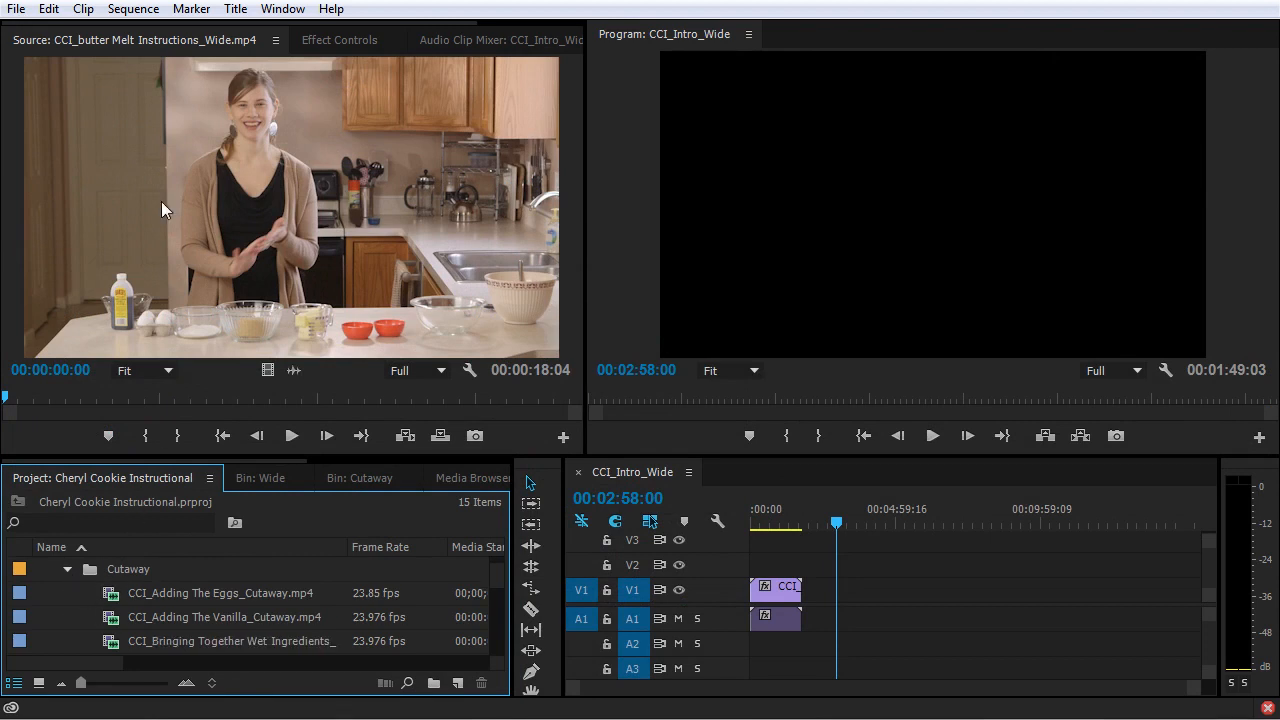
left_click(112, 597)
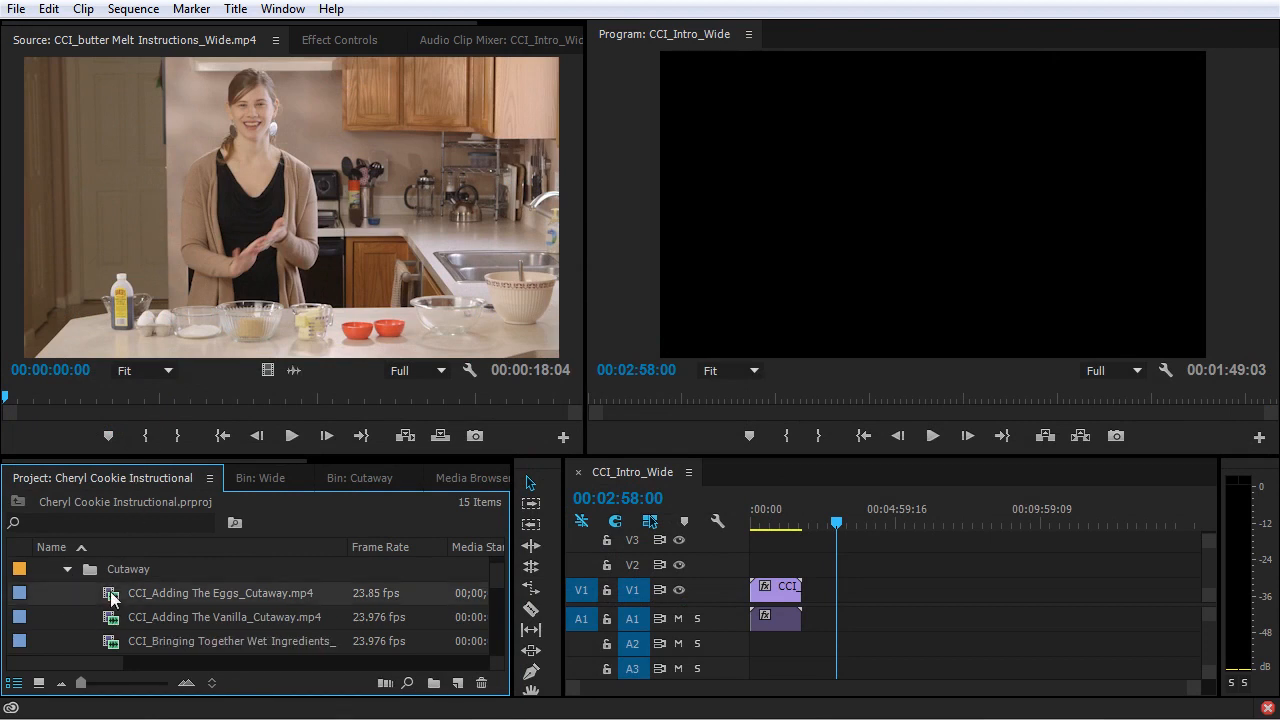
double_click(112, 597)
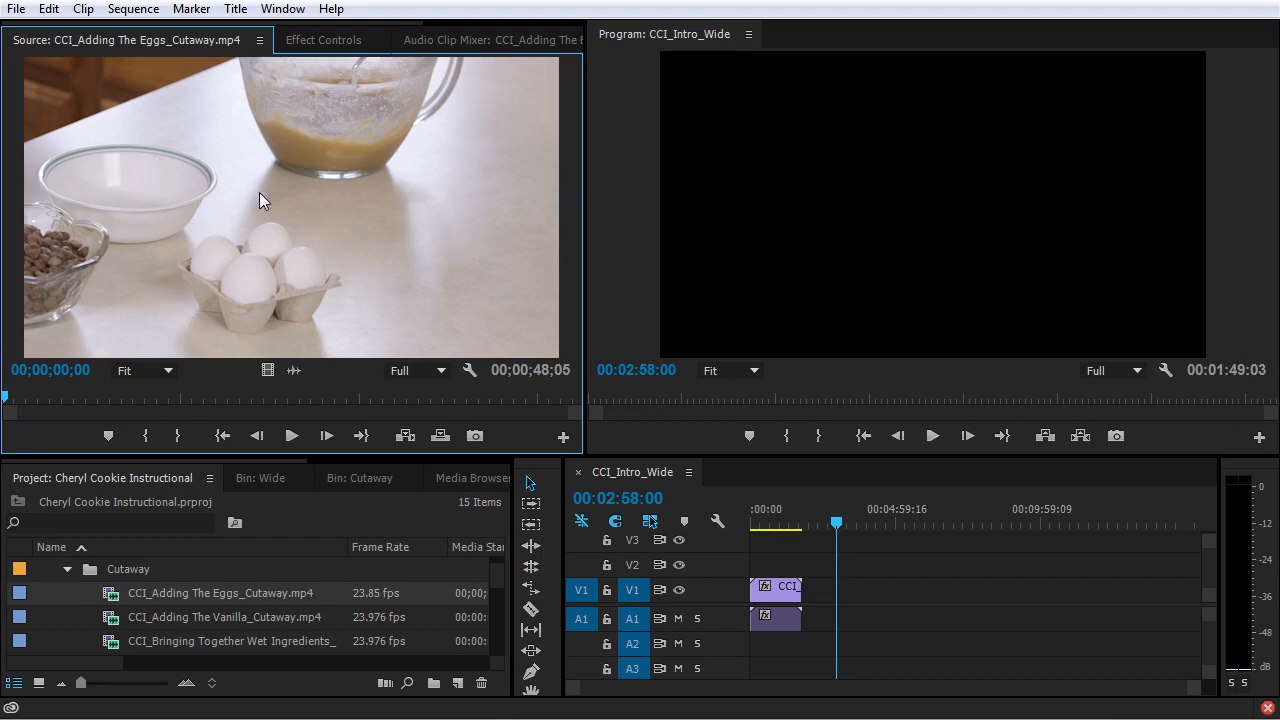
Step: Place the eggs clip on the timeline from 00:02:58:00 in full, as video only and as audio only, and delete these test clips
left_click_drag(161, 175, 841, 625)
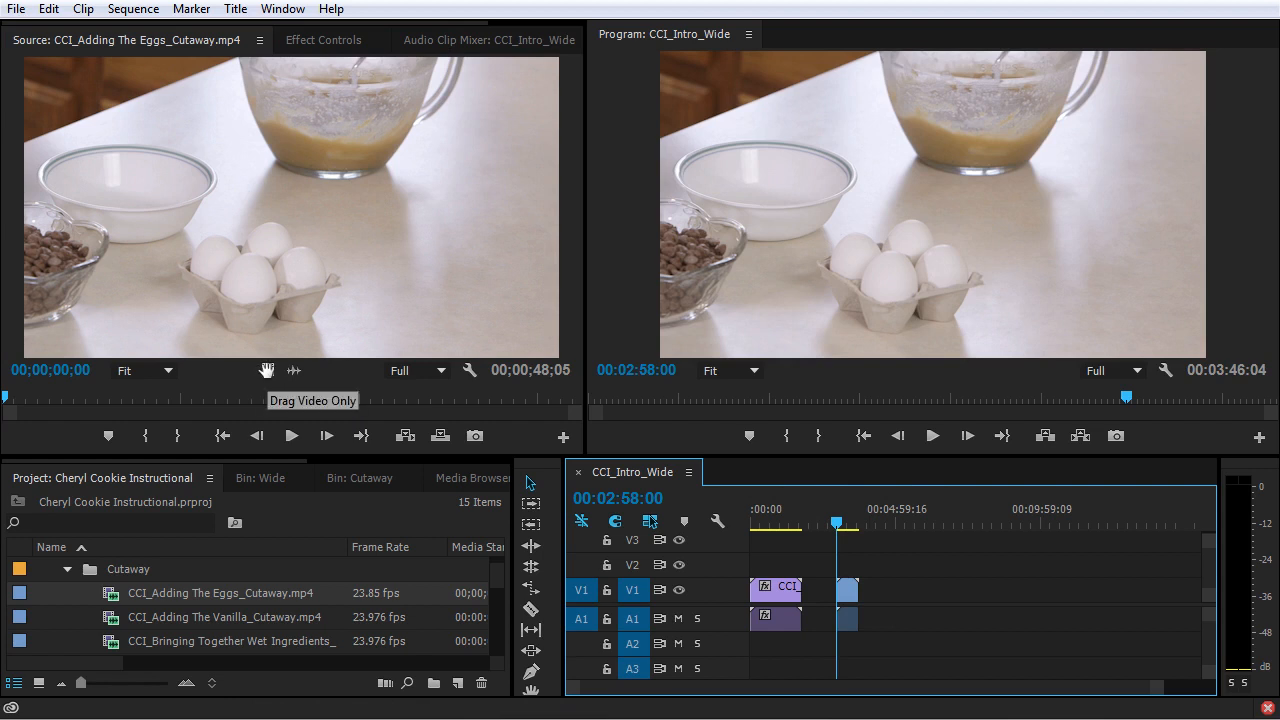
left_click_drag(266, 370, 875, 595)
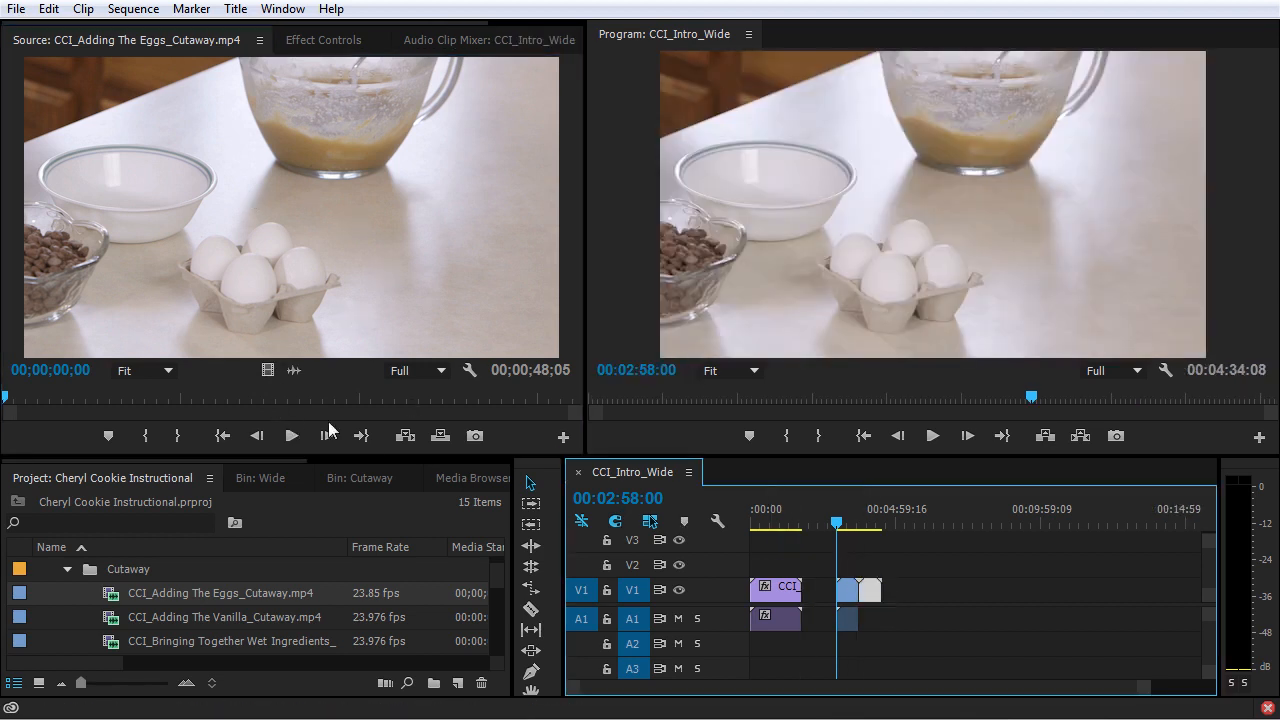
left_click_drag(297, 371, 906, 646)
left_click_drag(932, 577, 838, 640)
key("Delete")
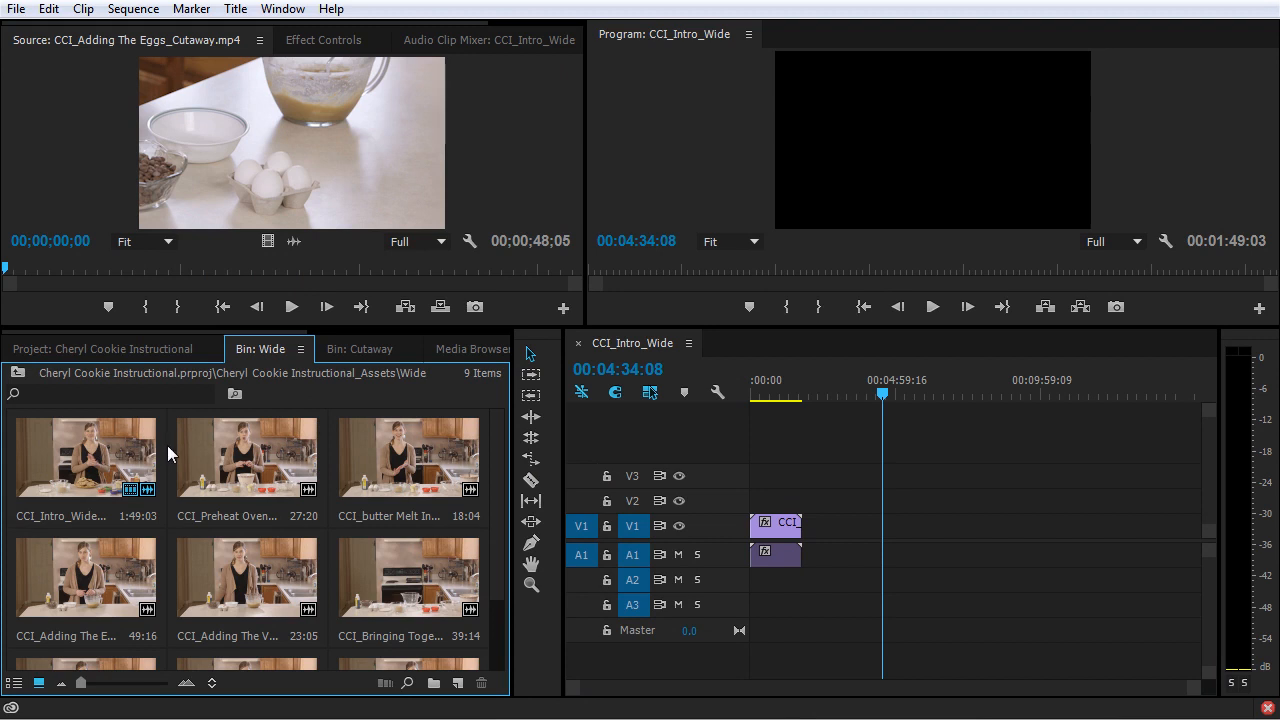
Step: Automate the Wide bin's first eight clips to the sequence in Selection Order, sequentially, with Overwrite Edit, a 30-frame overlap and default transitions
left_click(110, 452)
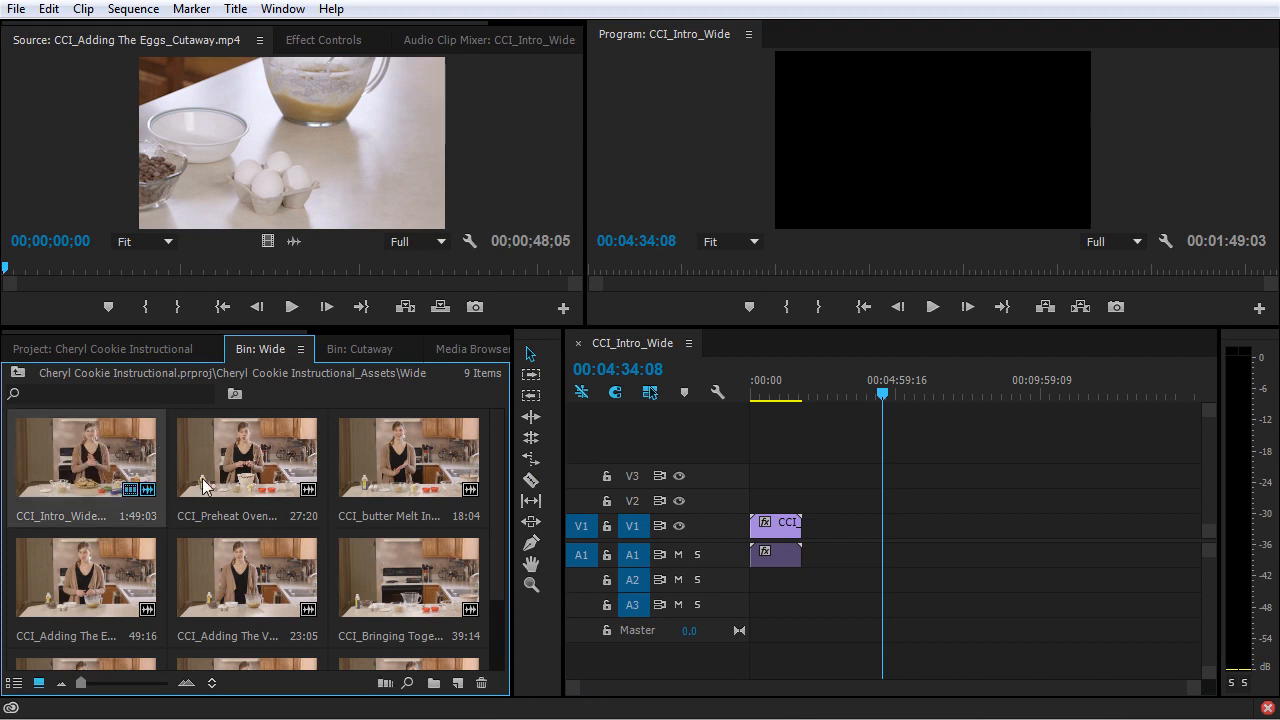
scroll(212, 500, "down", 2)
left_click(245, 610, "shift")
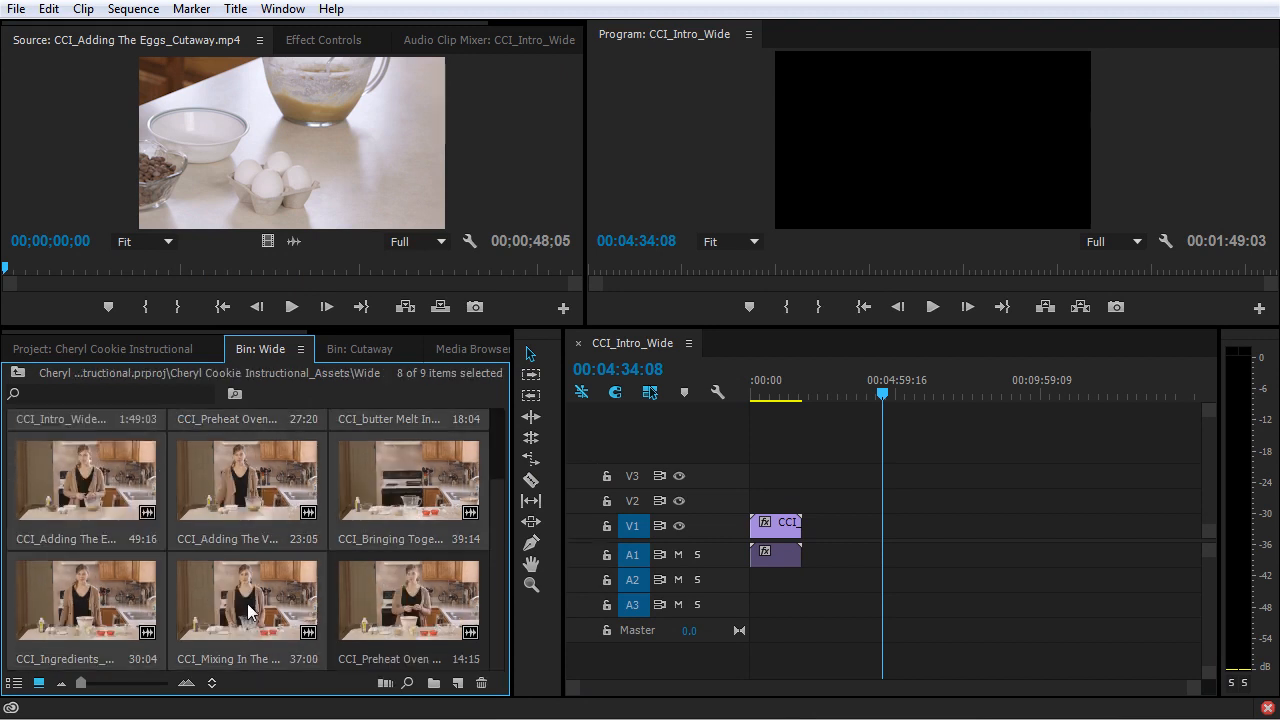
scroll(235, 600, "up", 2)
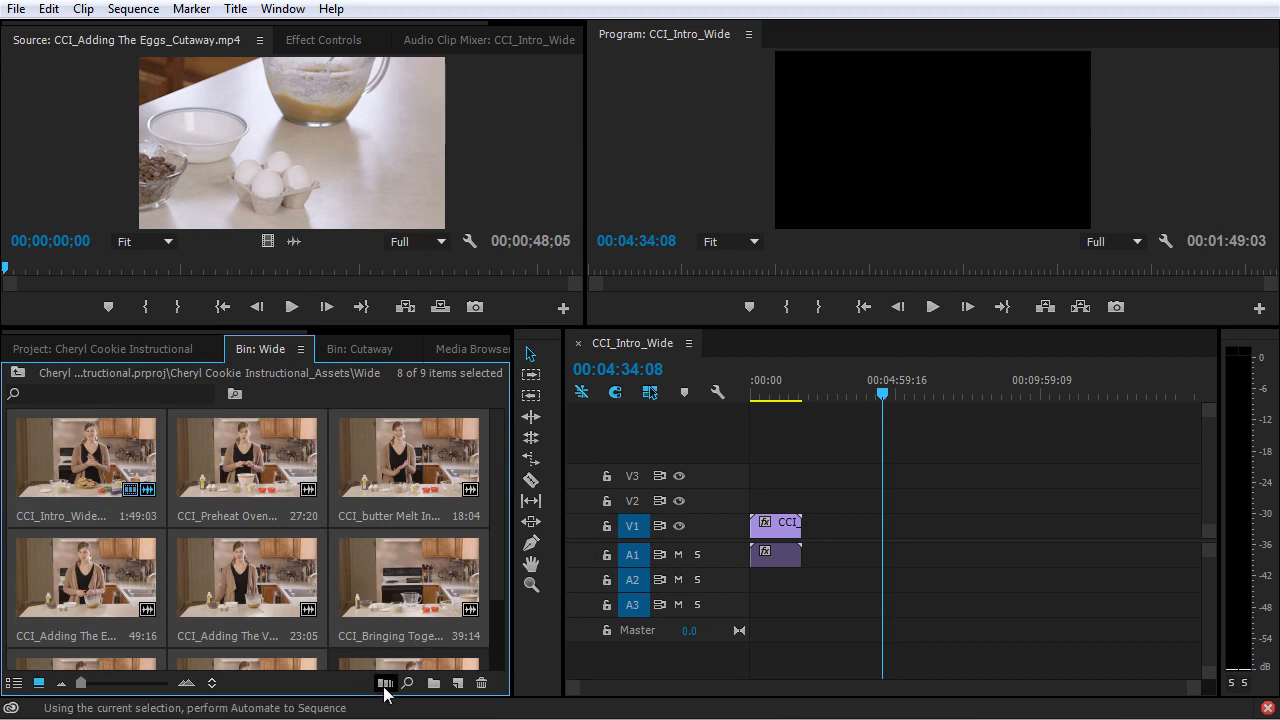
left_click(385, 684)
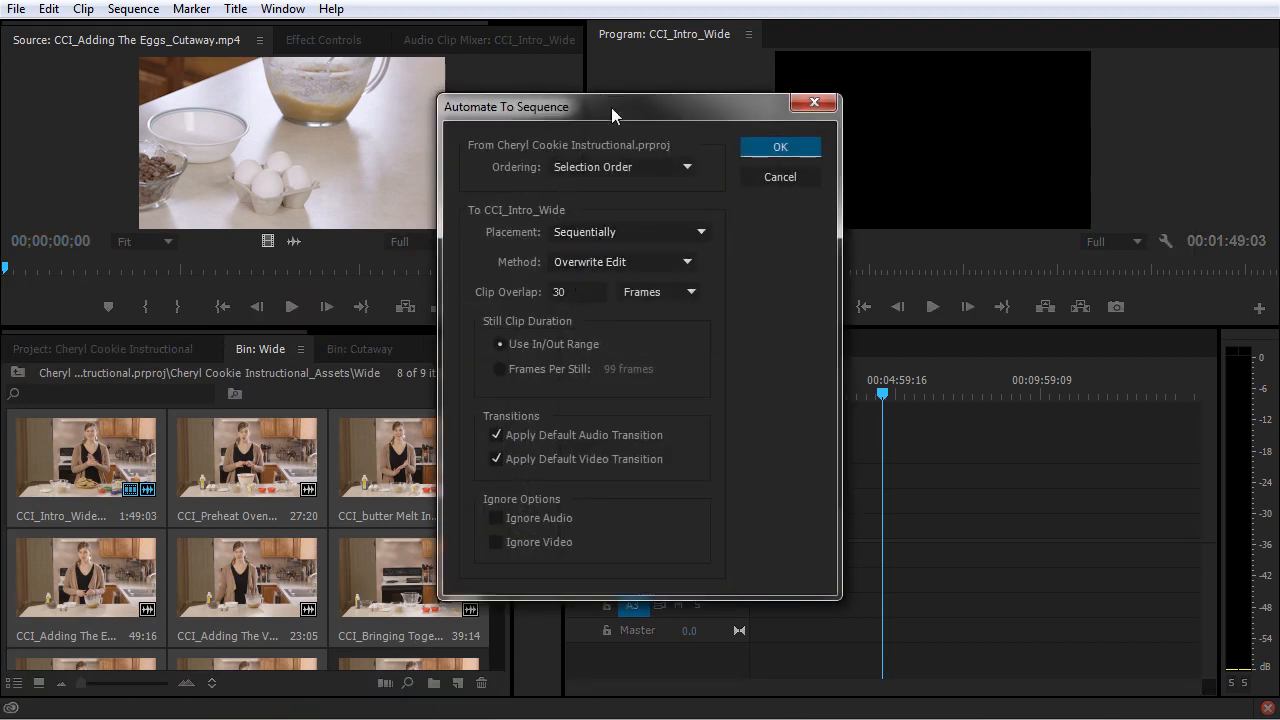
left_click_drag(611, 107, 635, 139)
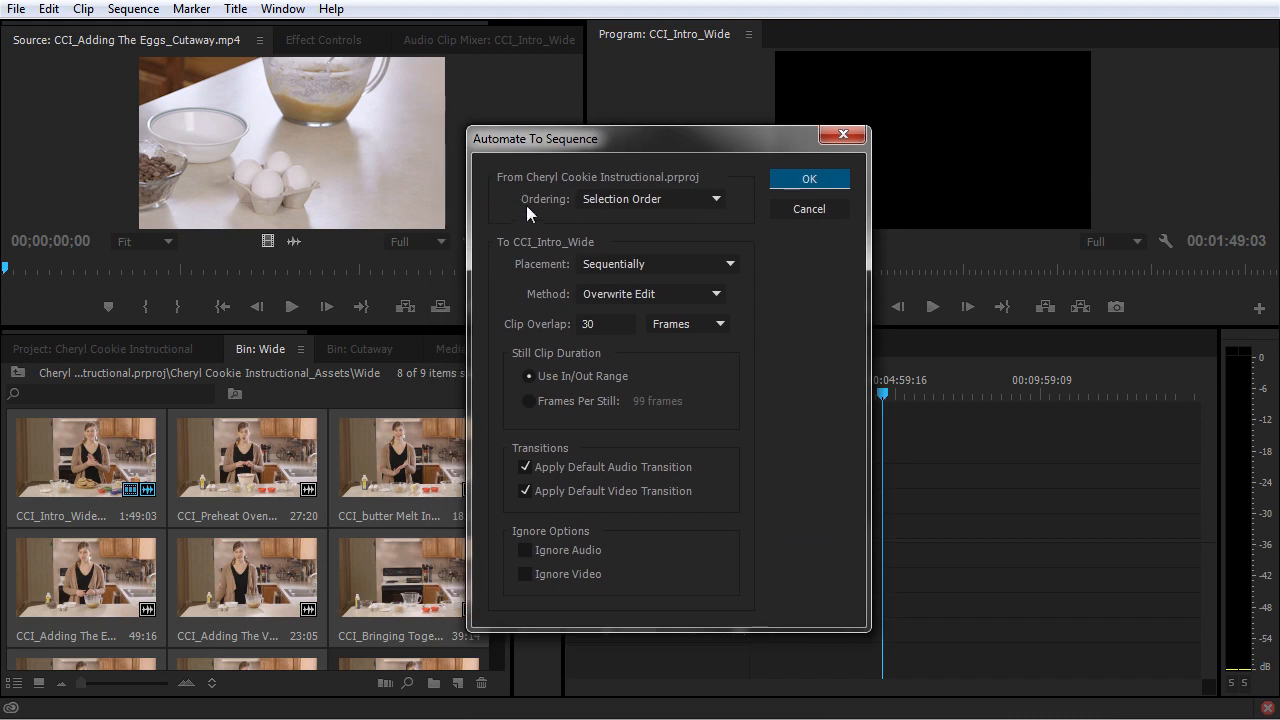
left_click(684, 201)
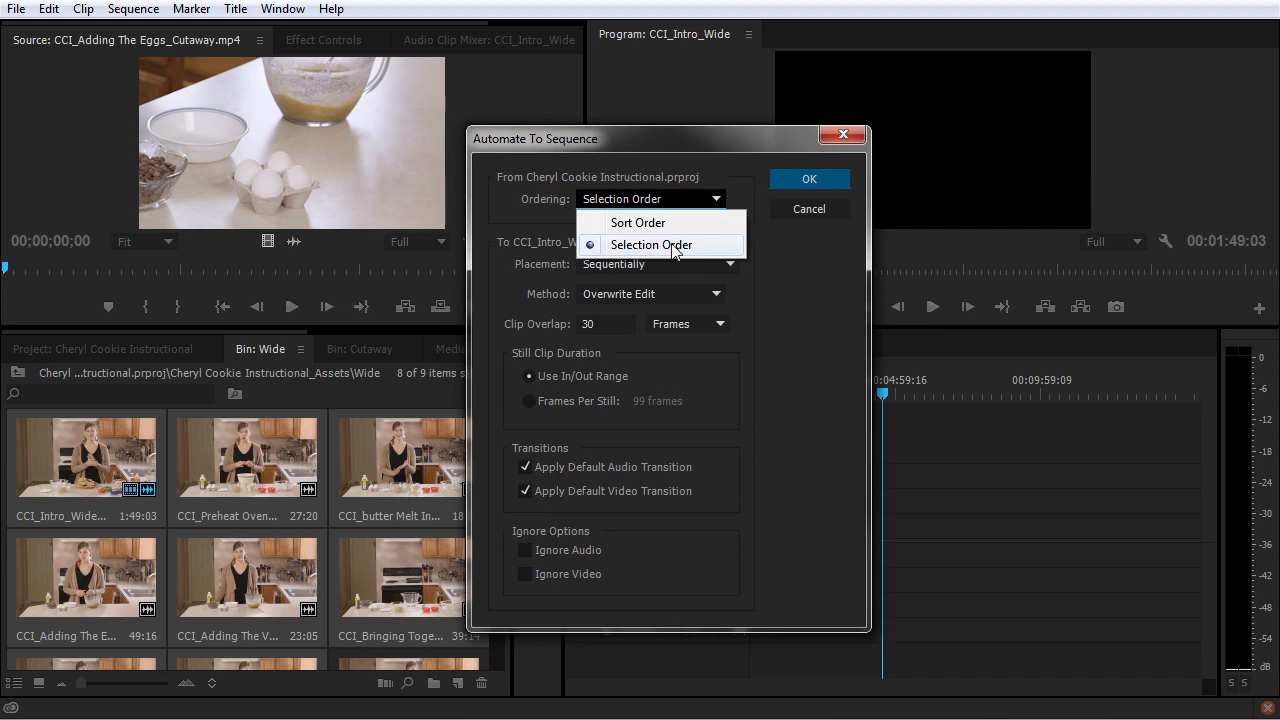
left_click(536, 223)
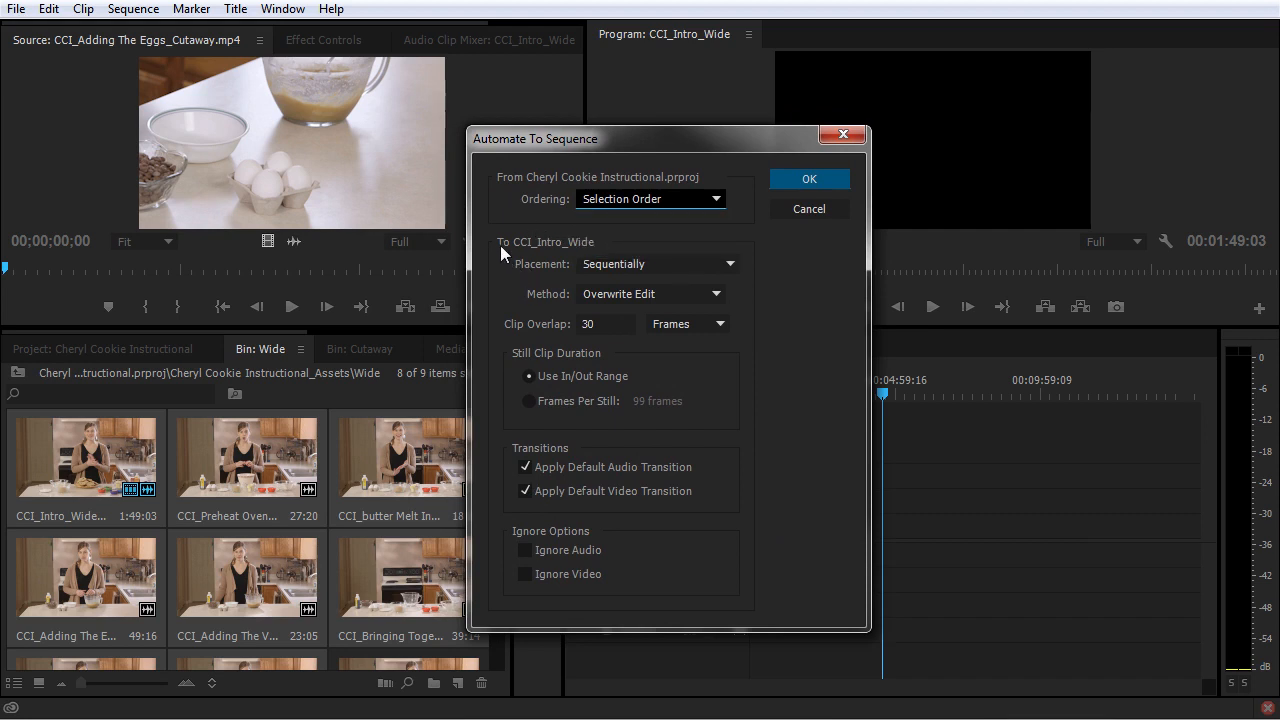
key("Tab")
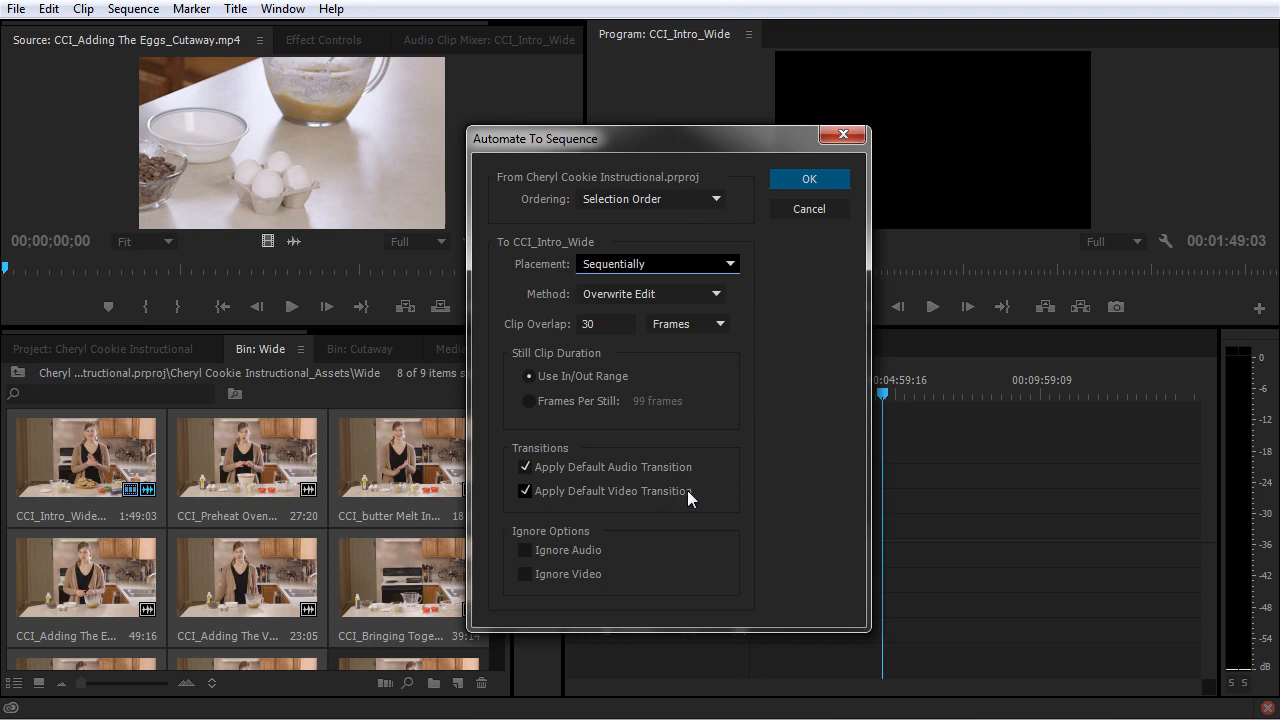
left_click(788, 180)
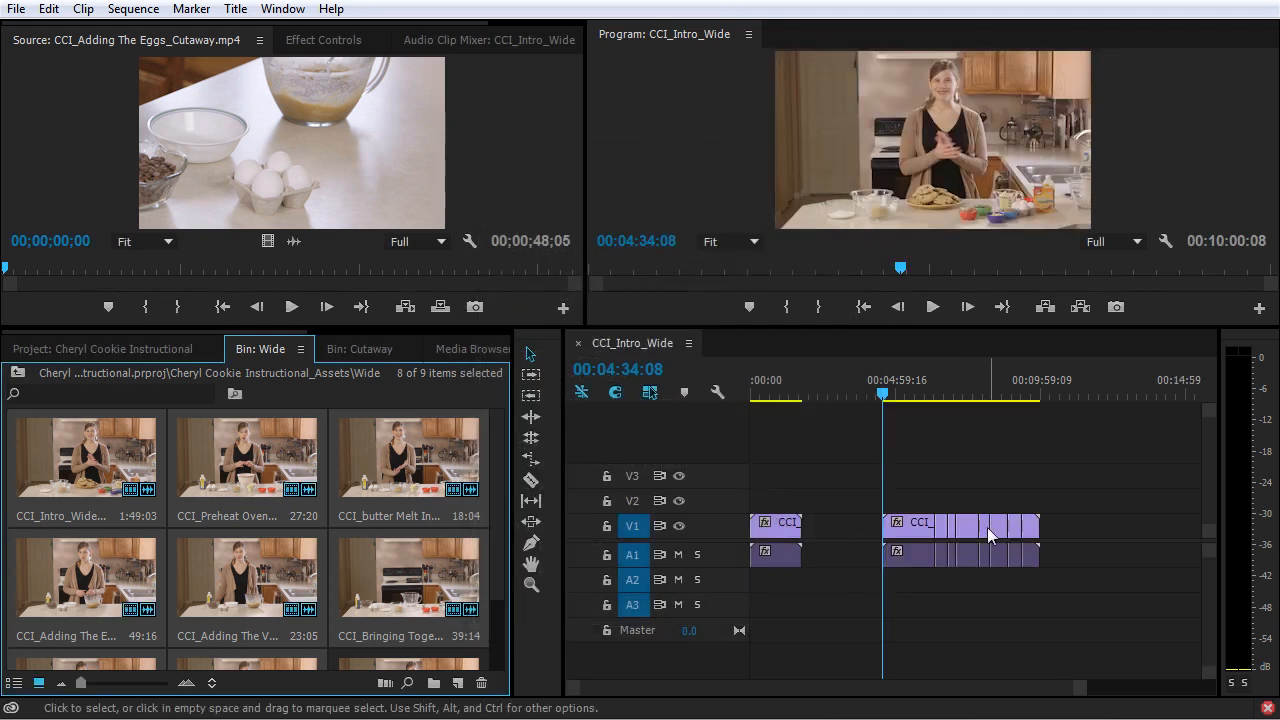
Step: Examine the transitions at the cuts between CCI_Intro_Wide.mp4 and the clips following it in the timeline
left_click(920, 394)
scroll(928, 402, "up", 2)
scroll(928, 402, "up", 2)
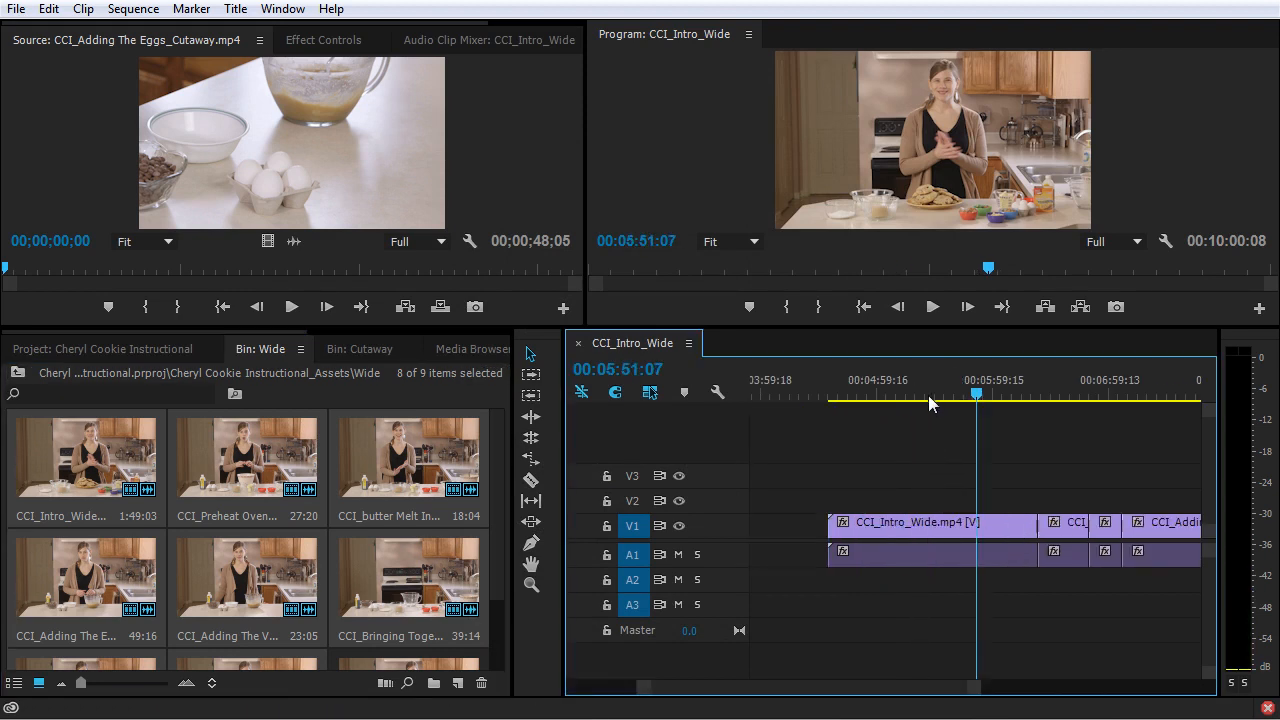
scroll(857, 697, "down", 5)
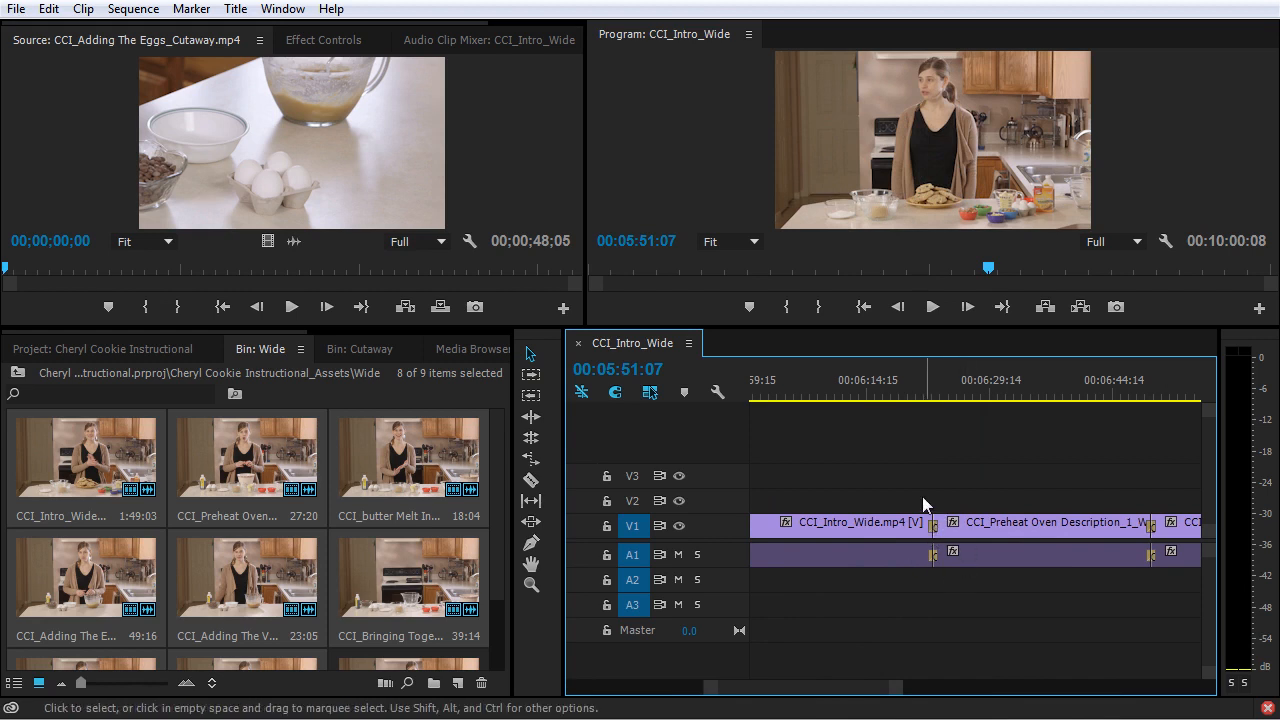
Step: Delete all the automated clips from the timeline, keeping only the first intro clip at the start
key("minus")
key("minus")
key("minus")
key("minus")
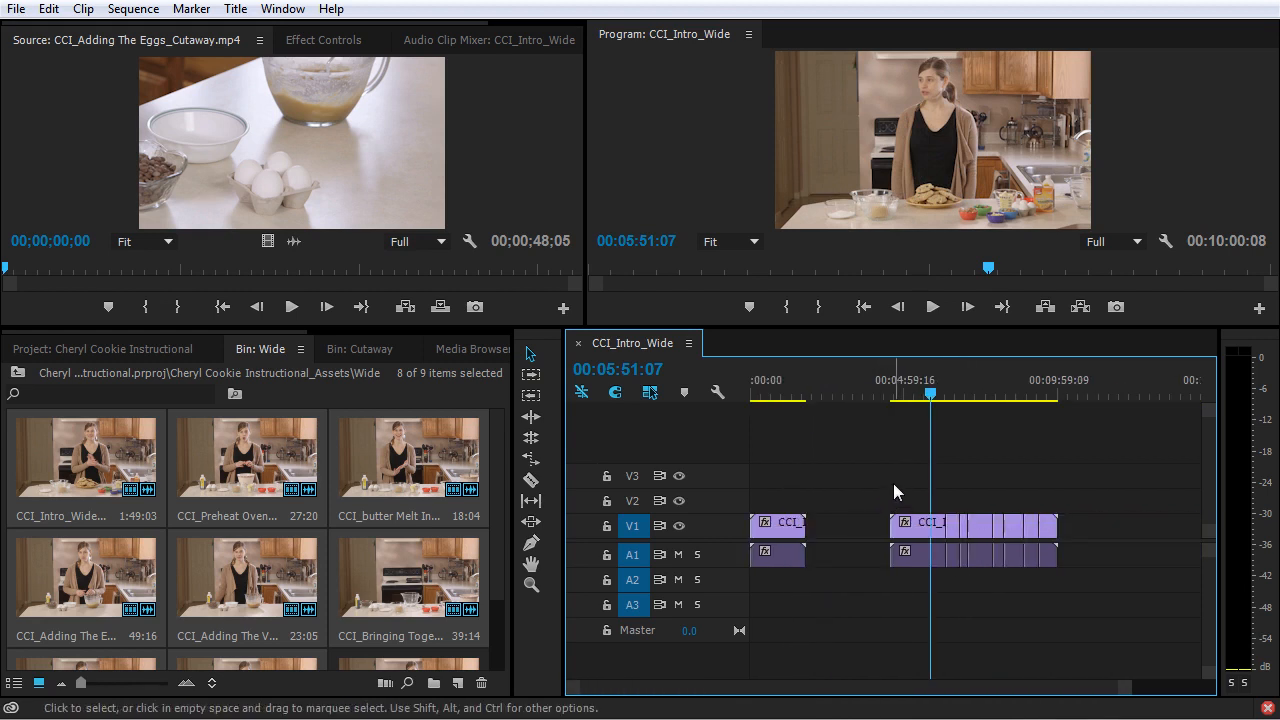
left_click_drag(865, 481, 1079, 603)
key("Delete")
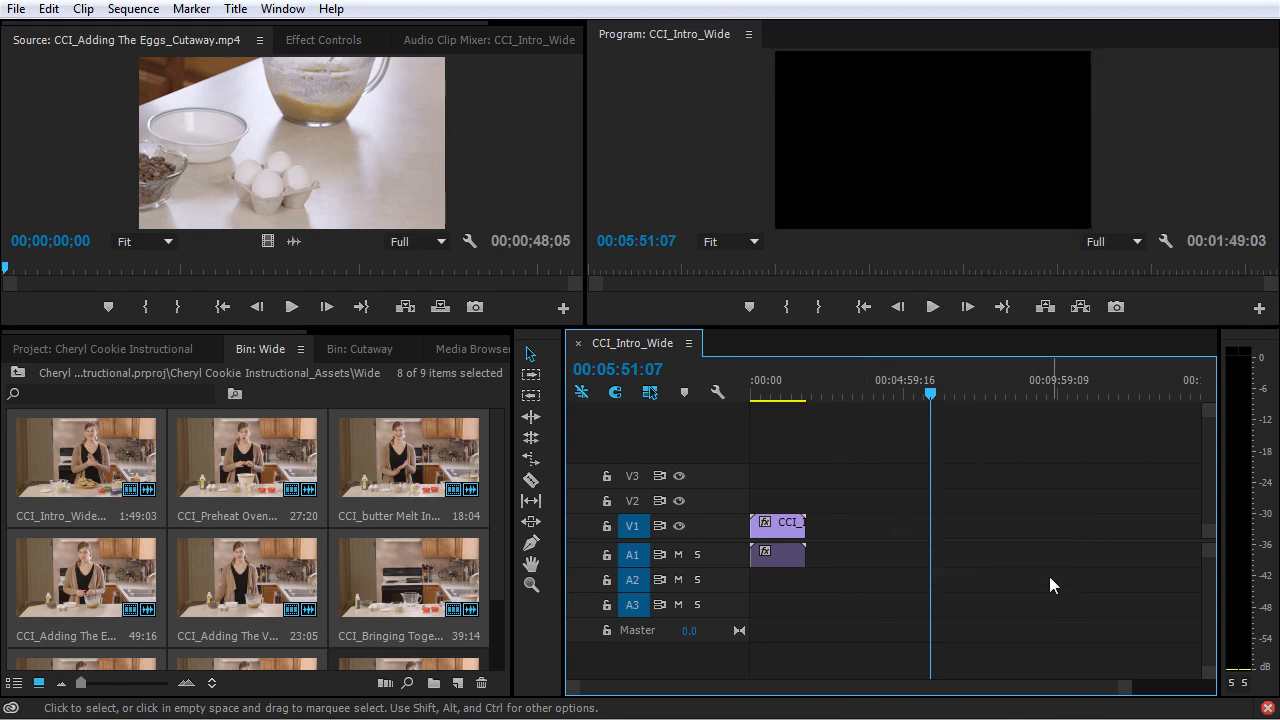
Step: Select the first eight Cutaway clips and review the ordering choices of Automate To Sequence without applying it
left_click(148, 343)
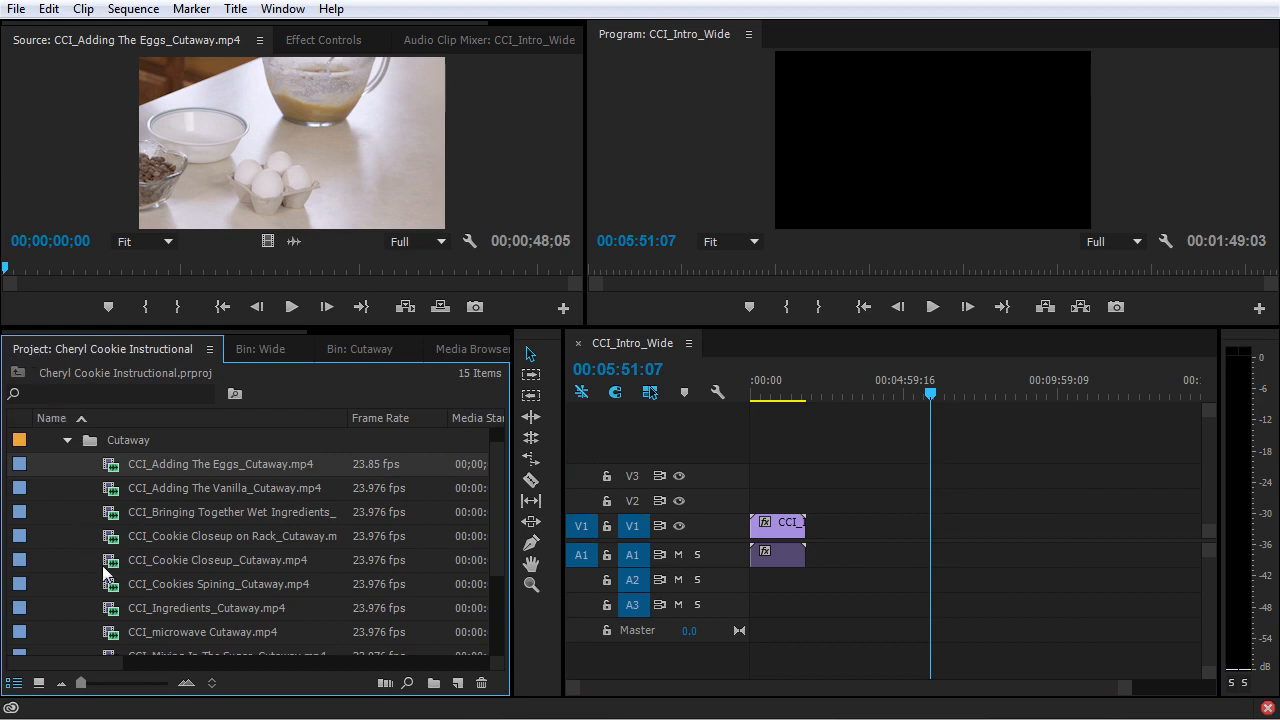
left_click(112, 636, "shift")
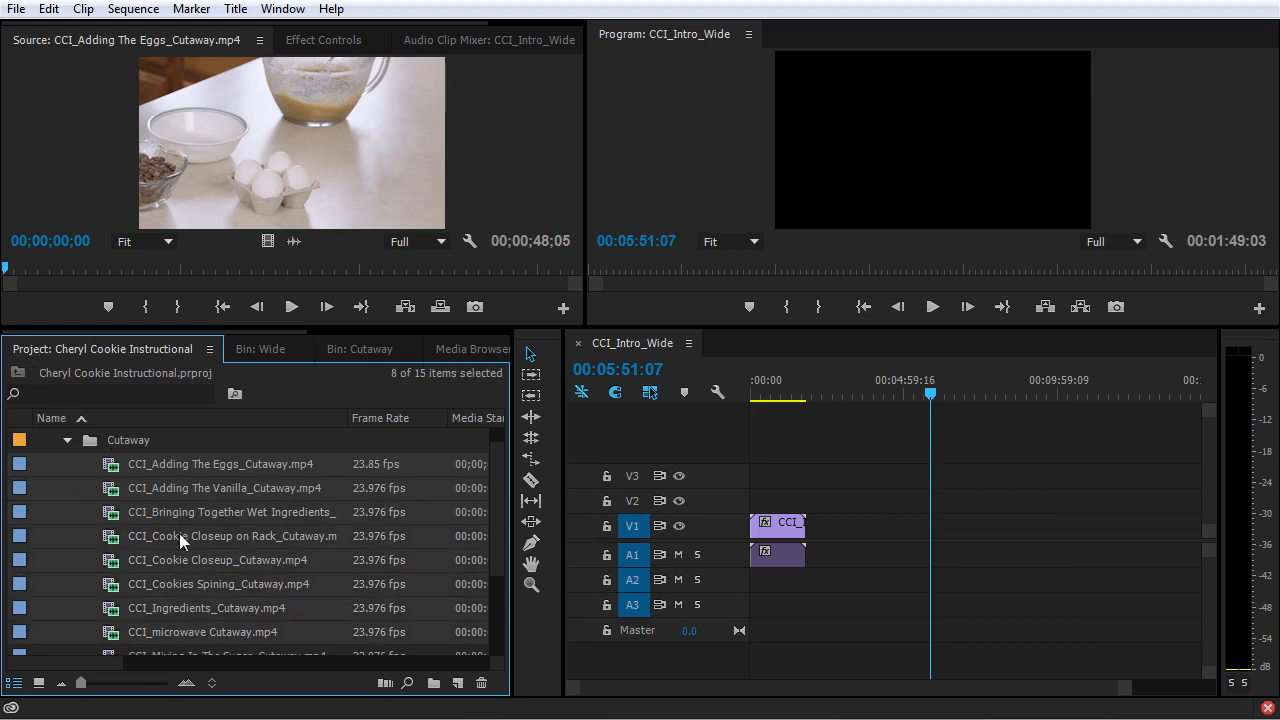
left_click(386, 686)
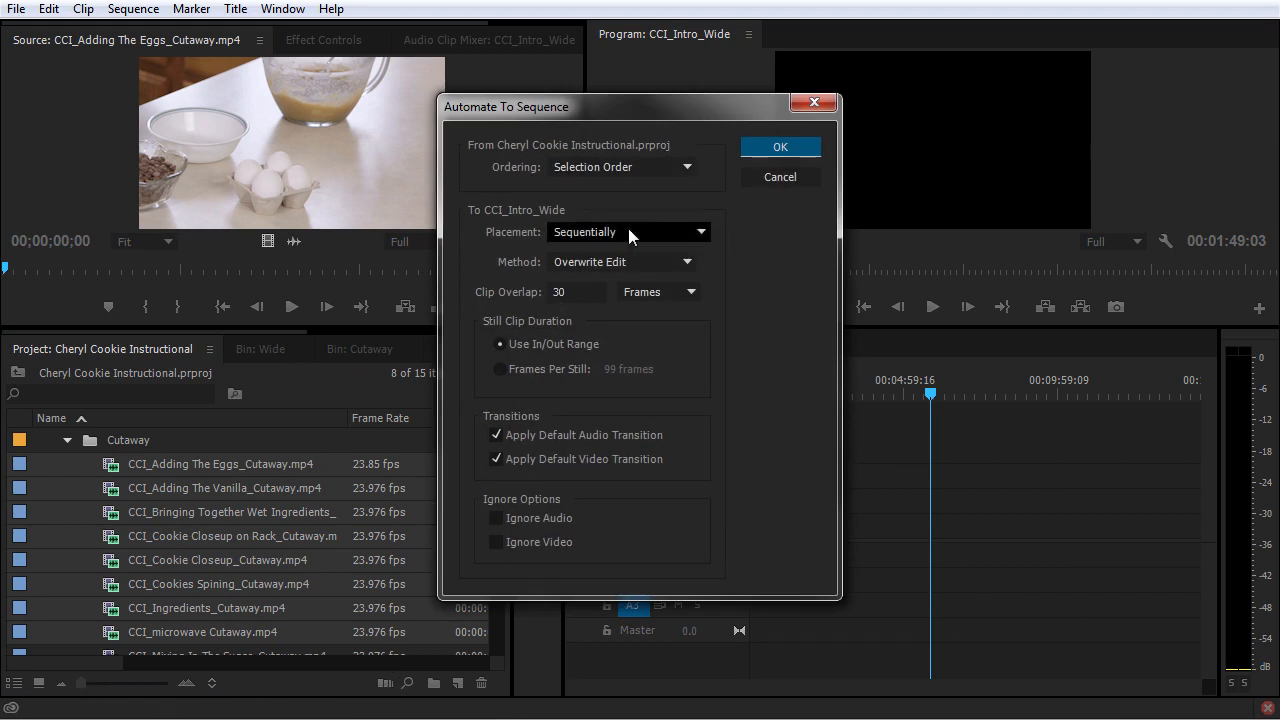
left_click(675, 167)
left_click(494, 194)
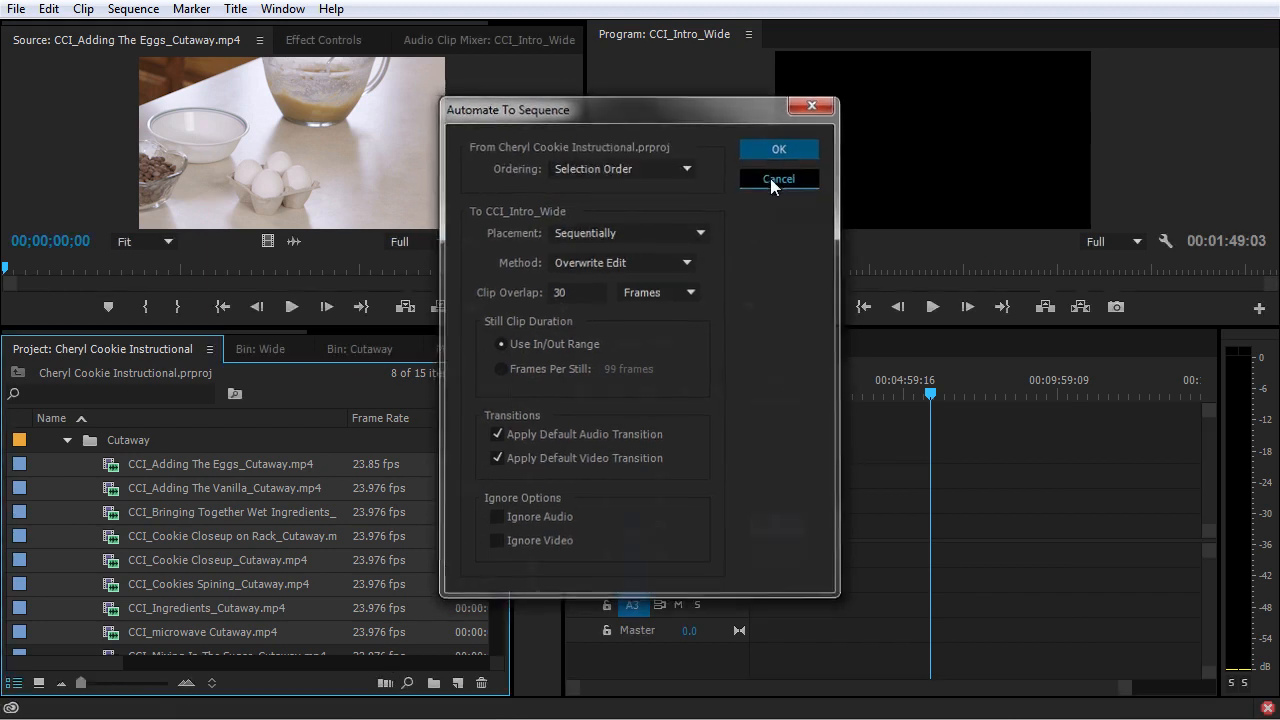
left_click(771, 181)
Step: Review the Automate To Sequence settings for four individually selected Cutaway clips without applying them, and collapse the Cutaway bin
left_click(116, 565, "ctrl")
left_click(116, 588, "ctrl")
left_click(116, 495, "ctrl")
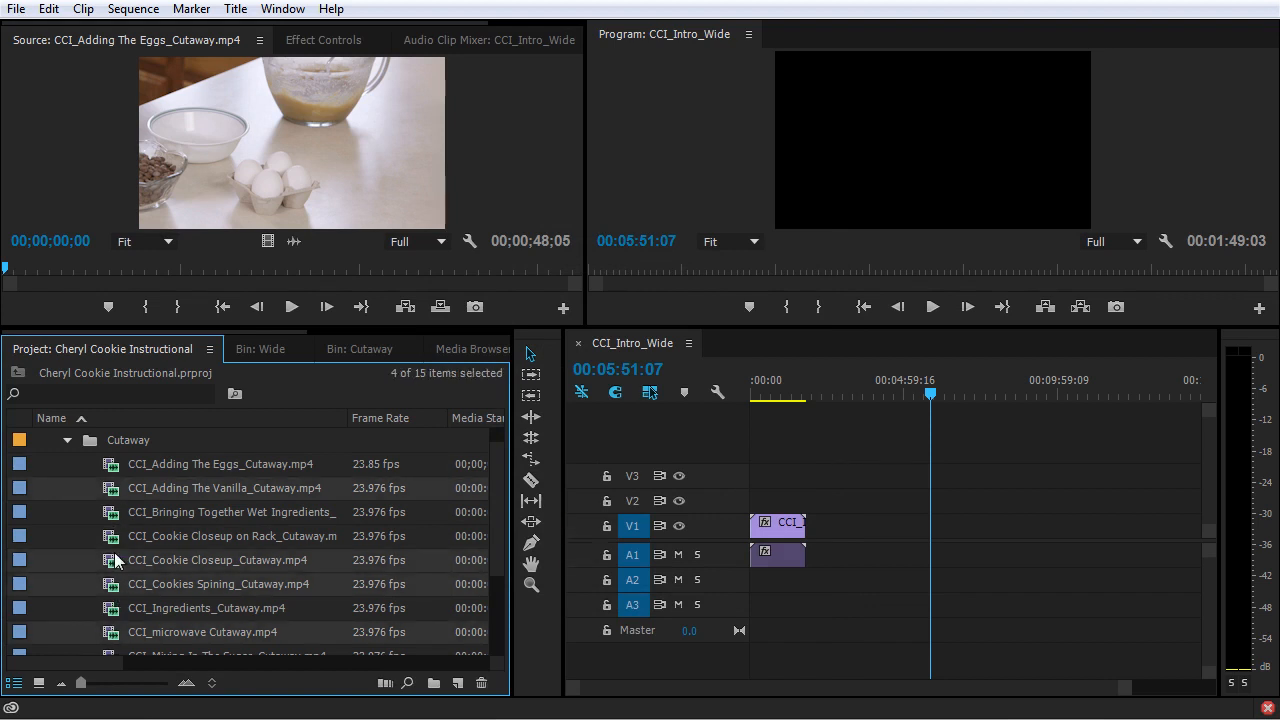
left_click(384, 683)
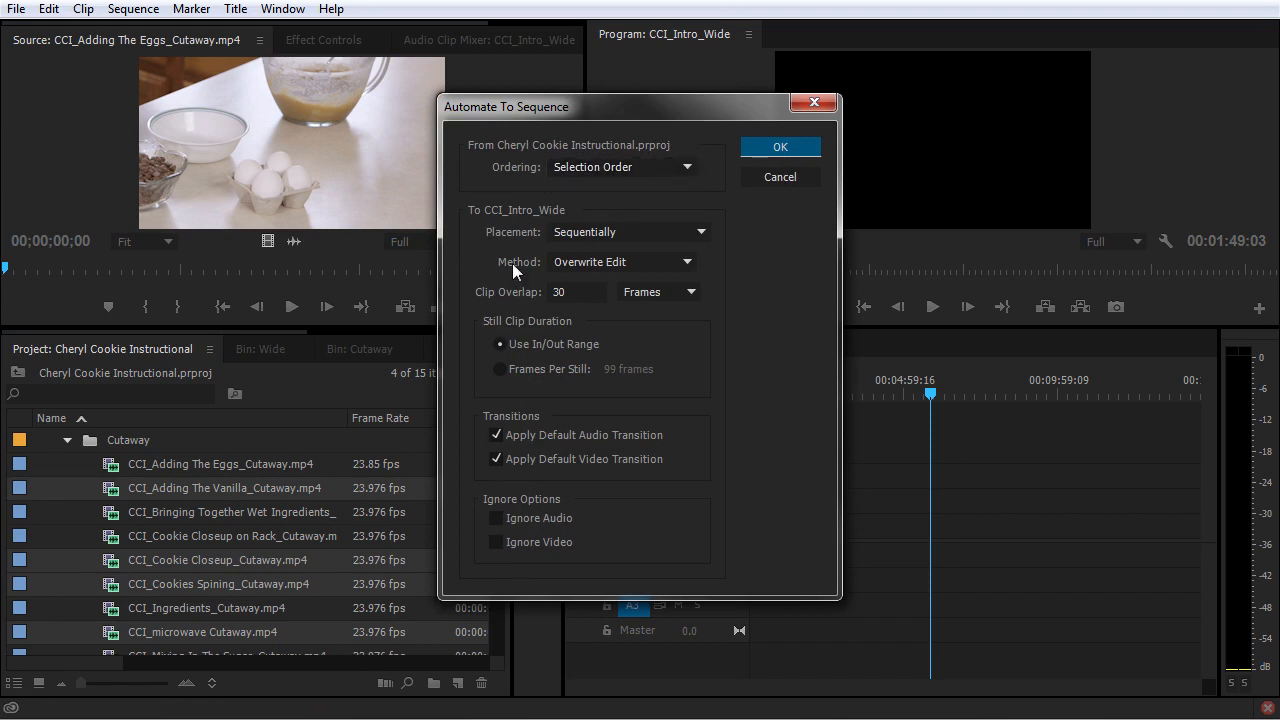
left_click(778, 176)
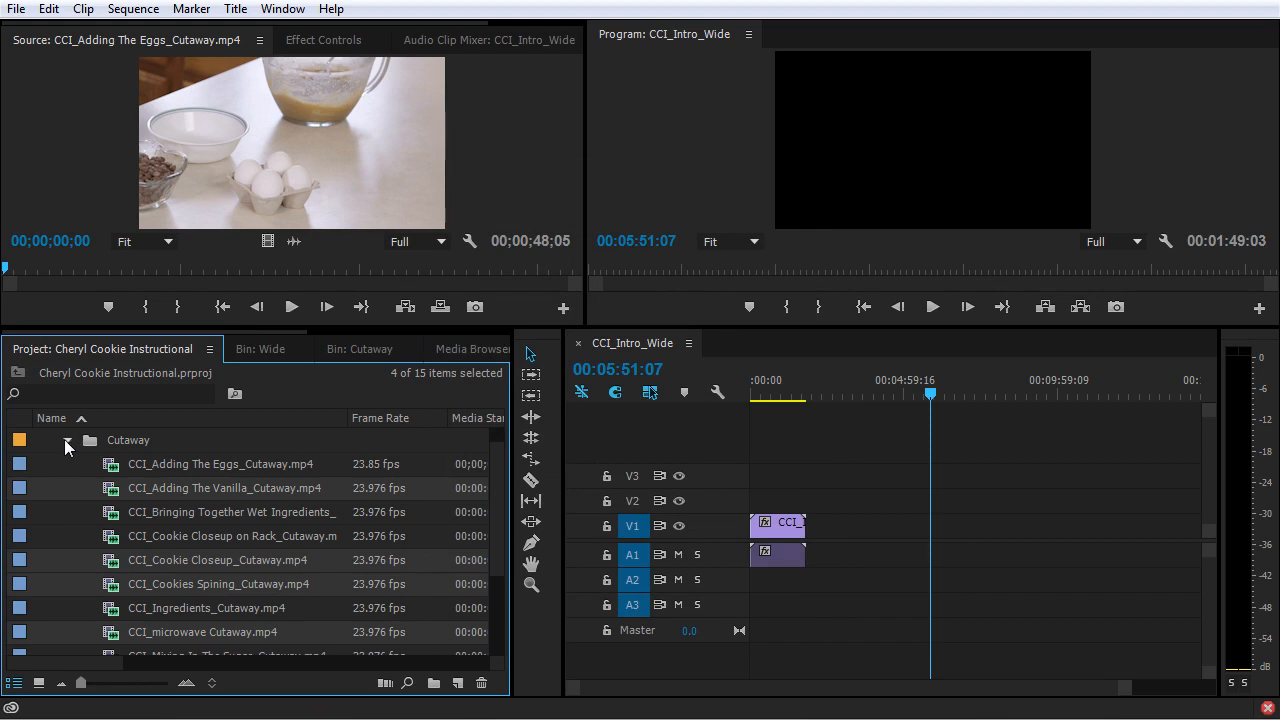
left_click(66, 440)
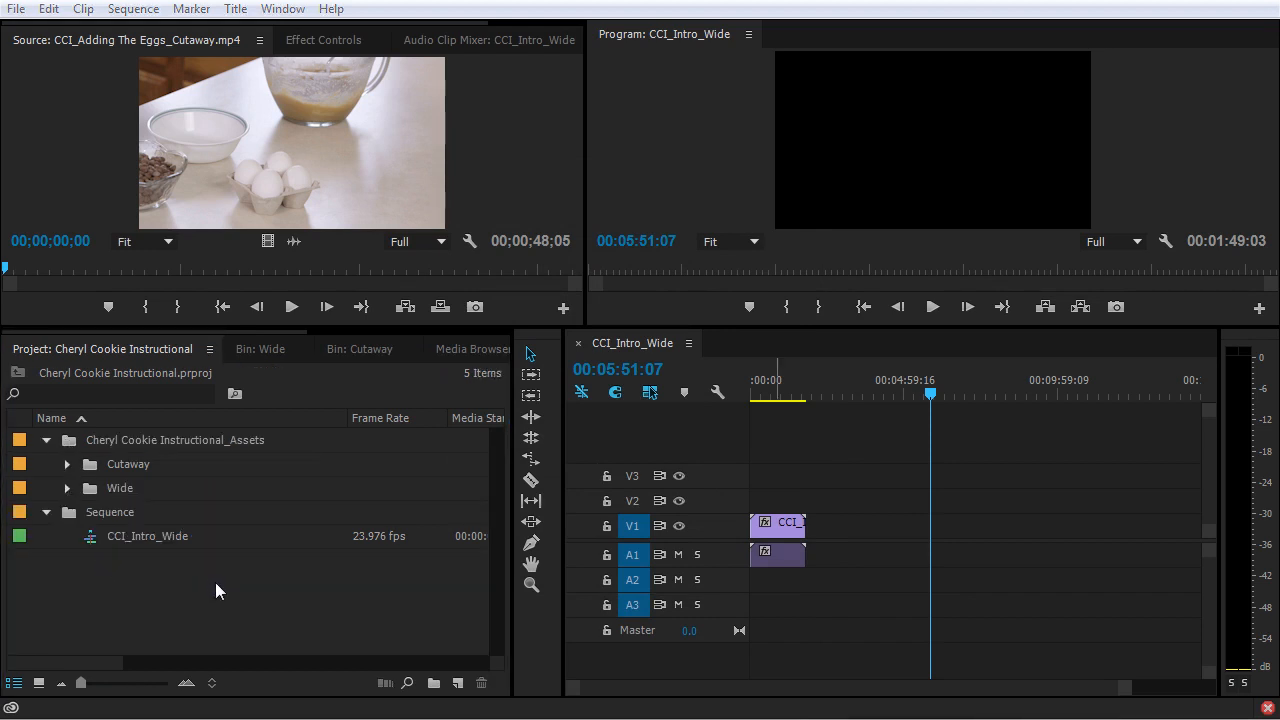